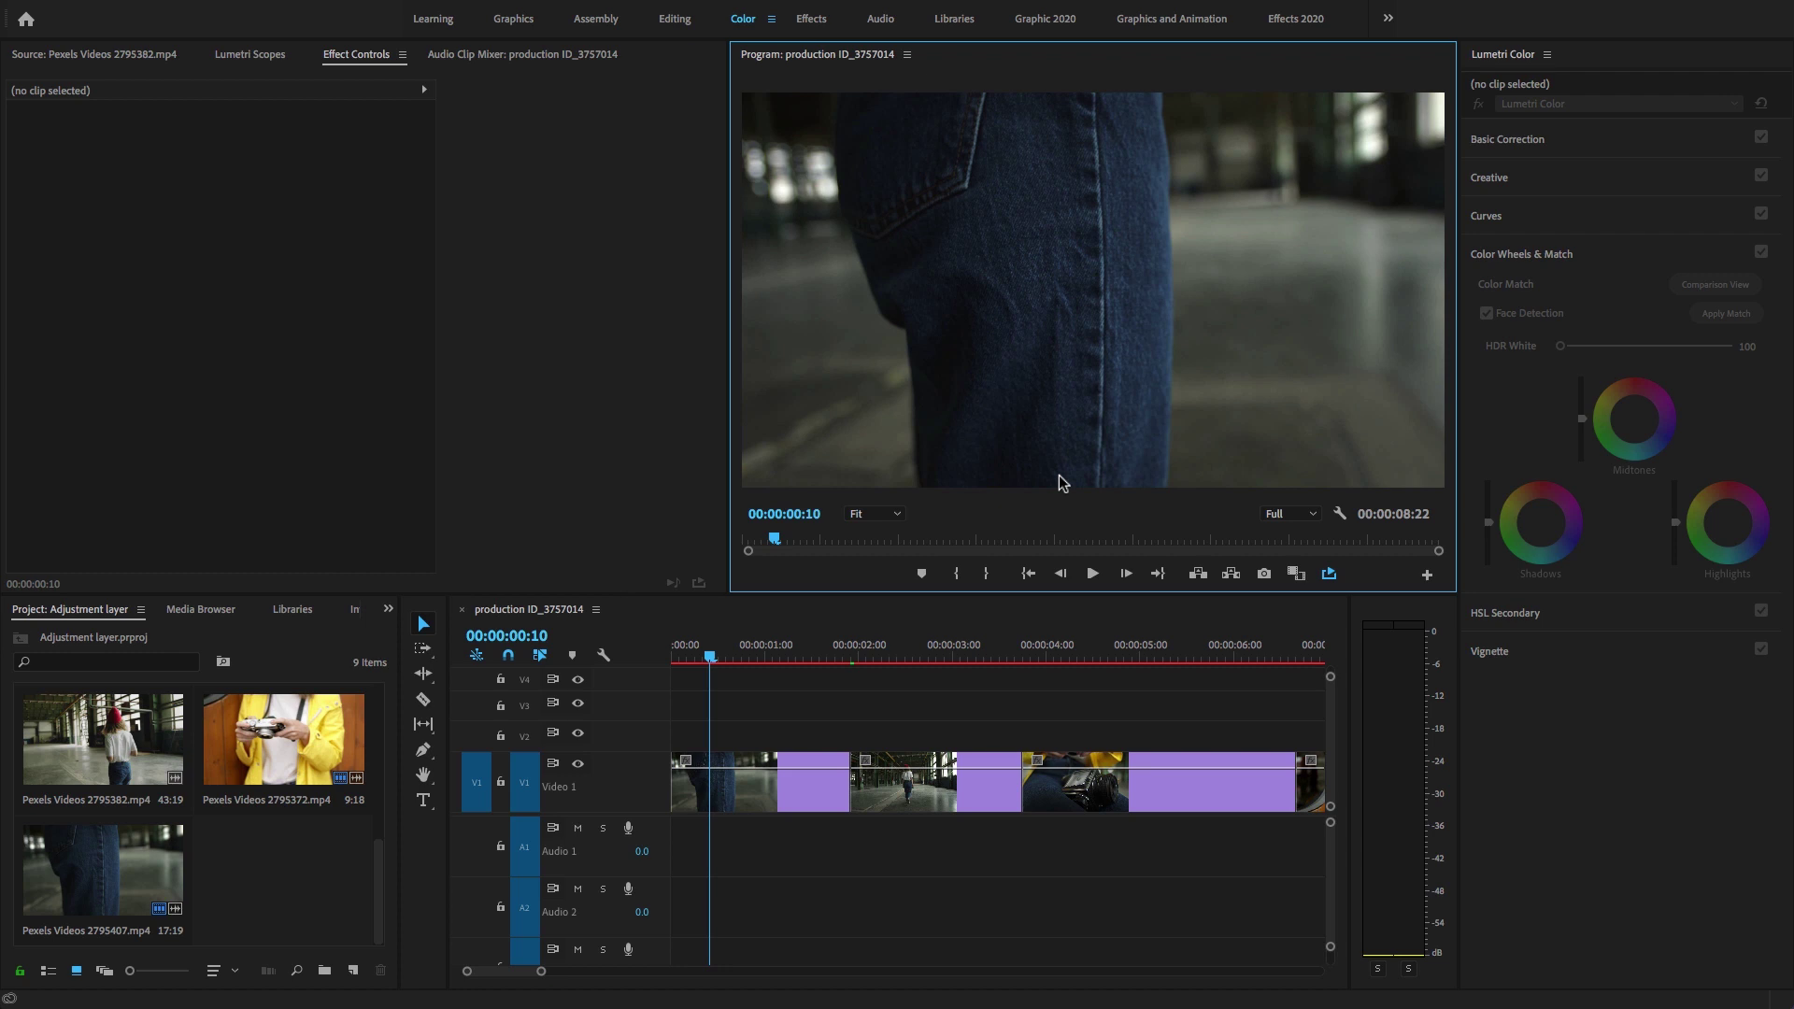
# - Create a 1920×1080, 23.976 fps adjustment layer from File > New
pyautogui.click(270, 896)
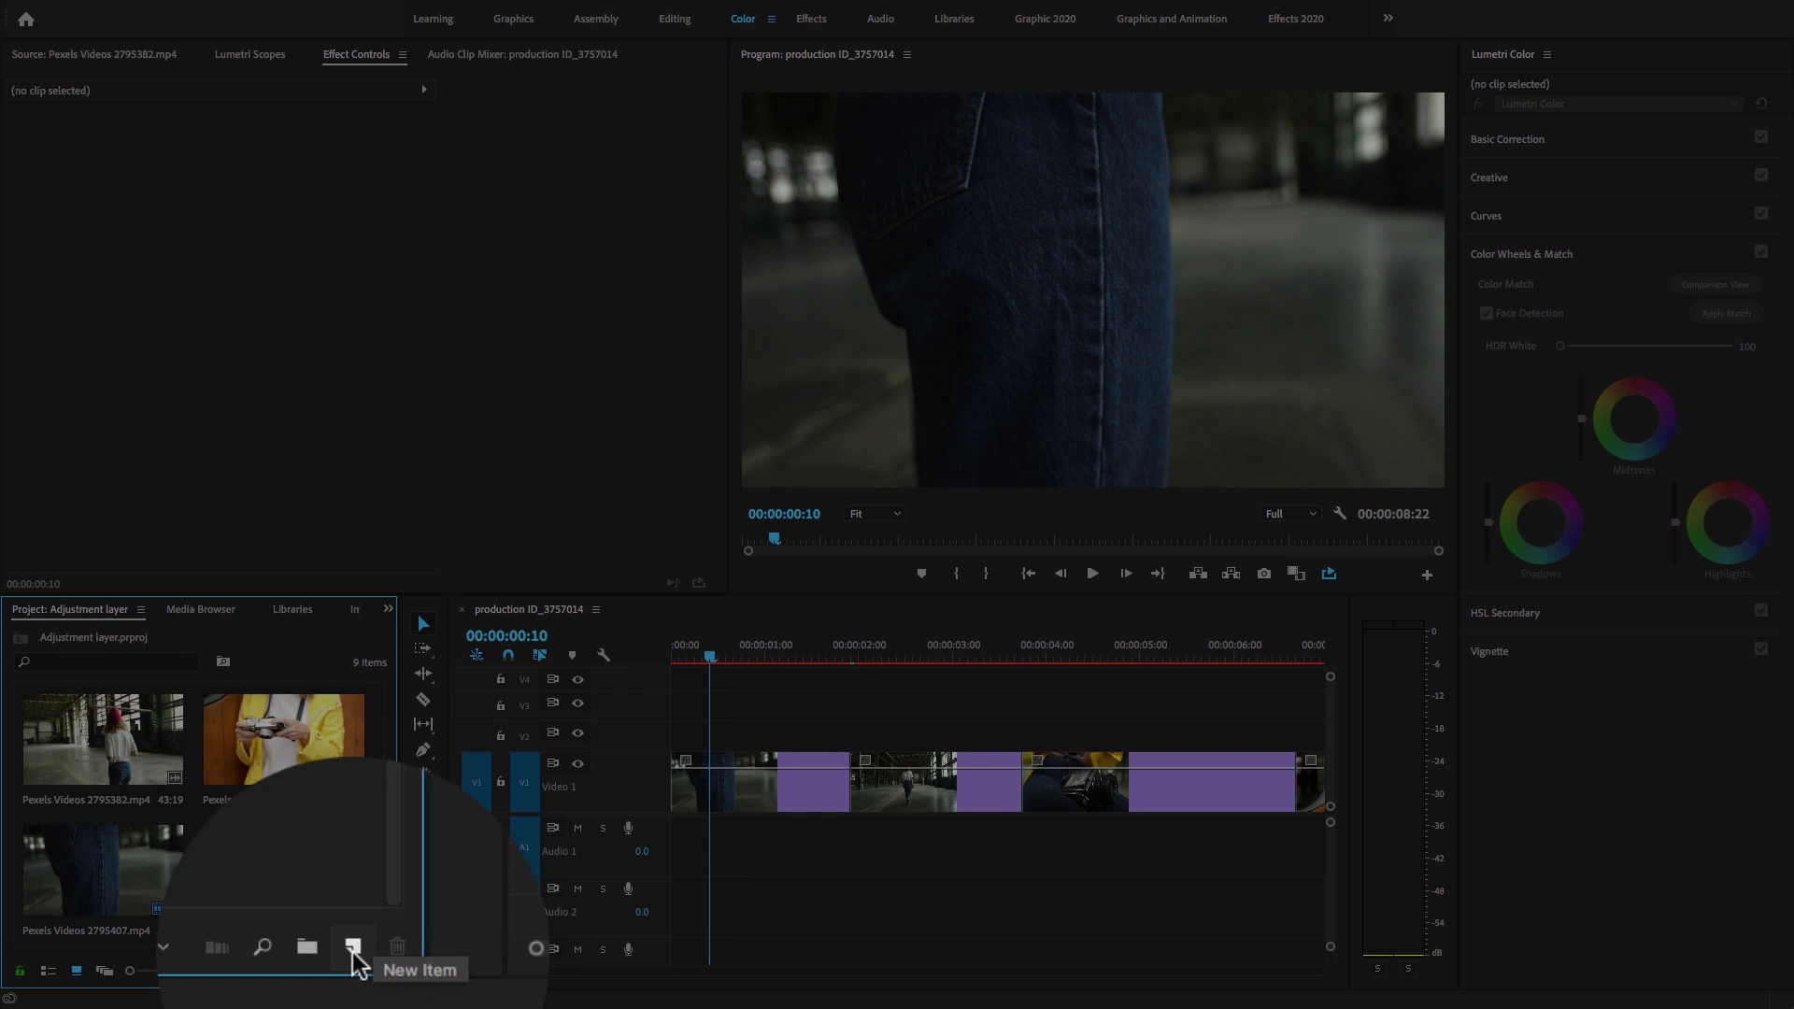
pyautogui.click(352, 948)
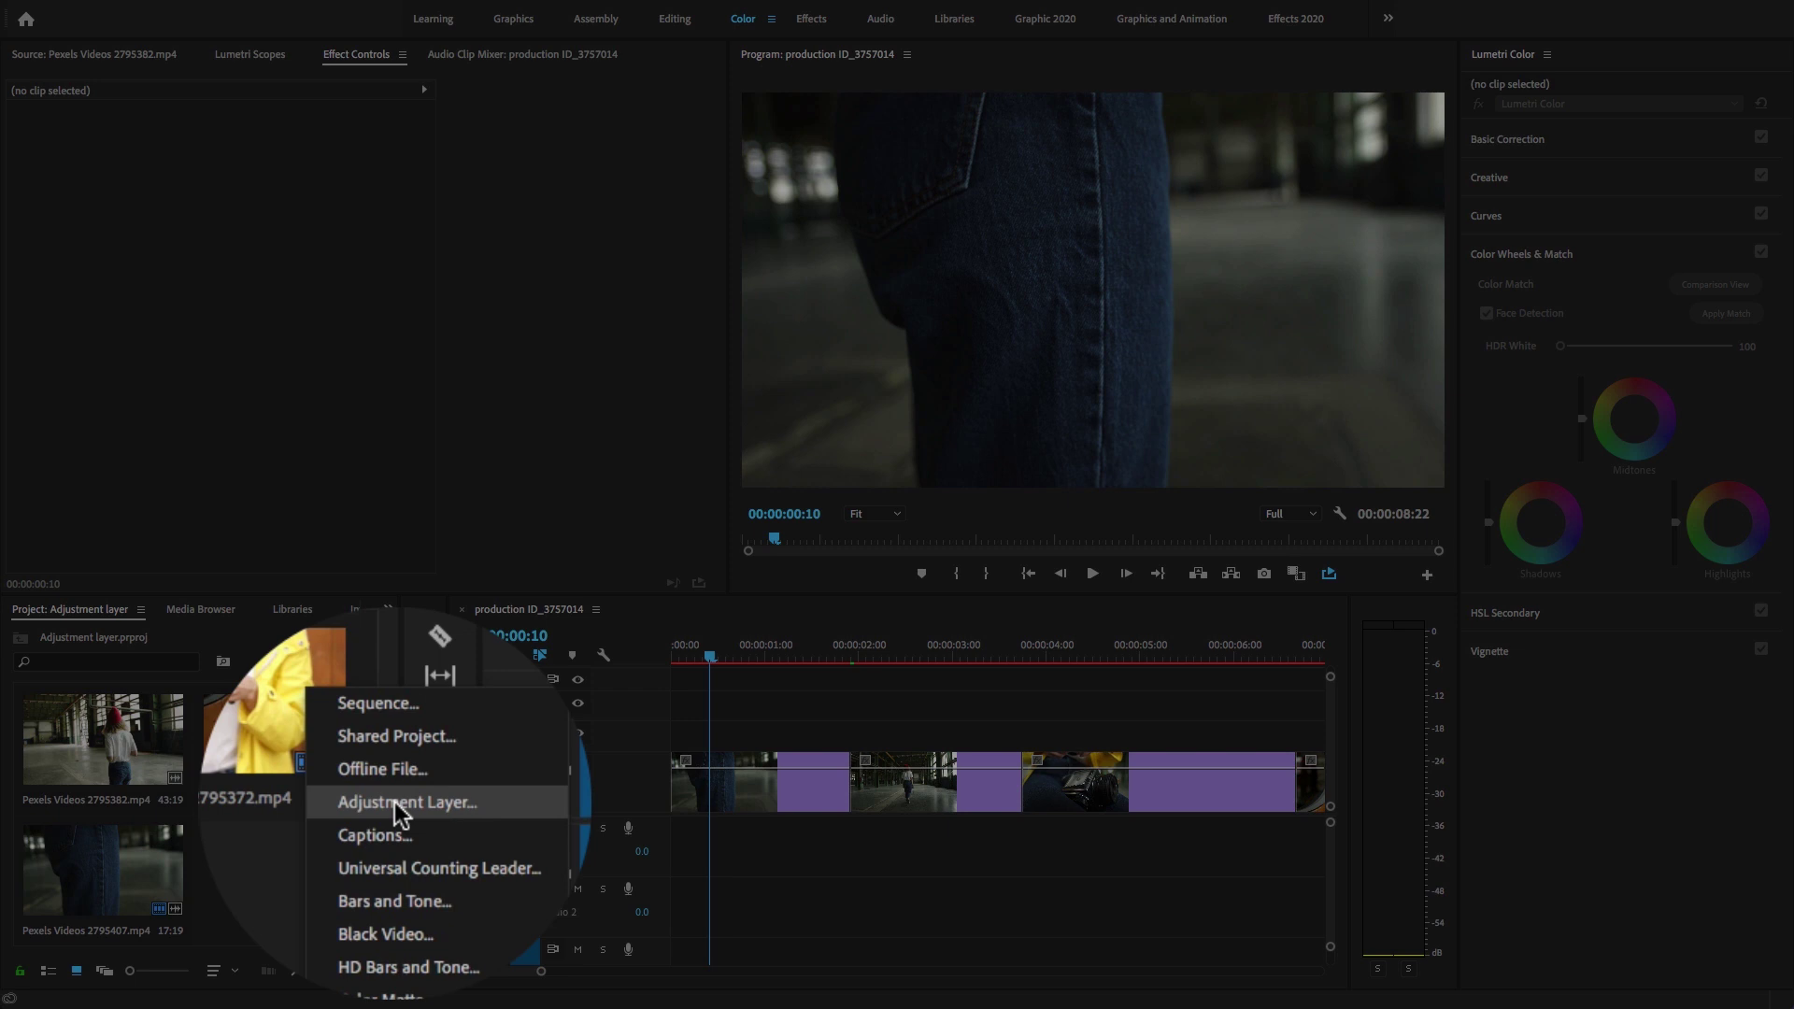
pyautogui.click(239, 811)
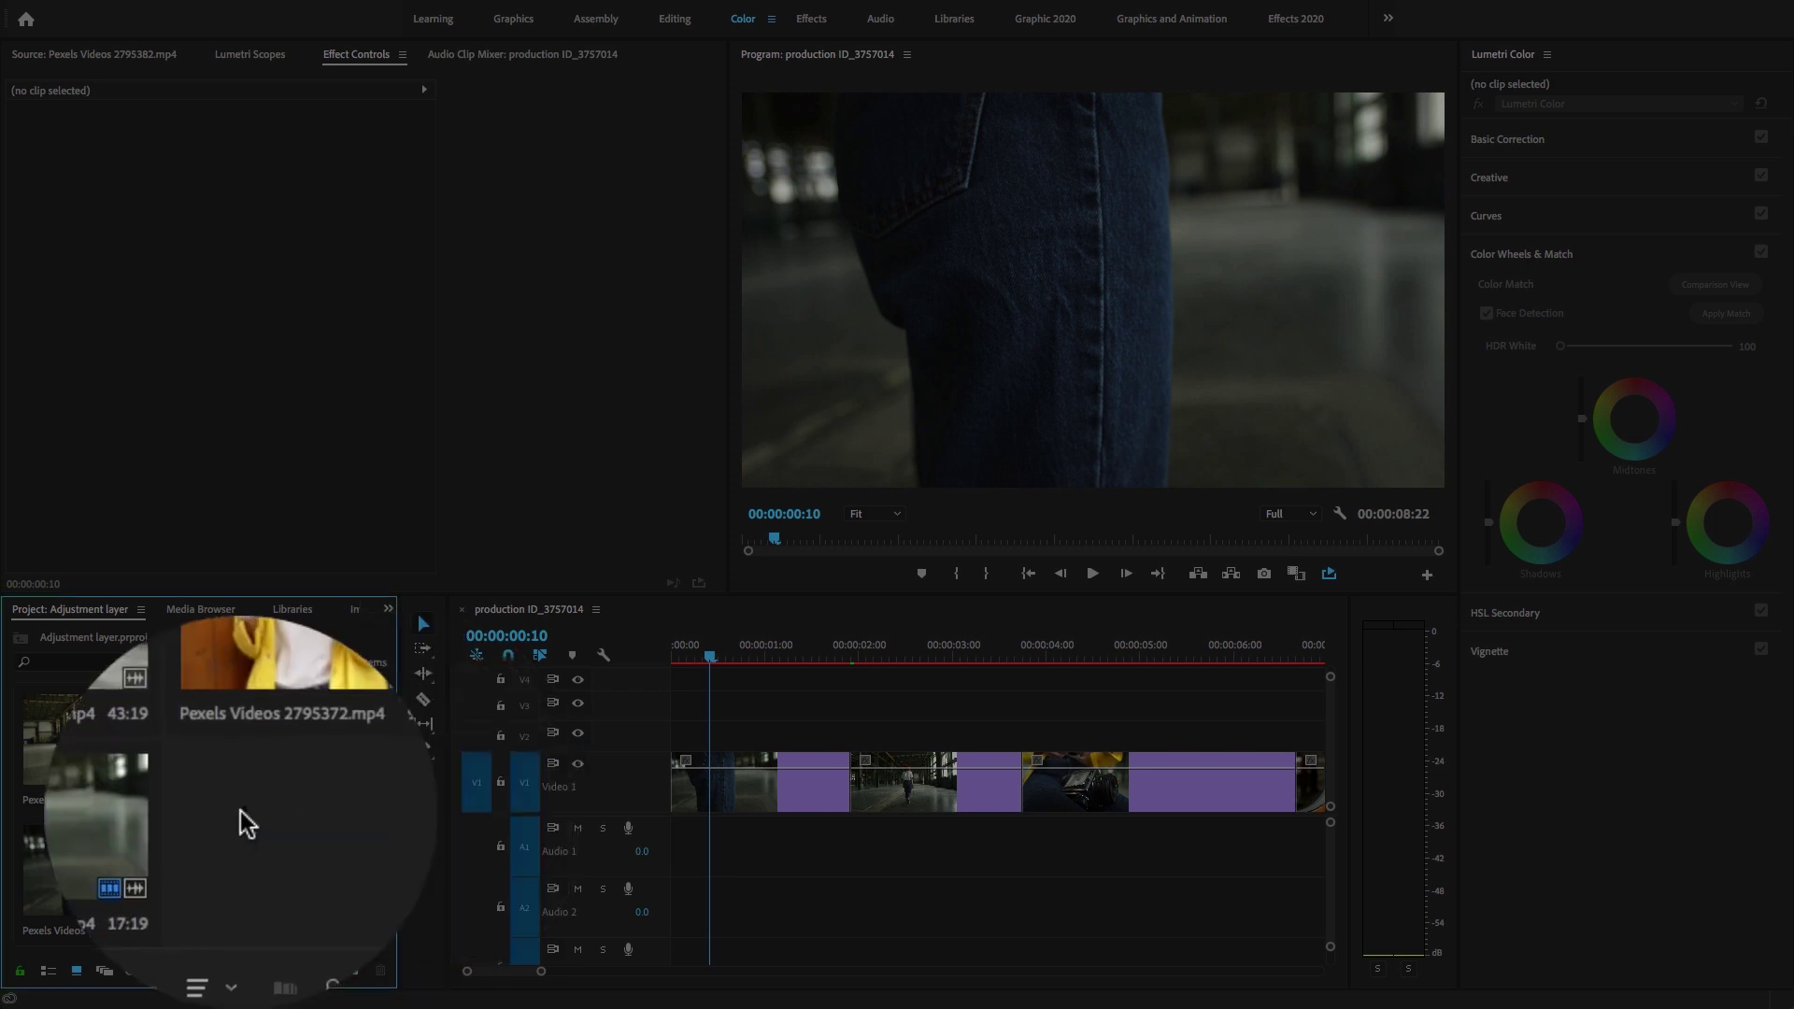
pyautogui.rightClick(235, 813)
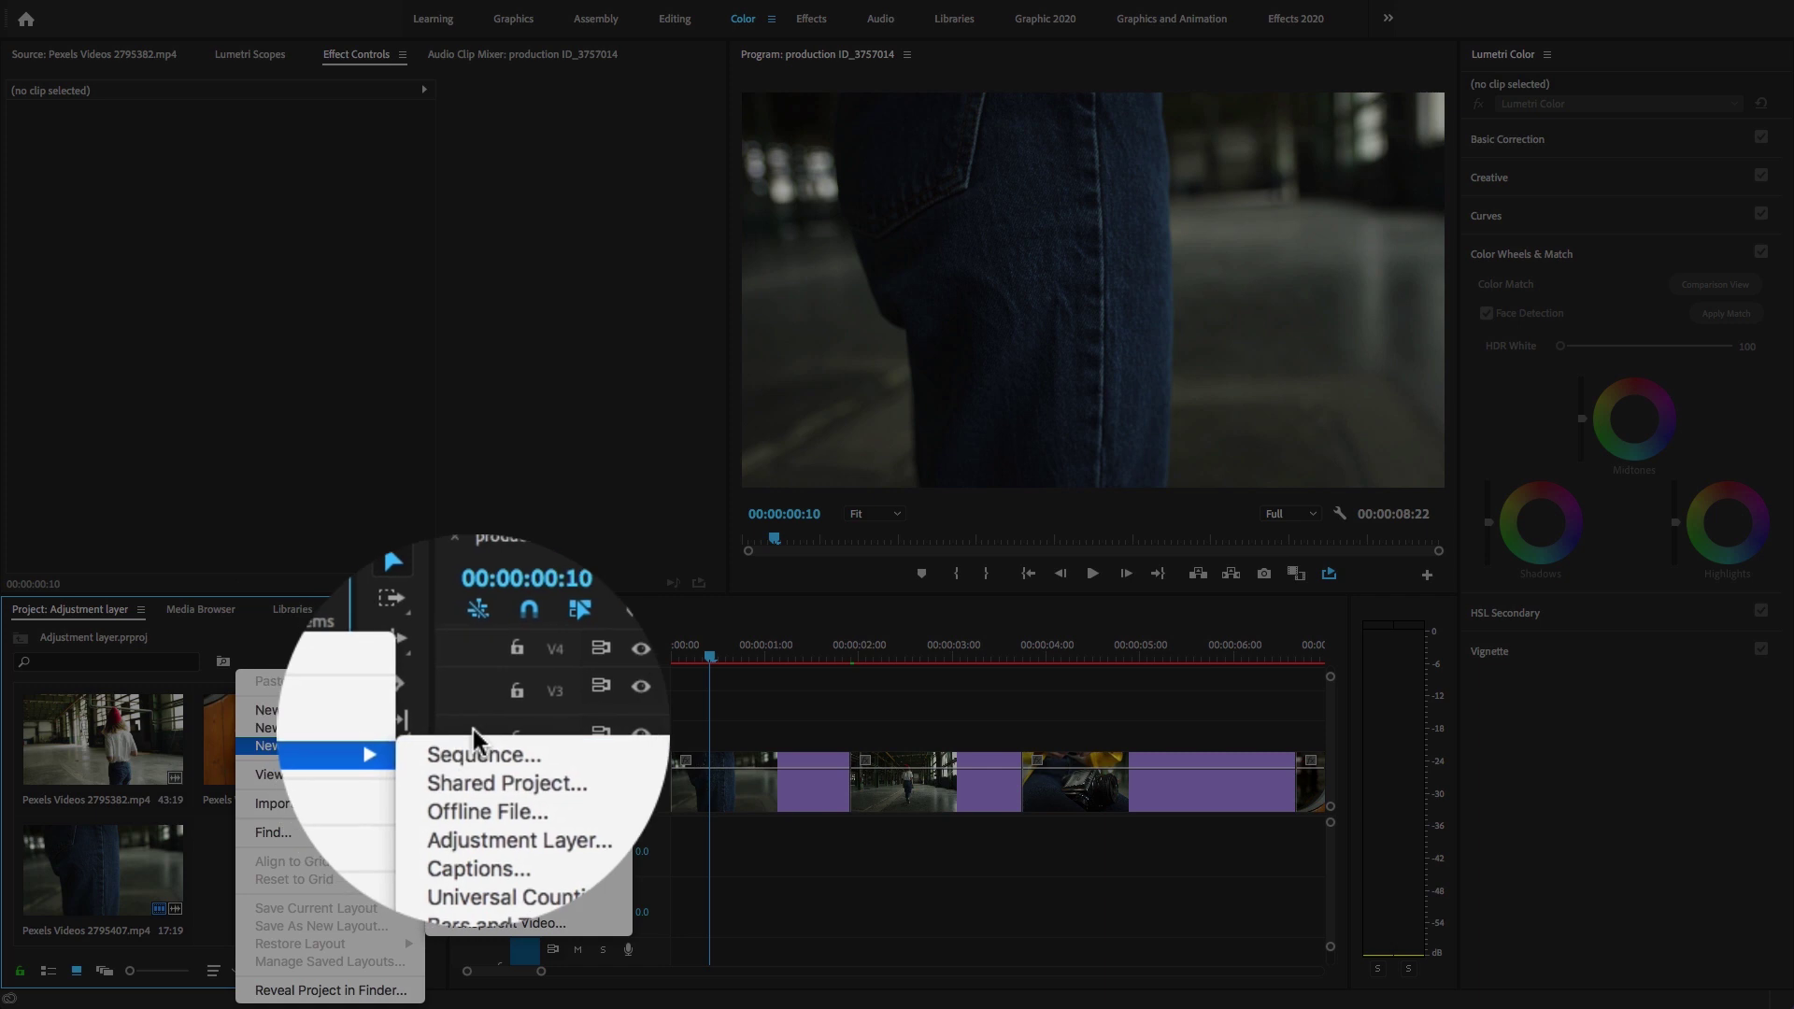
pyautogui.moveTo(274, 710)
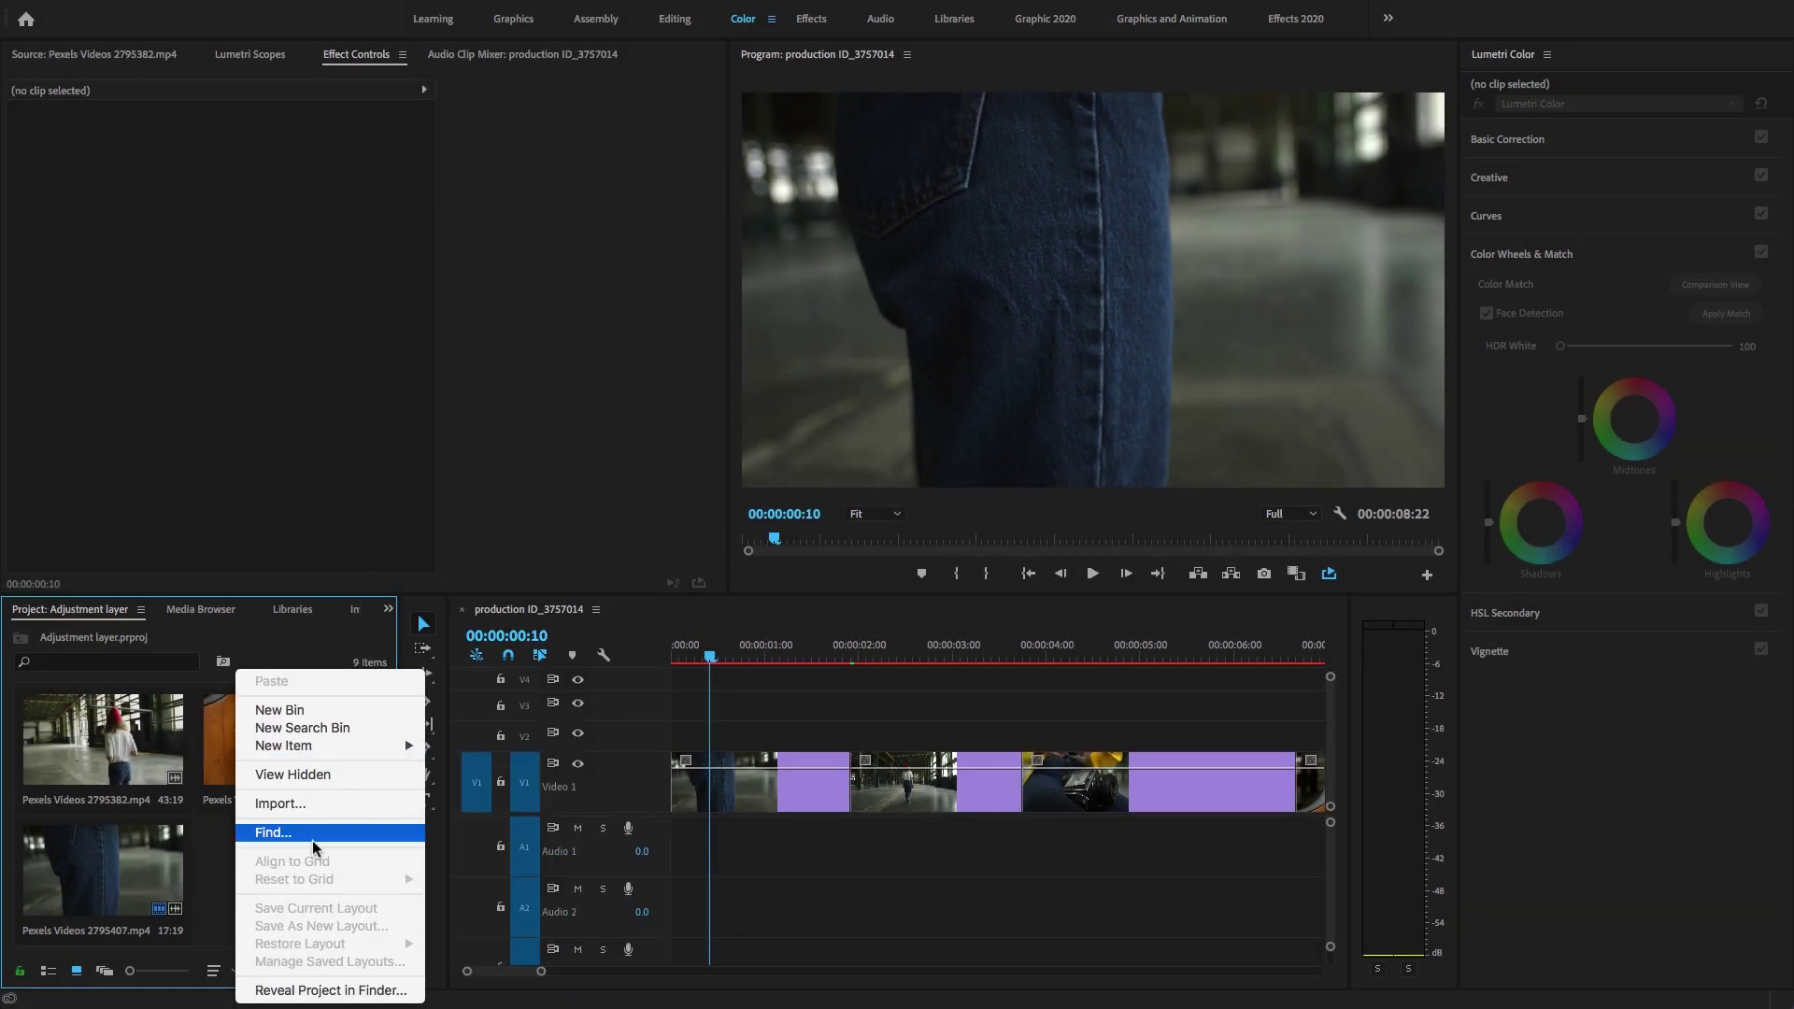
pyautogui.click(281, 841)
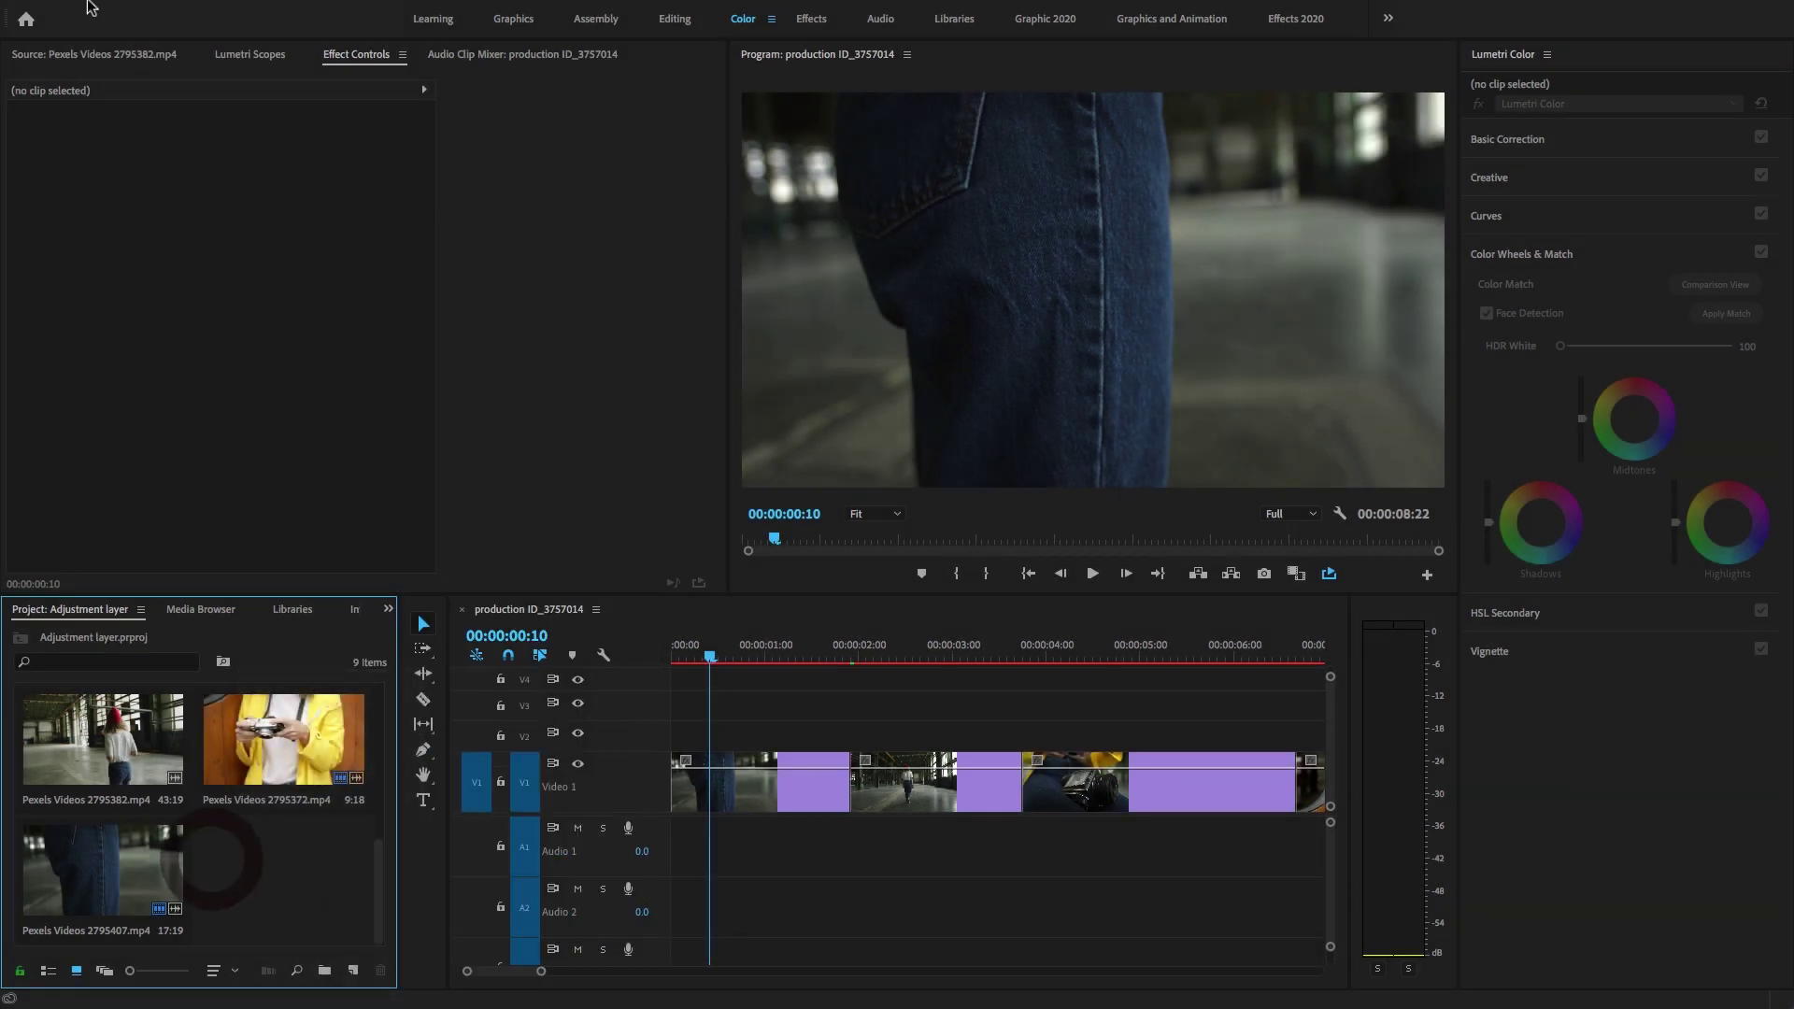
pyautogui.click(160, 10)
pyautogui.moveTo(177, 33)
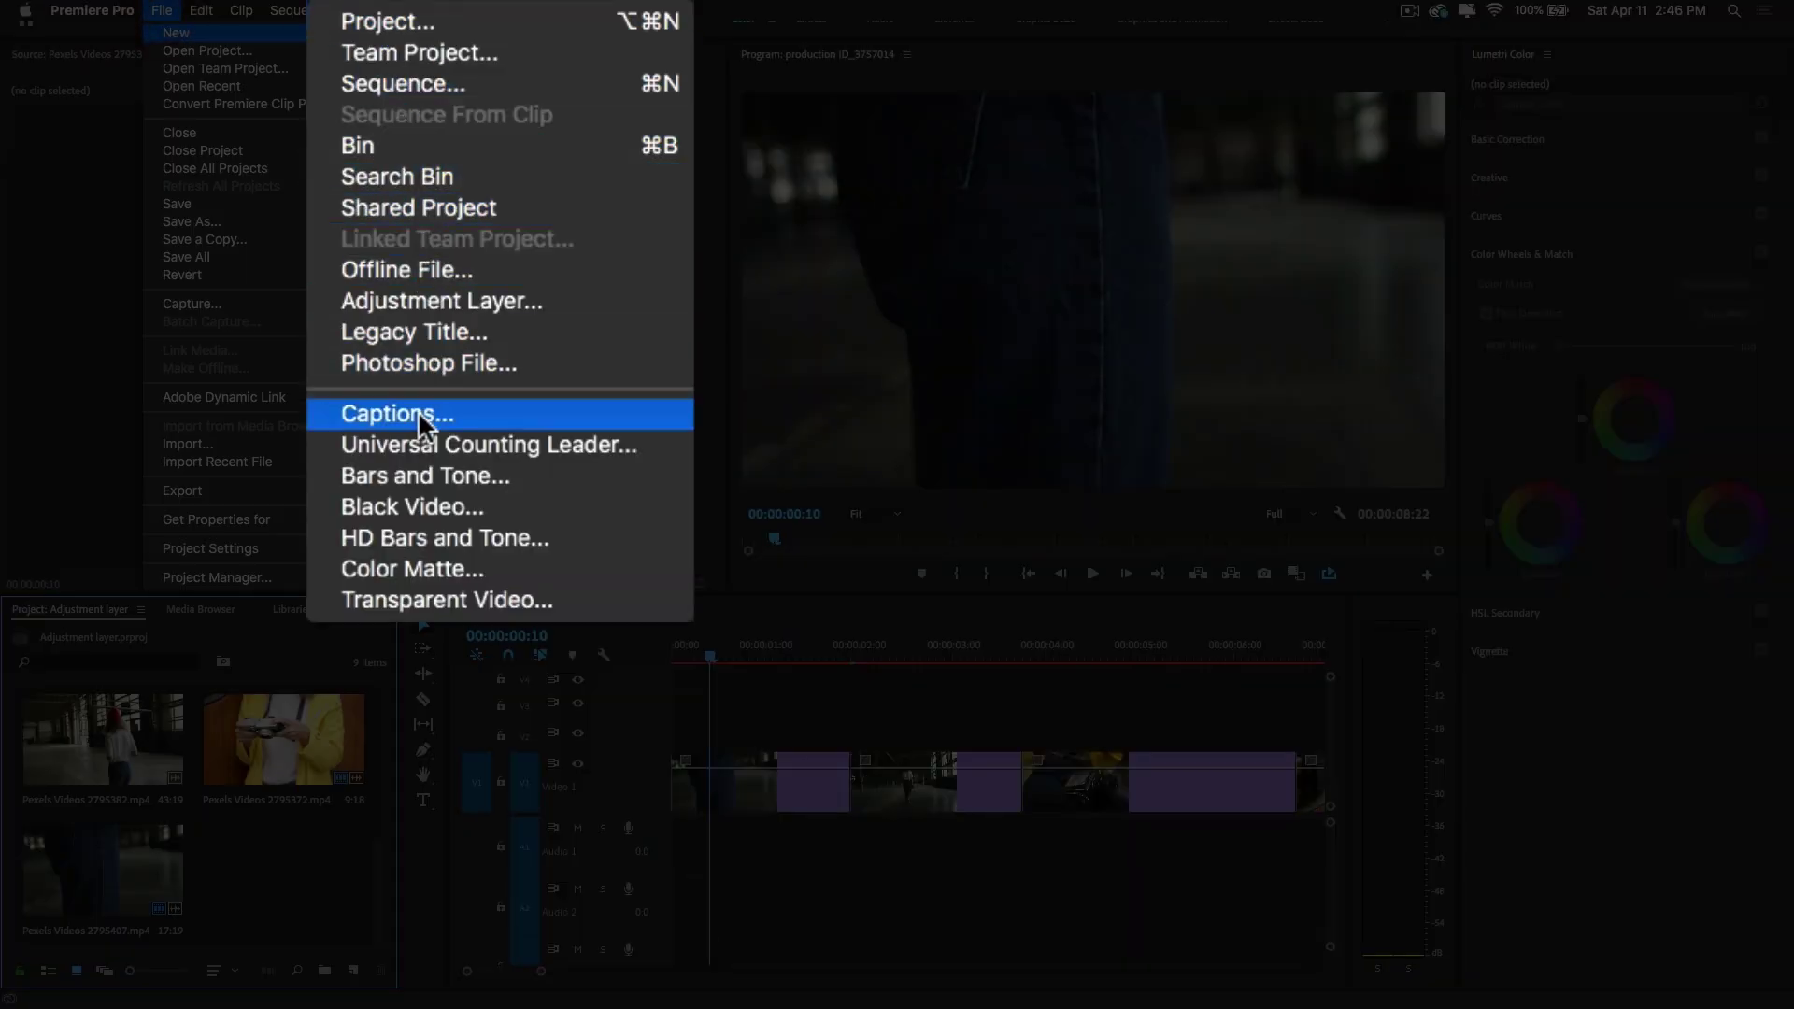
pyautogui.click(424, 305)
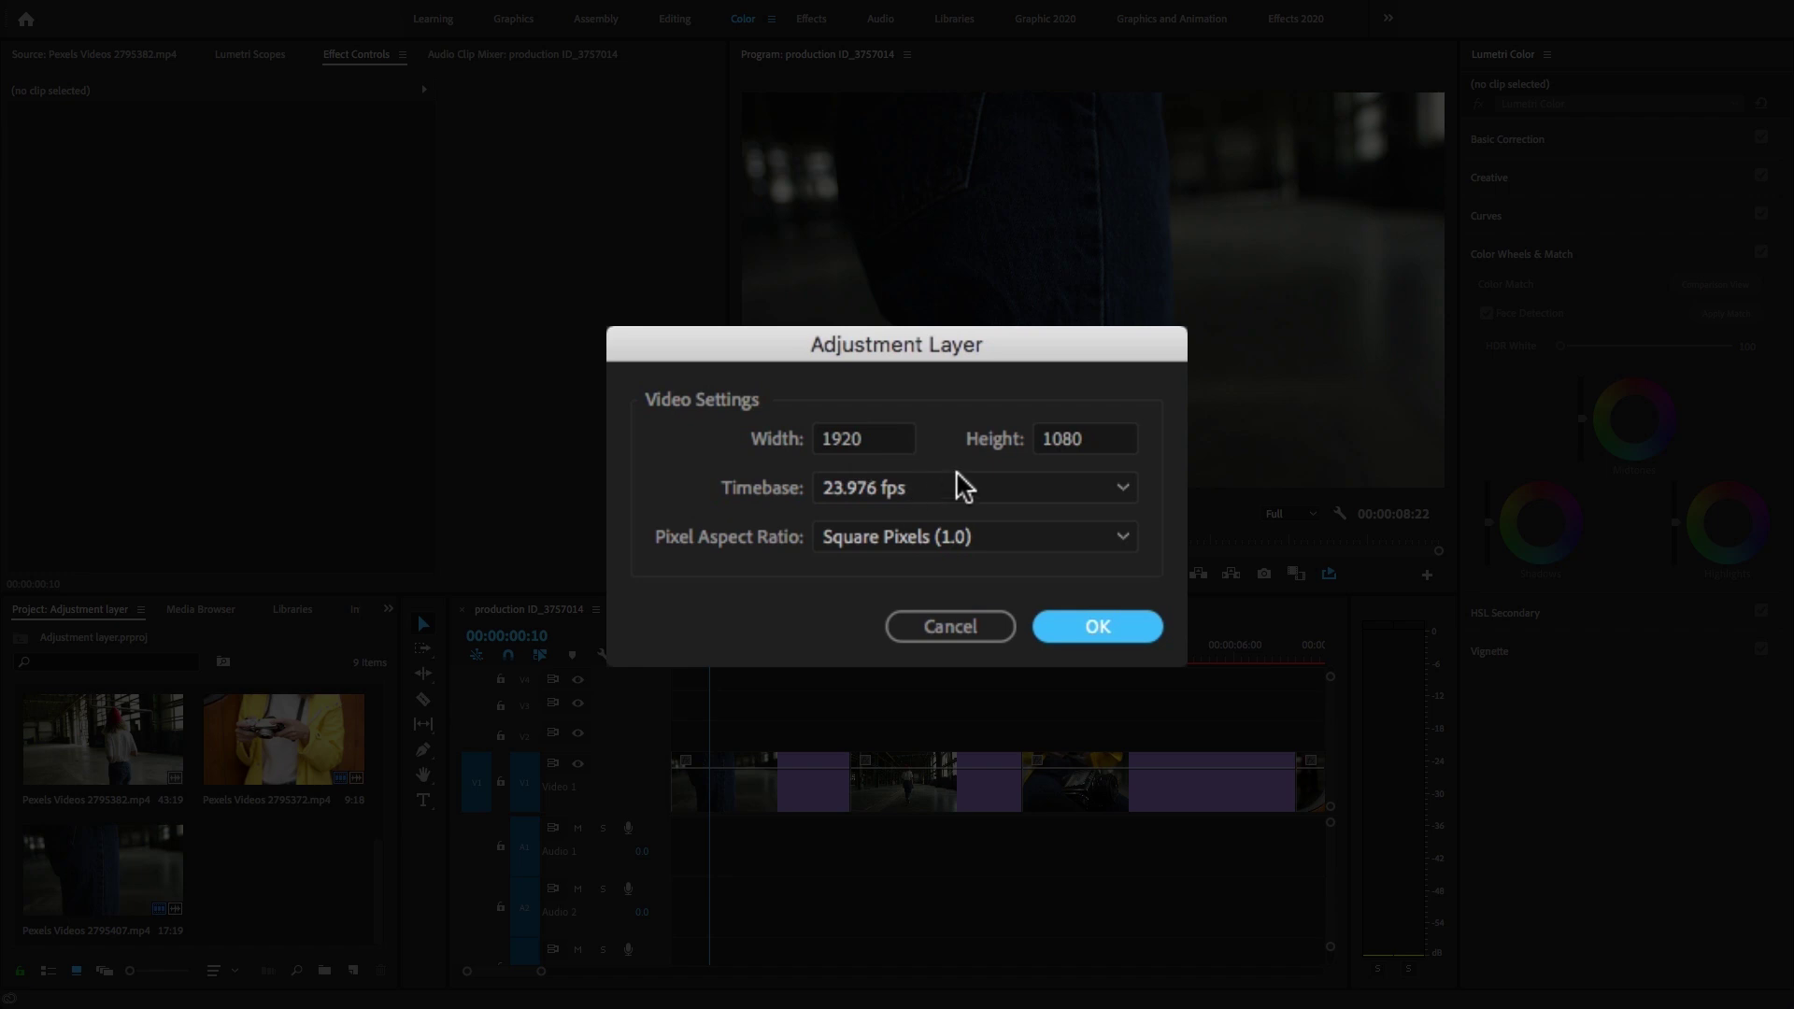
pyautogui.click(1097, 631)
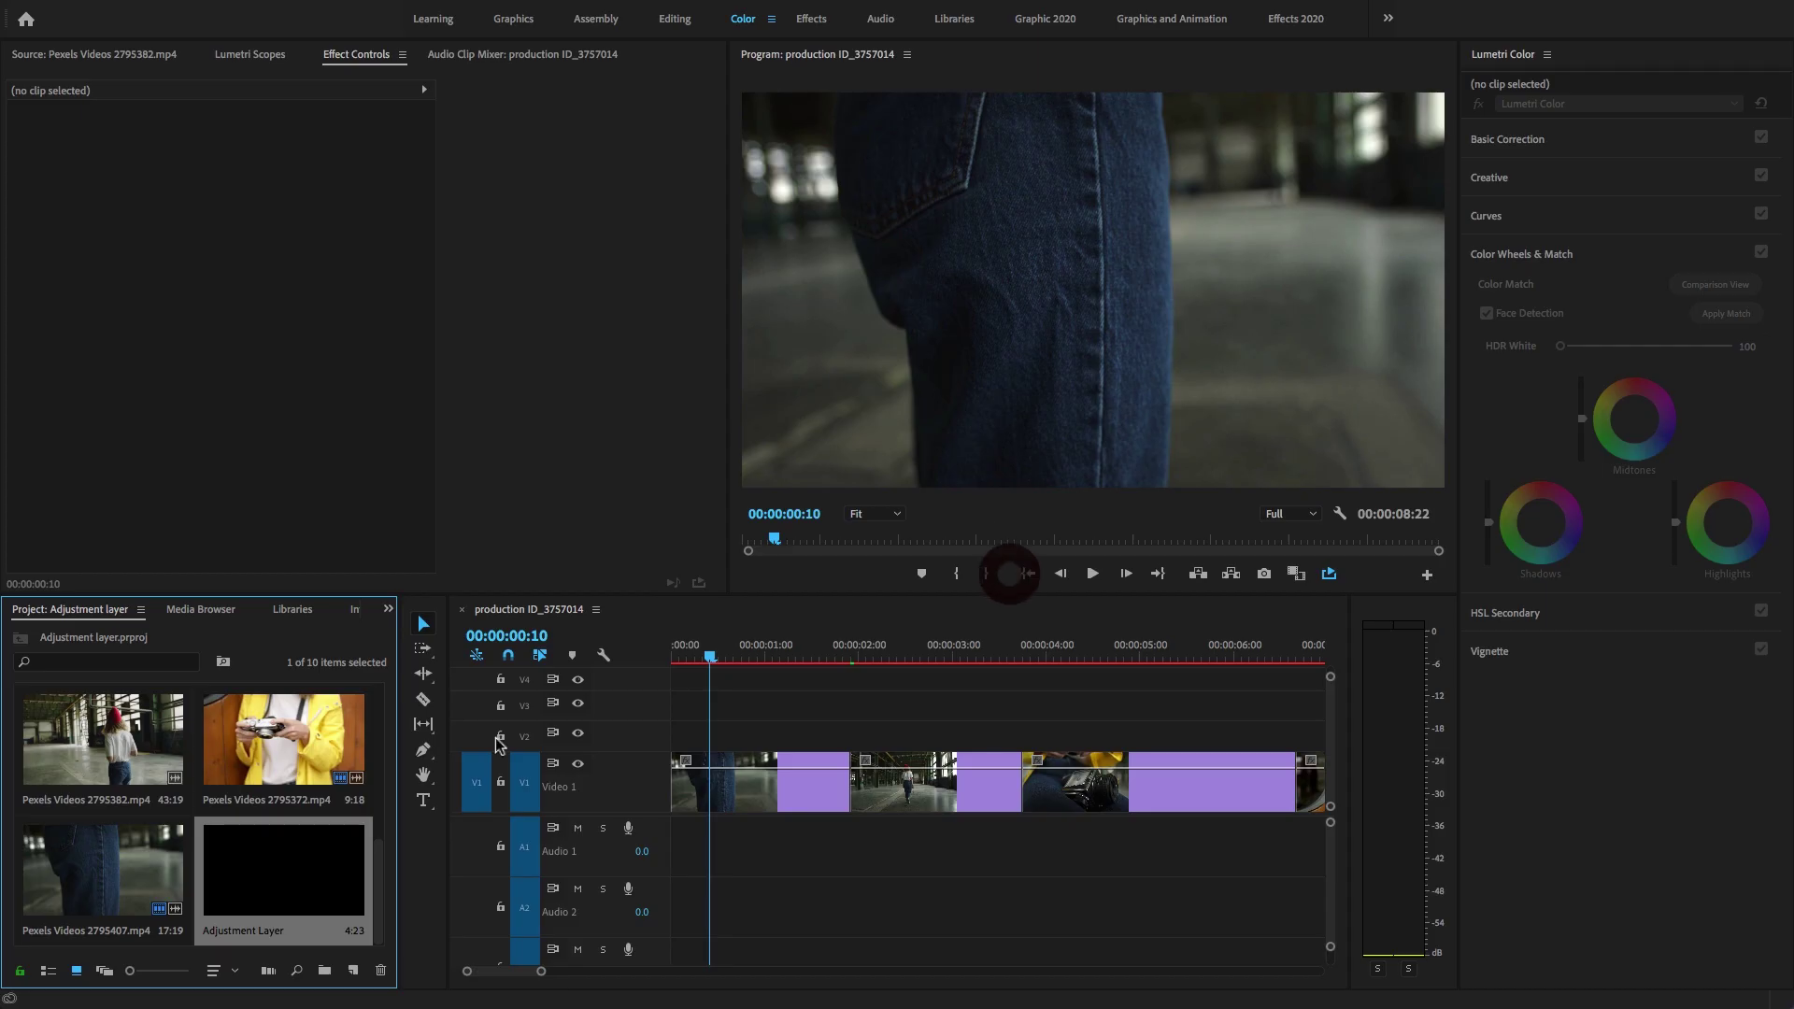
# - Rename the adjustment layer 'VHS Glitch' and place it on track V2 above the clips
pyautogui.click(238, 934)
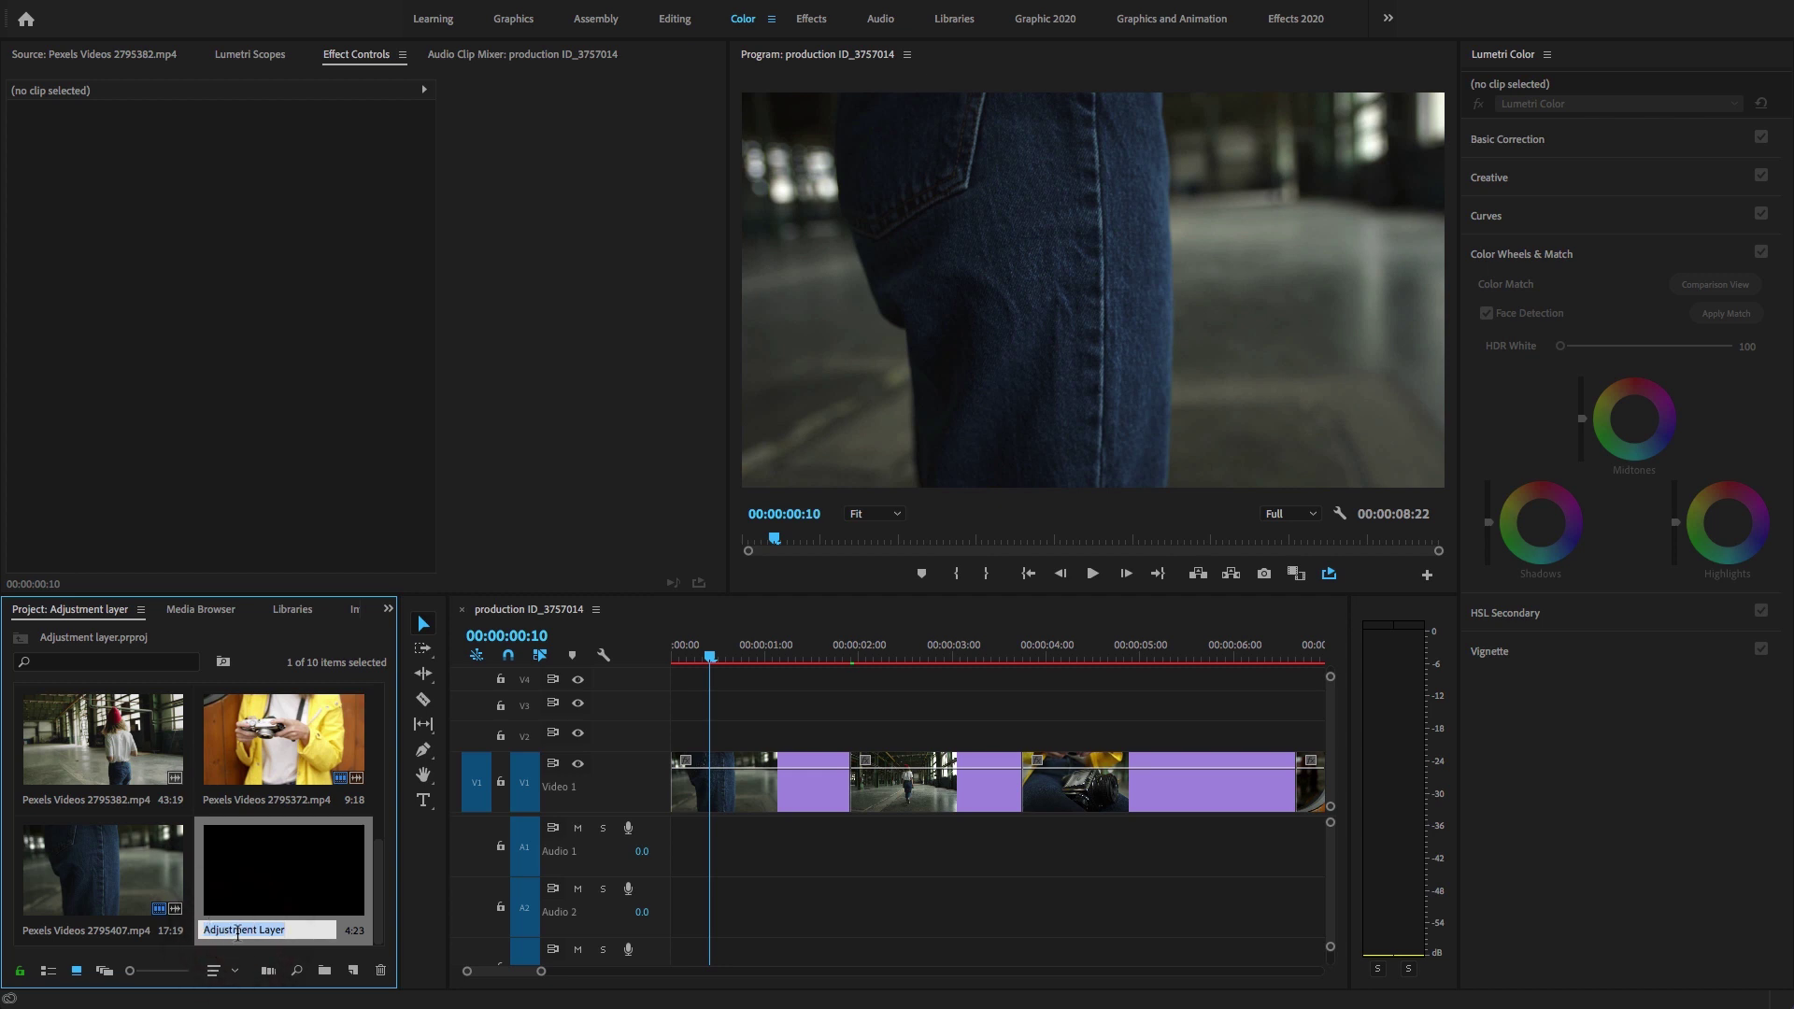
pyautogui.write('VHS Glitch')
pyautogui.press('Return')
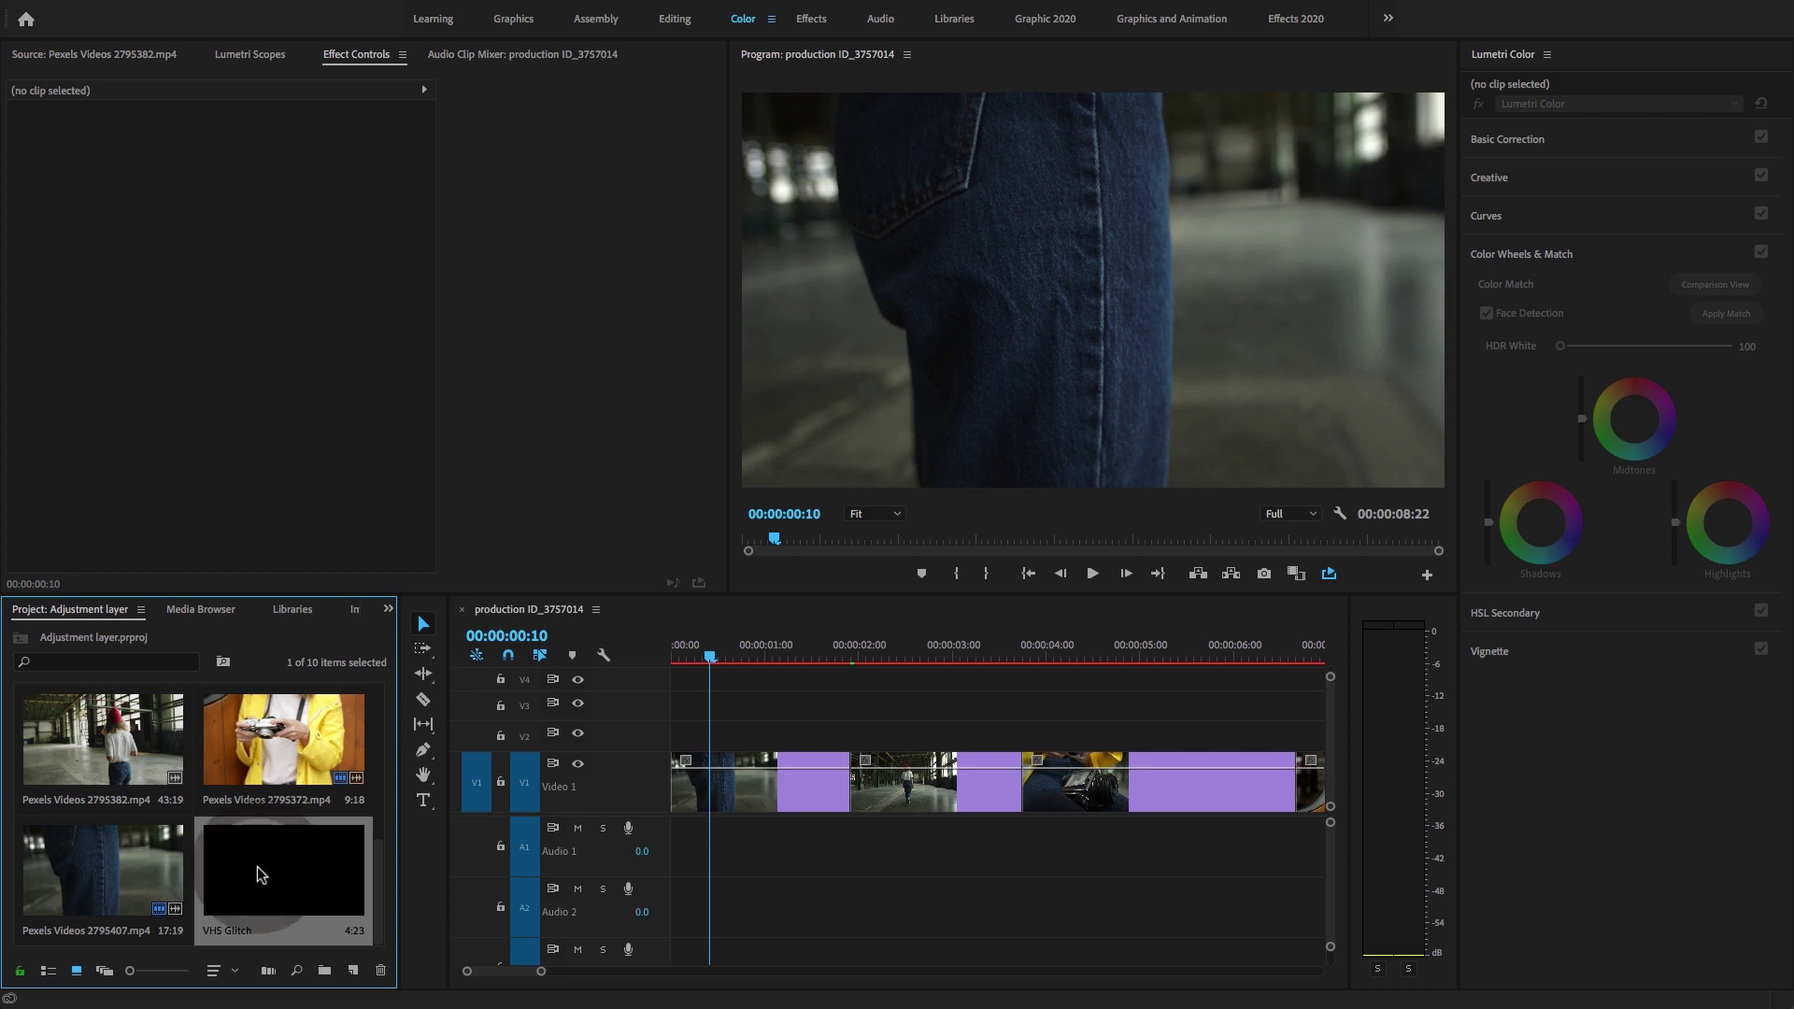
pyautogui.moveTo(261, 869)
pyautogui.mouseDown()
pyautogui.moveTo(764, 727)
pyautogui.moveTo(732, 740)
pyautogui.mouseUp()
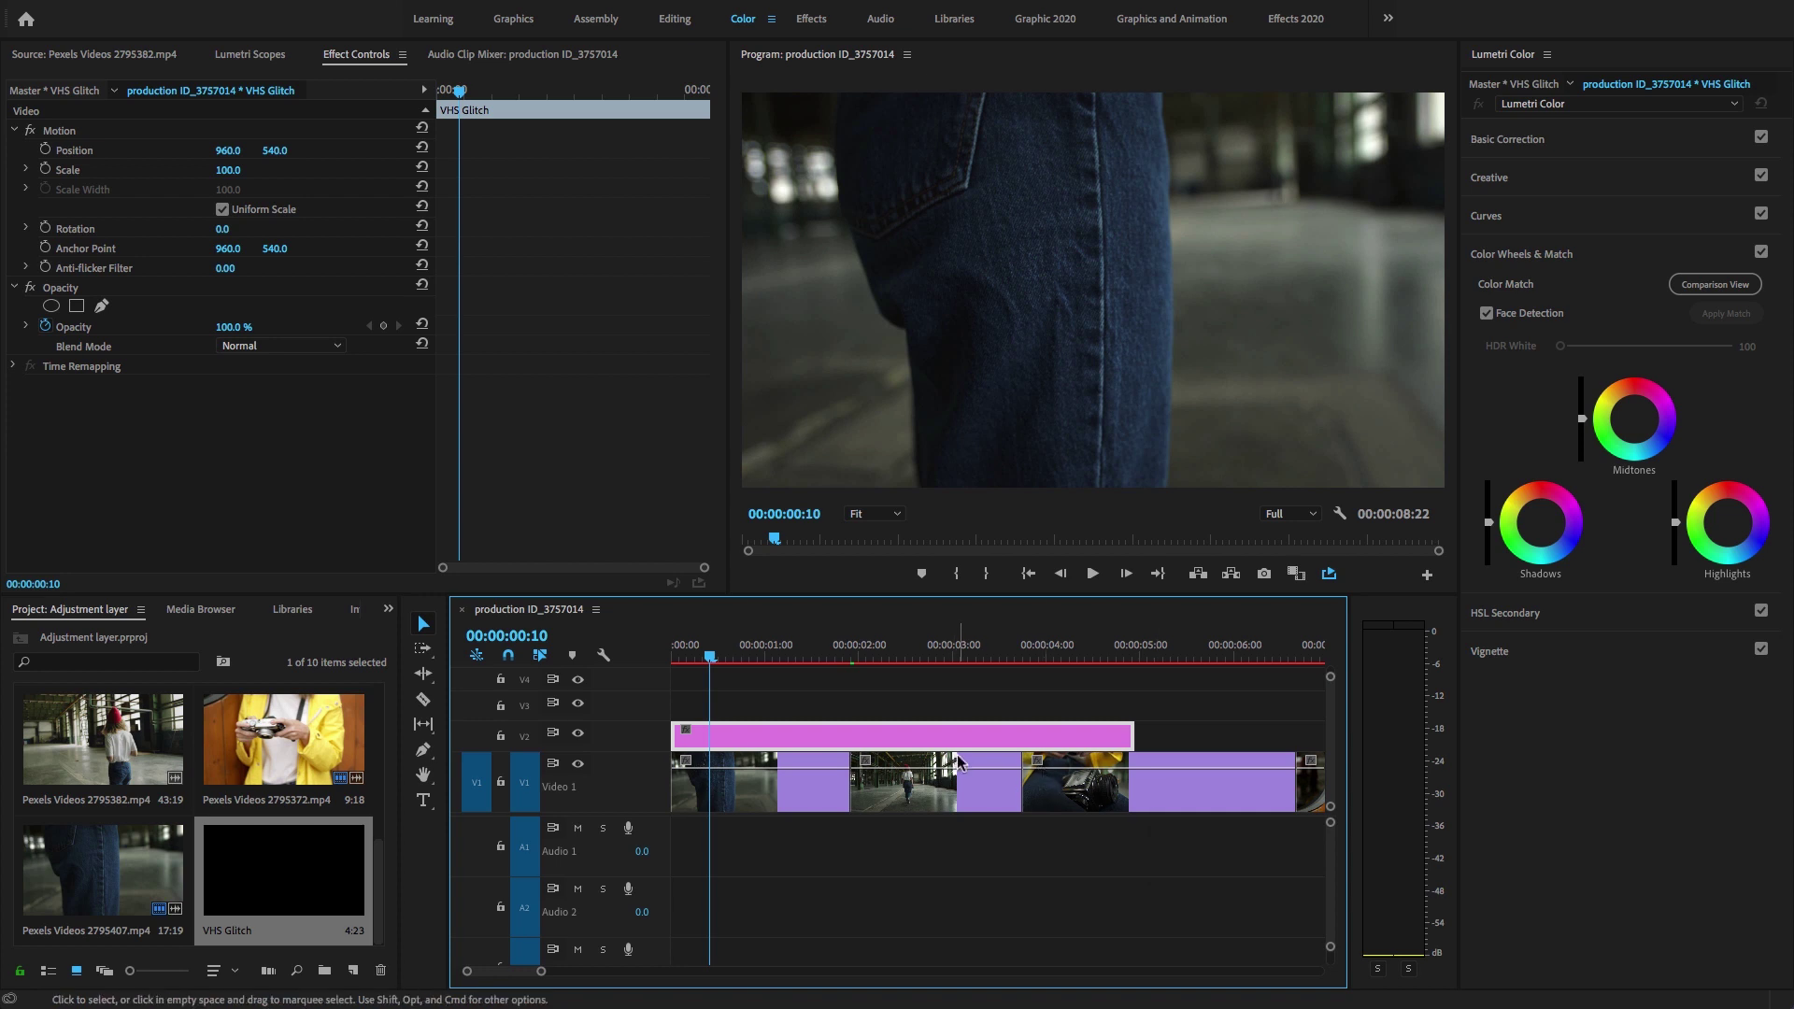
# - Trim the VHS Glitch clip to end at 00:00:02:00 and reselect it
pyautogui.click(858, 739)
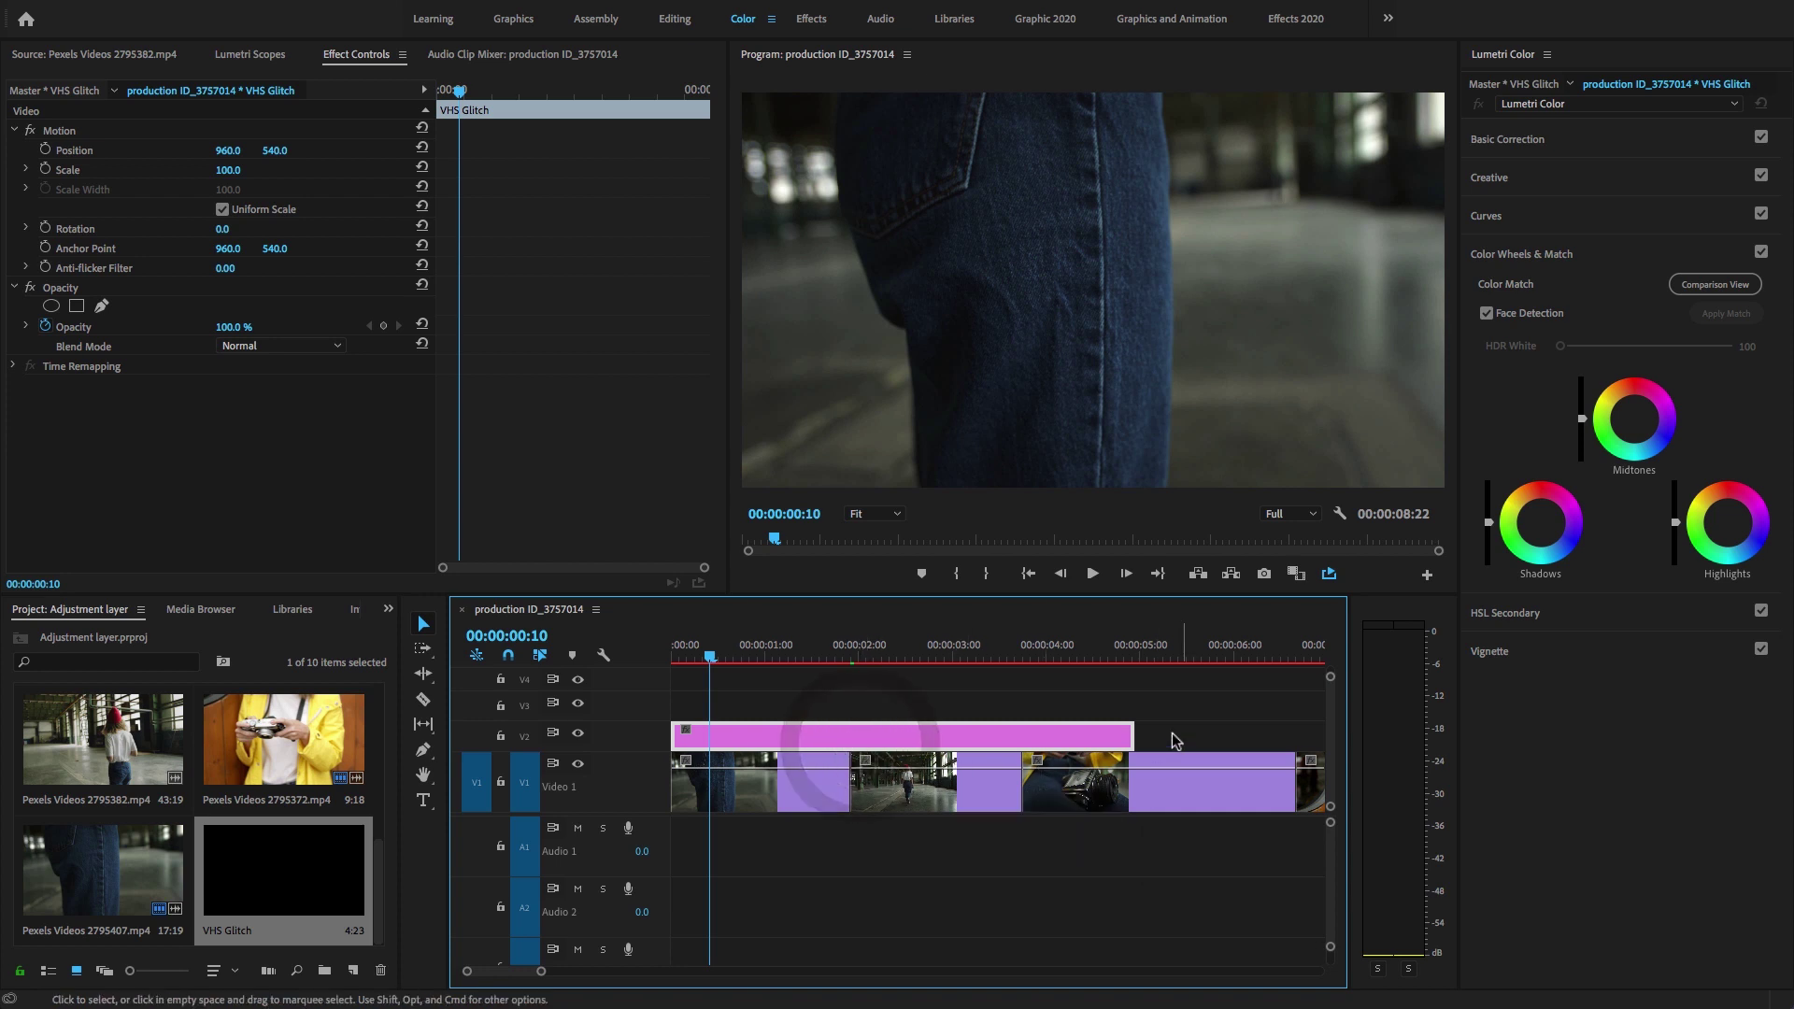
pyautogui.moveTo(1131, 737); pyautogui.dragTo(846, 729)
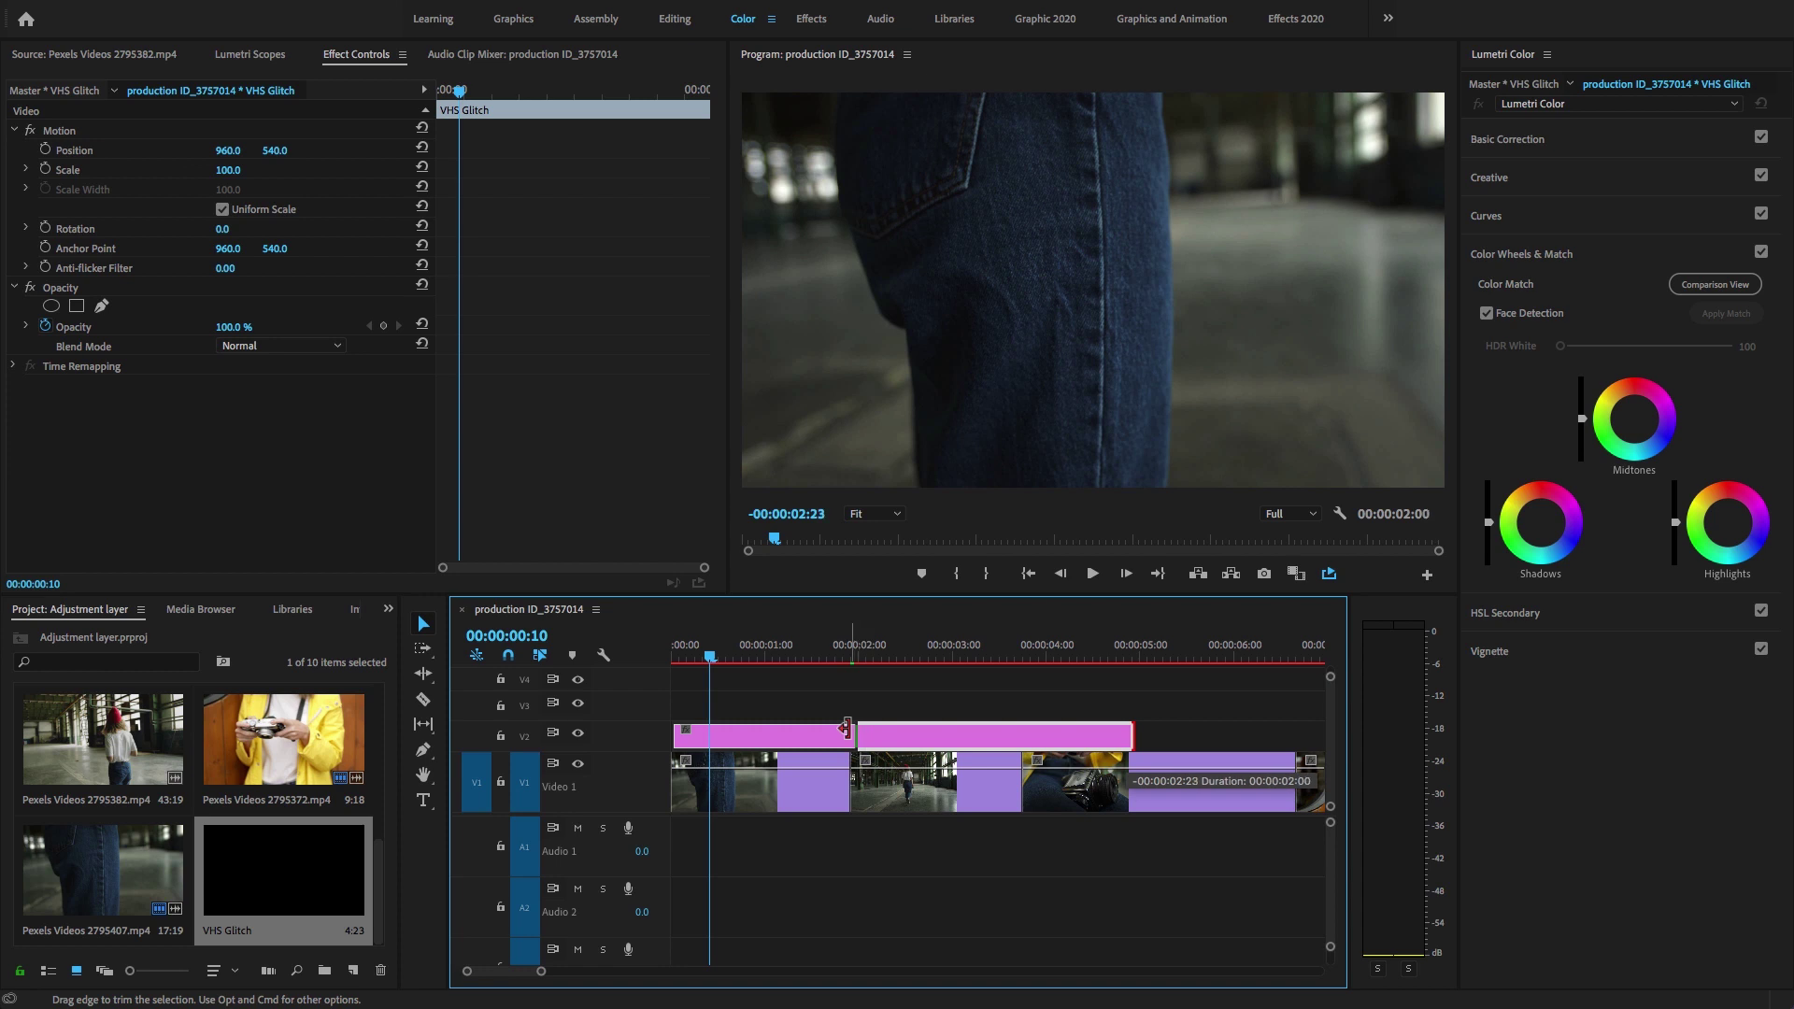
pyautogui.moveTo(844, 730); pyautogui.dragTo(848, 731)
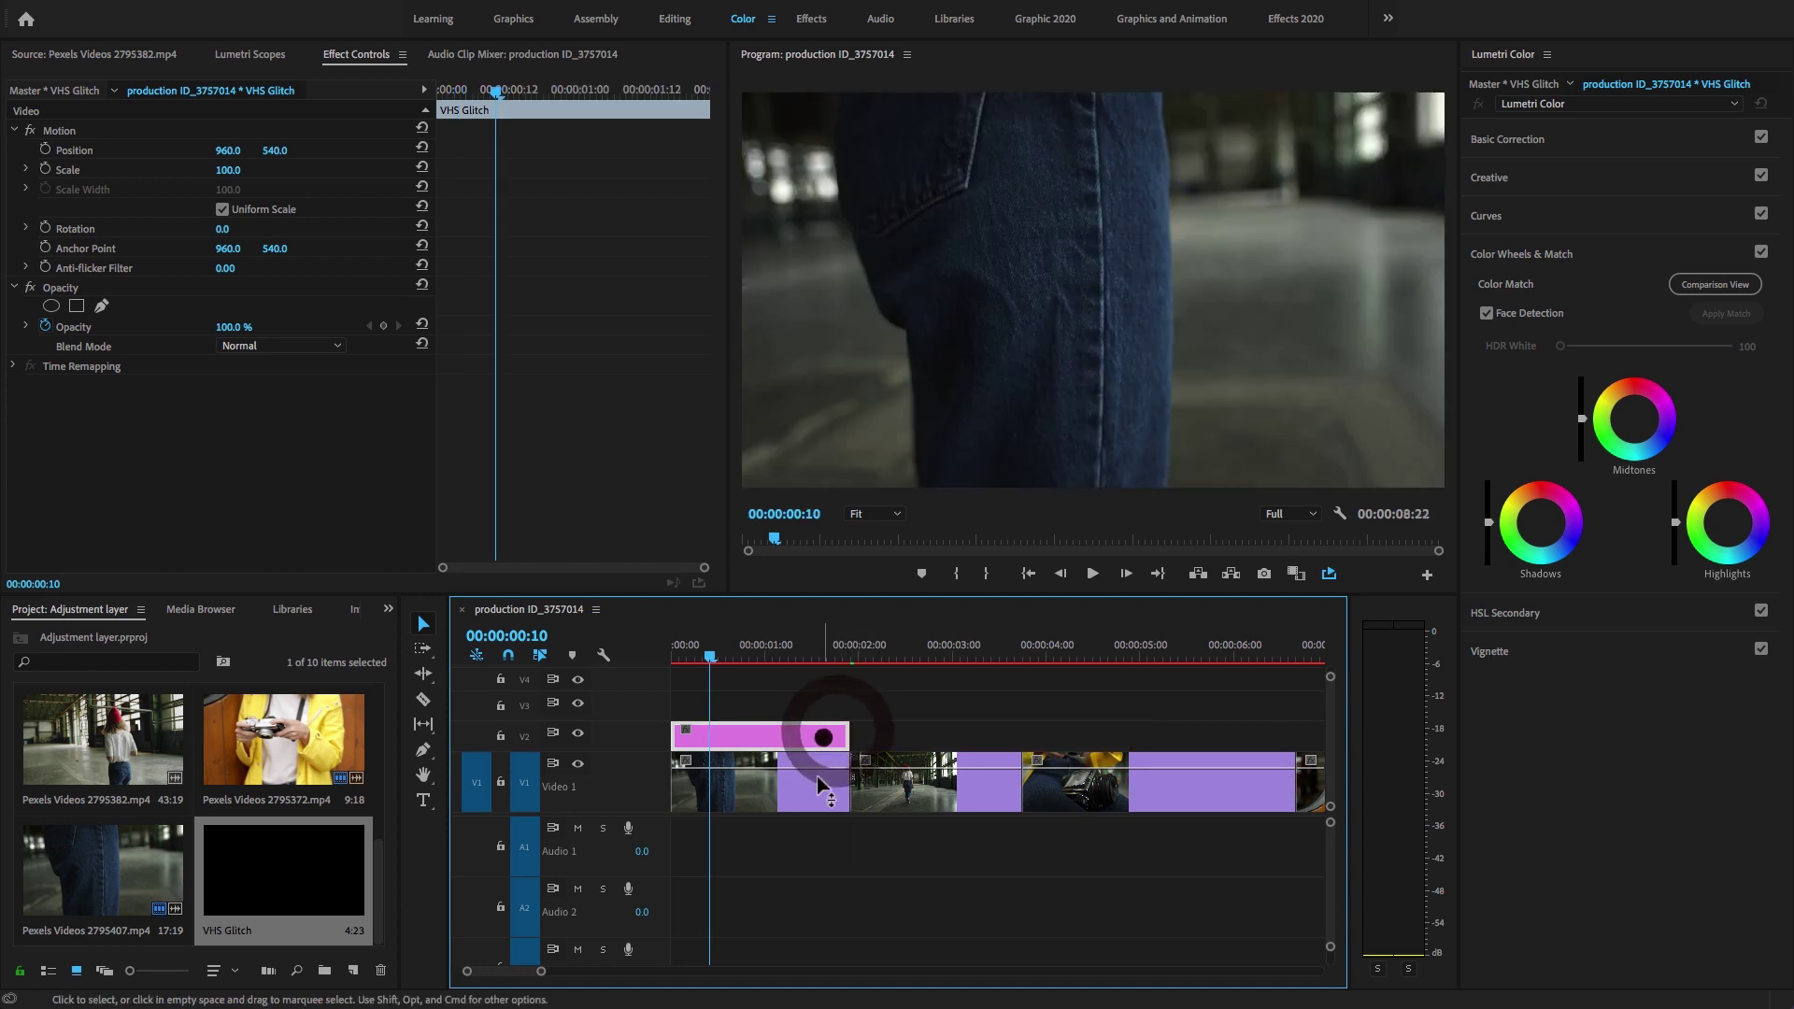
pyautogui.click(814, 758)
pyautogui.click(802, 772)
pyautogui.click(800, 738)
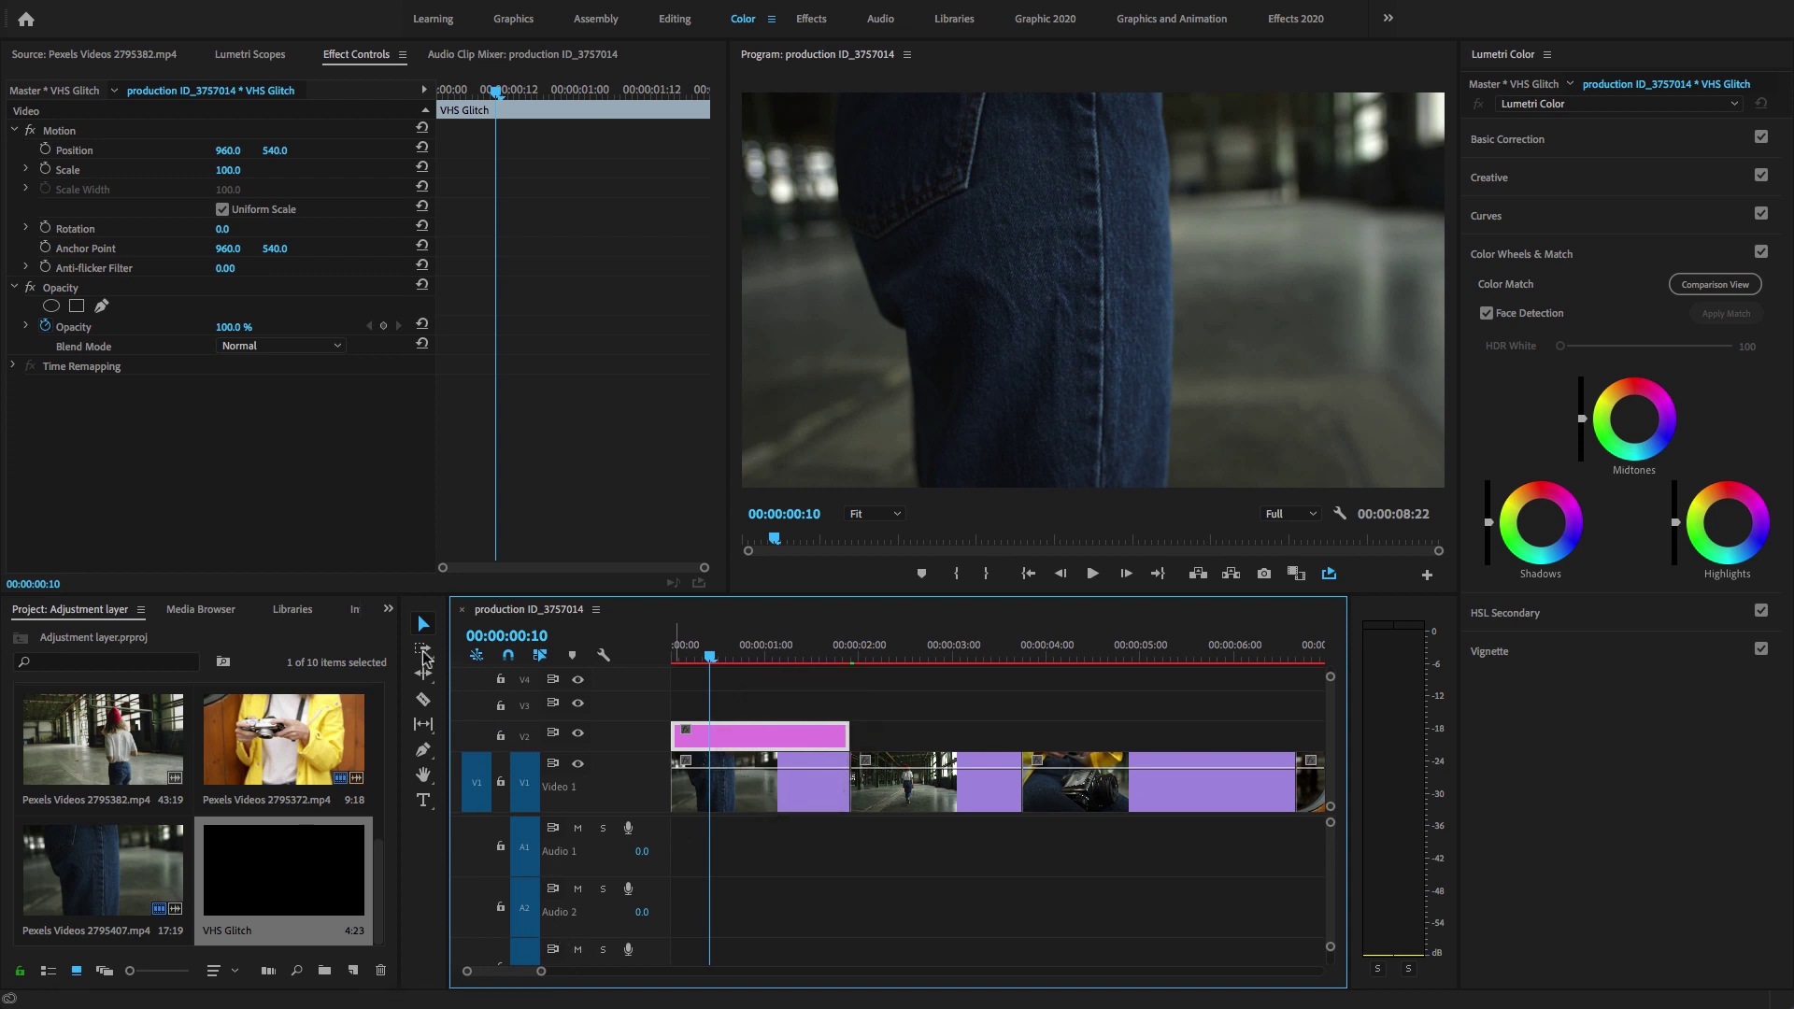
# - Find Channel Blur in the Effects panel and apply it to the VHS Glitch clip
pyautogui.click(389, 608)
pyautogui.click(414, 714)
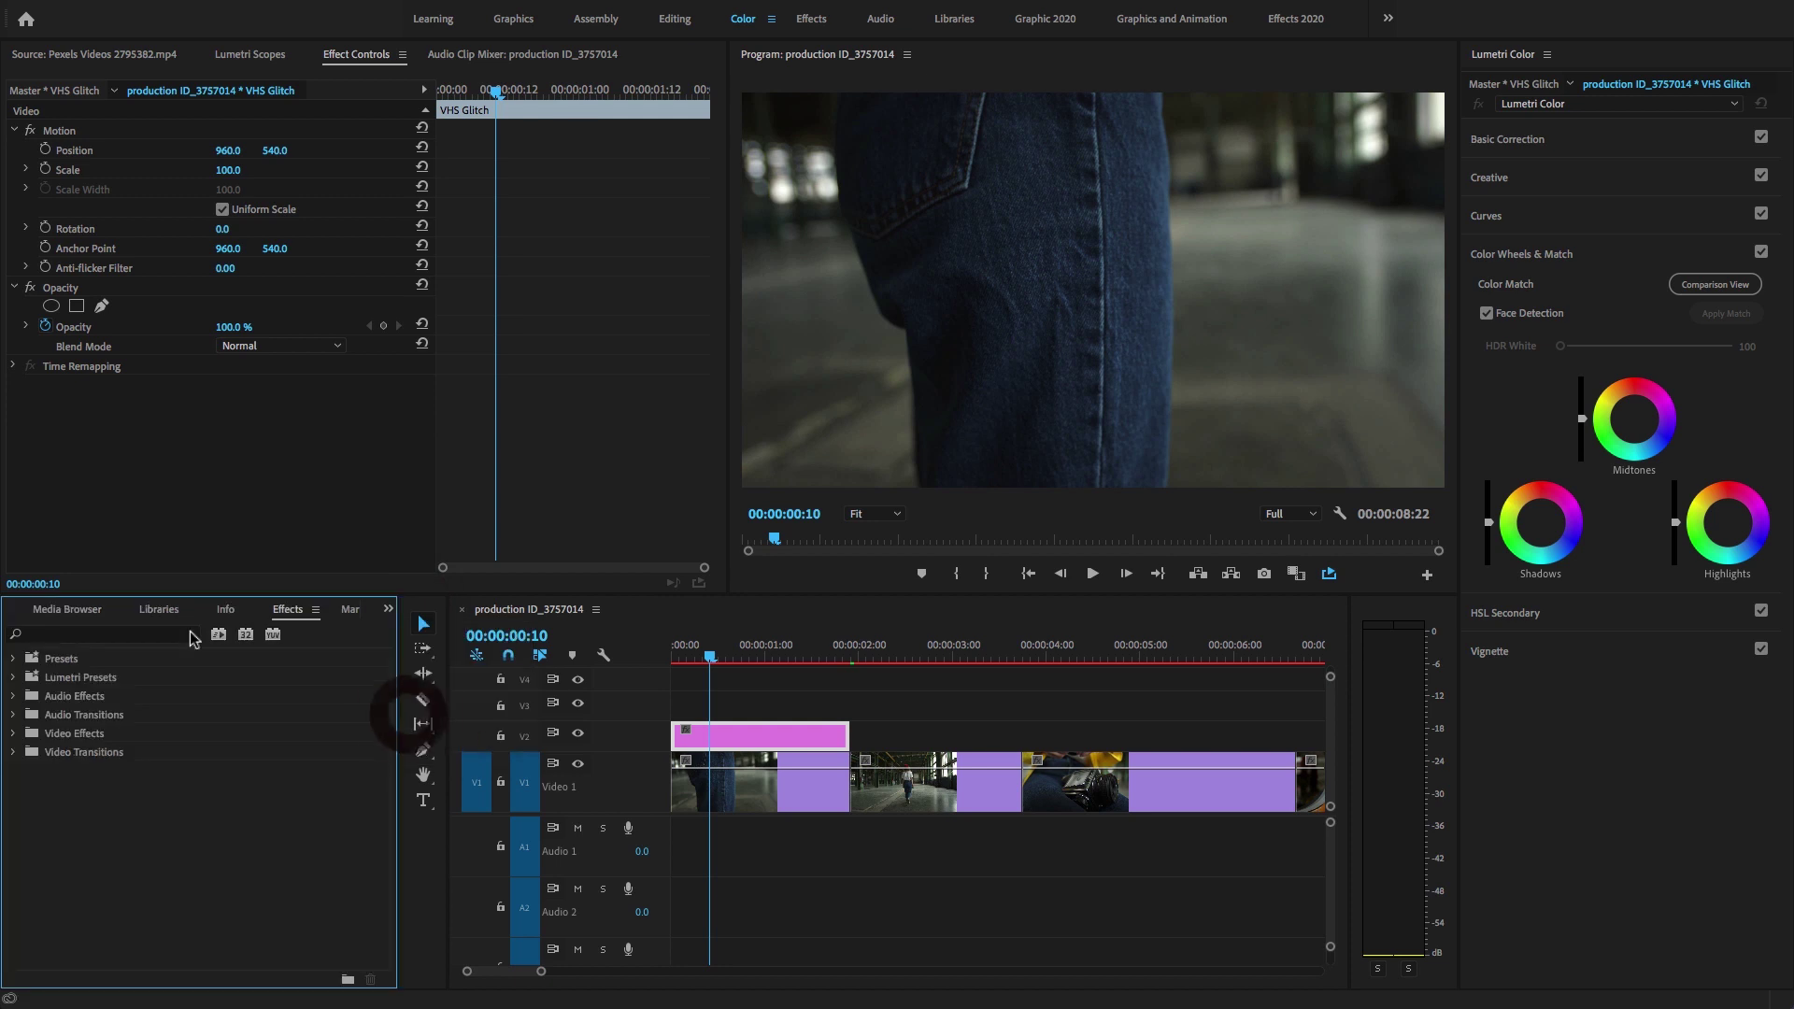
pyautogui.click(176, 635)
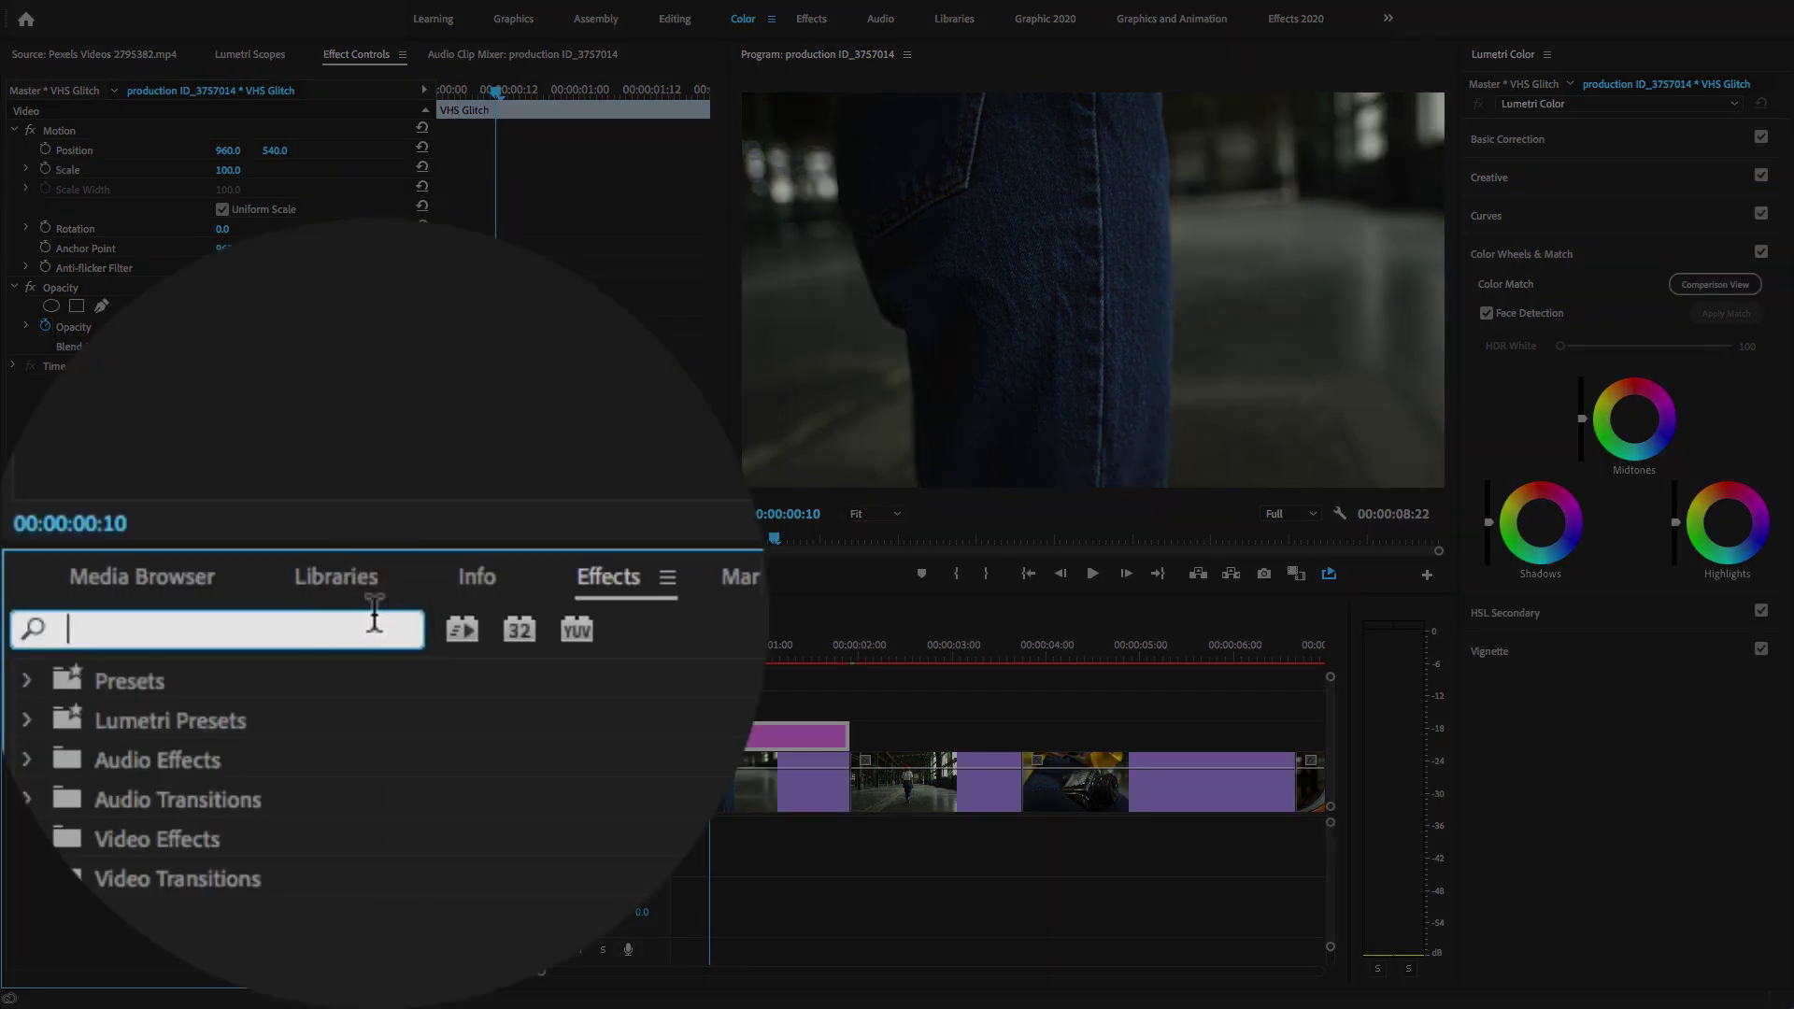
pyautogui.write('channel ')
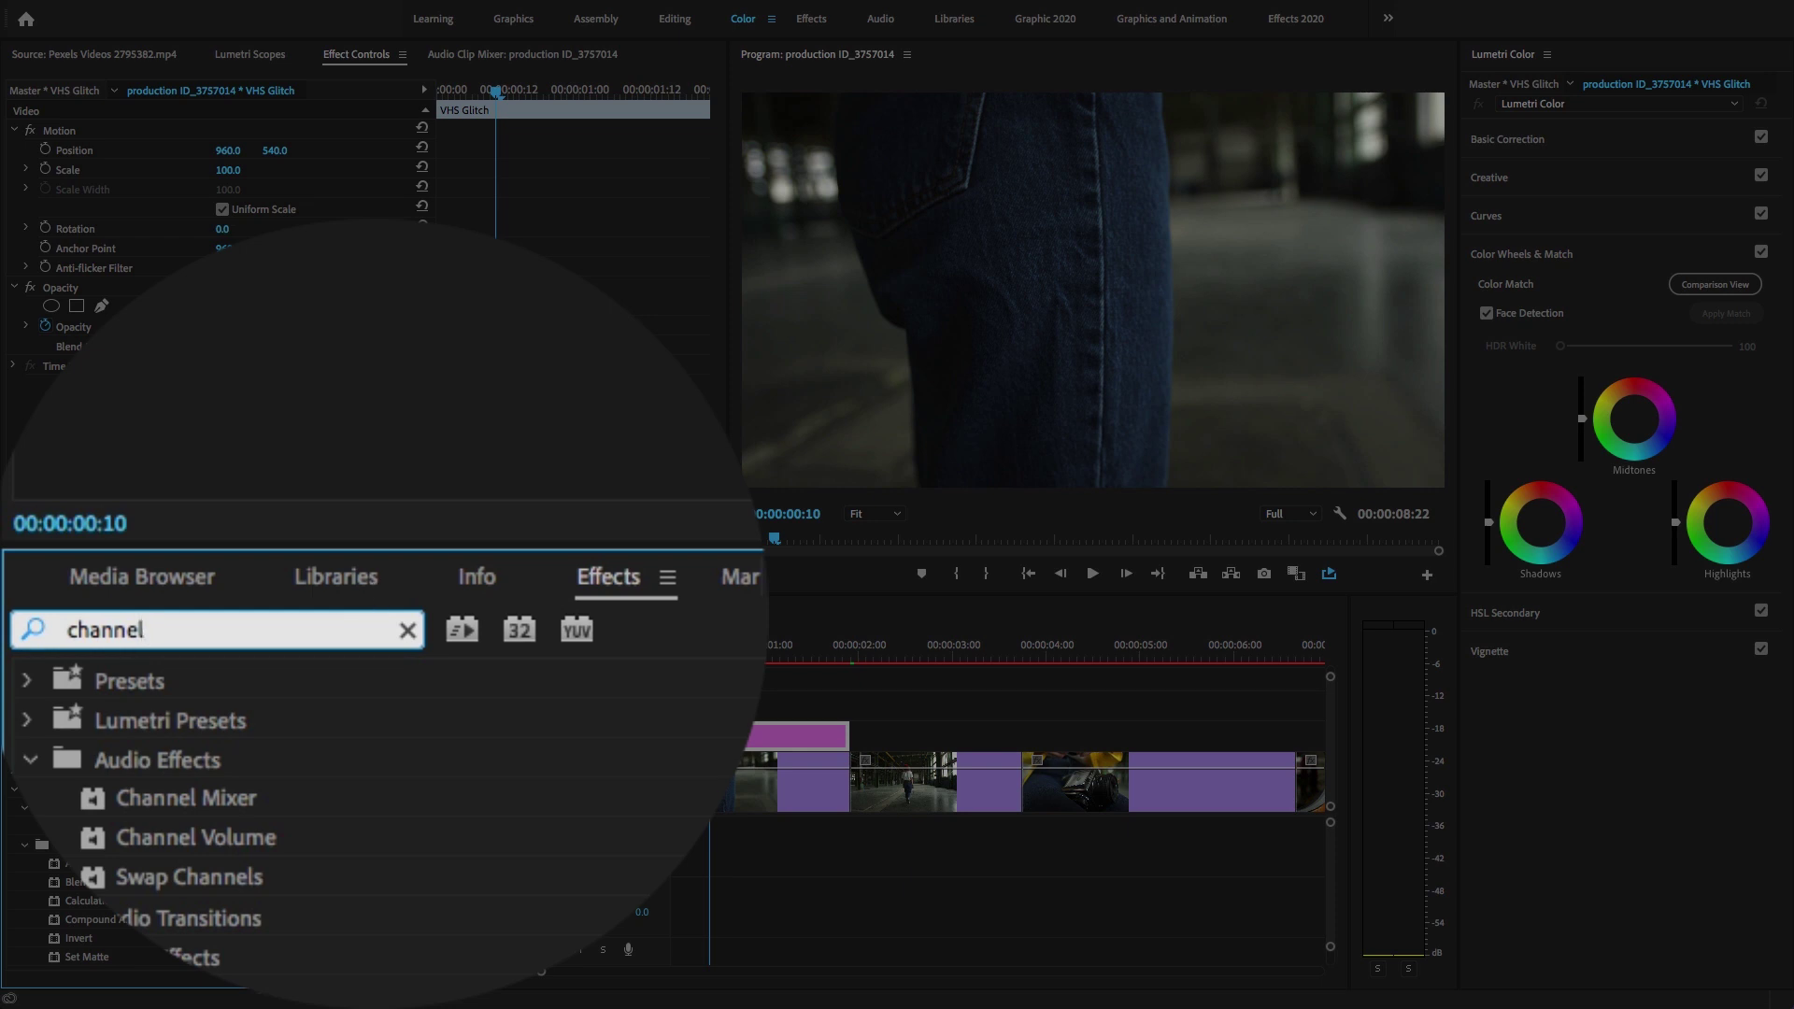
pyautogui.write('blu')
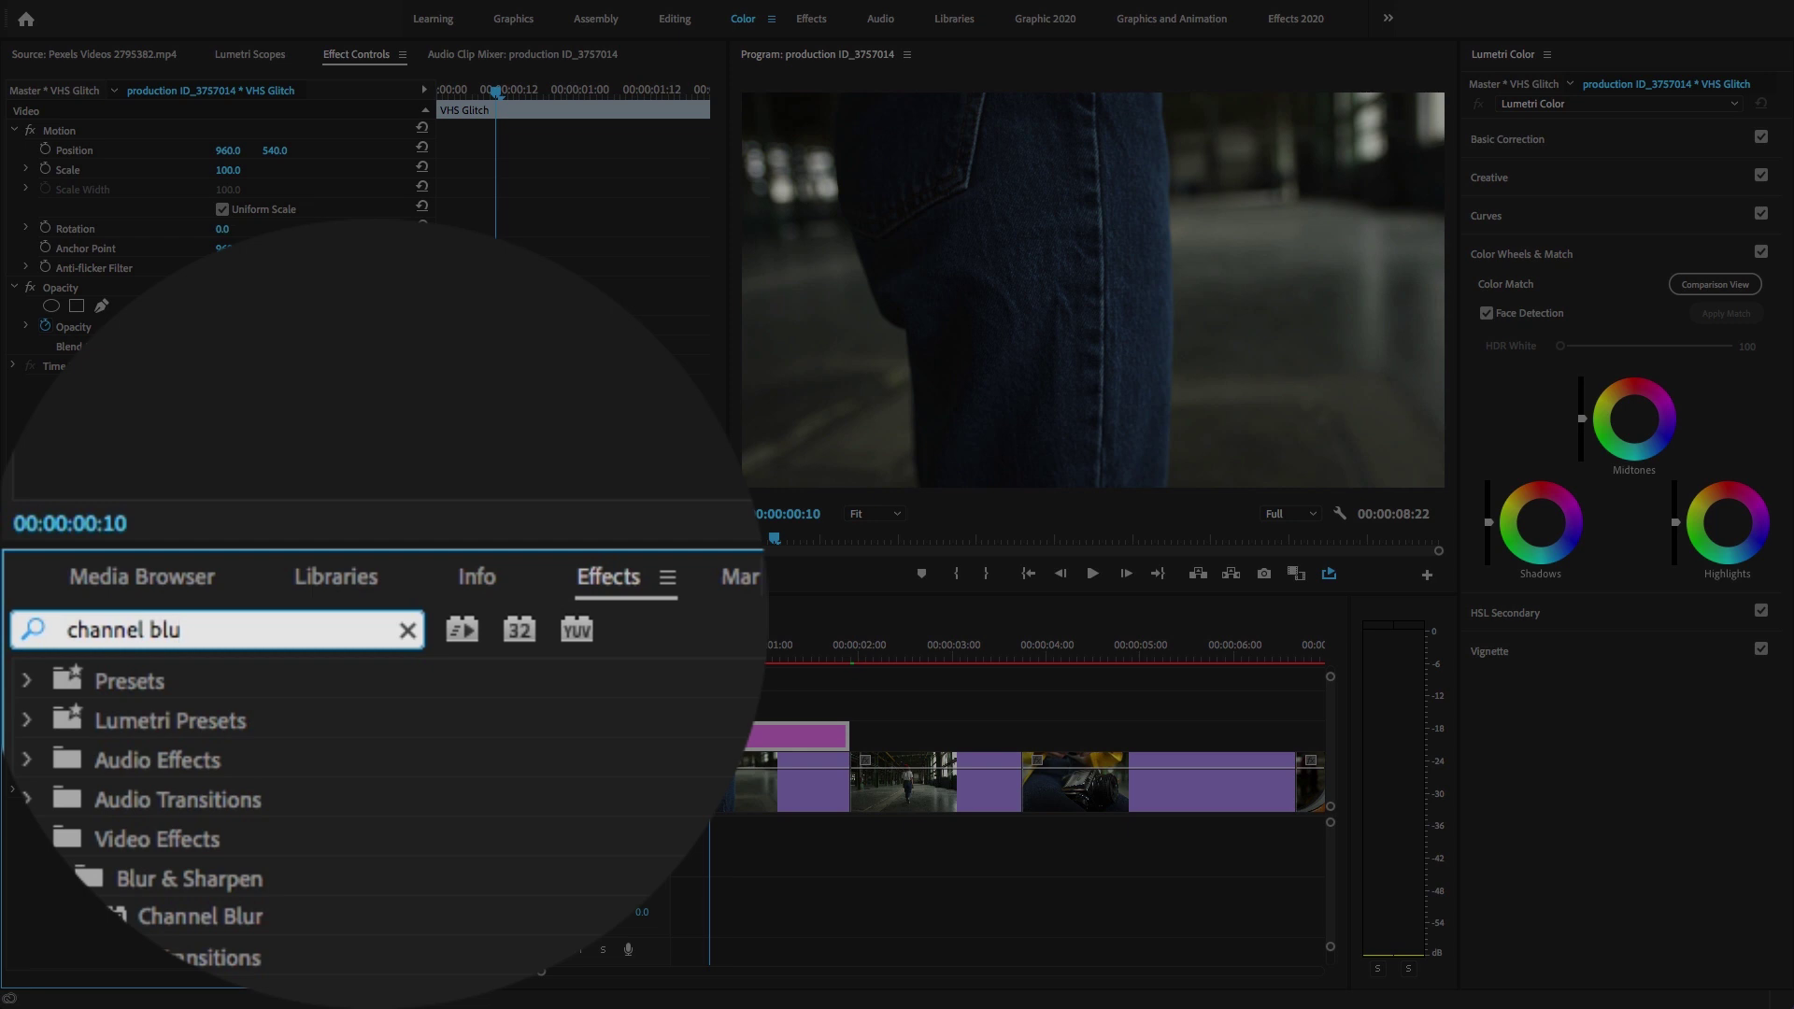
pyautogui.moveTo(204, 627)
pyautogui.mouseDown()
pyautogui.moveTo(728, 620)
pyautogui.moveTo(720, 735)
pyautogui.mouseUp()
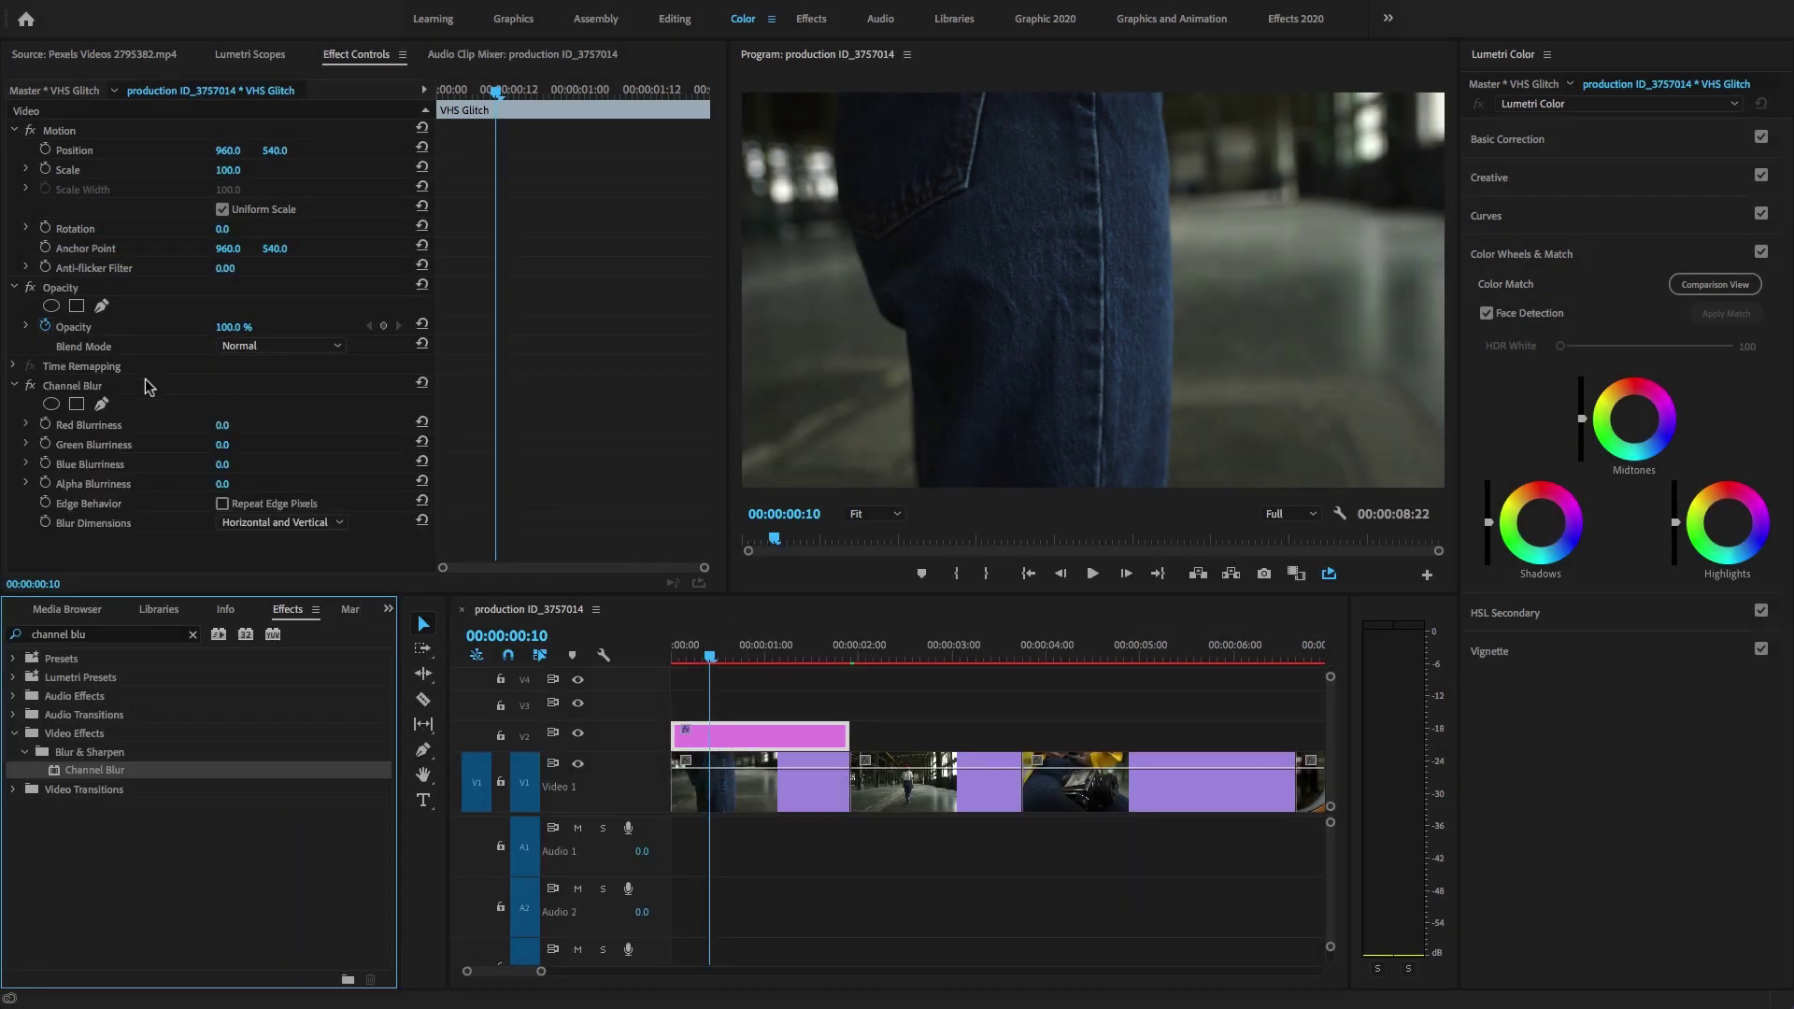
# - Set Channel Blur's Red Blurriness to 40 and Blue Blurriness to 20, and enable Repeat Edge Pixels
pyautogui.click(92, 390)
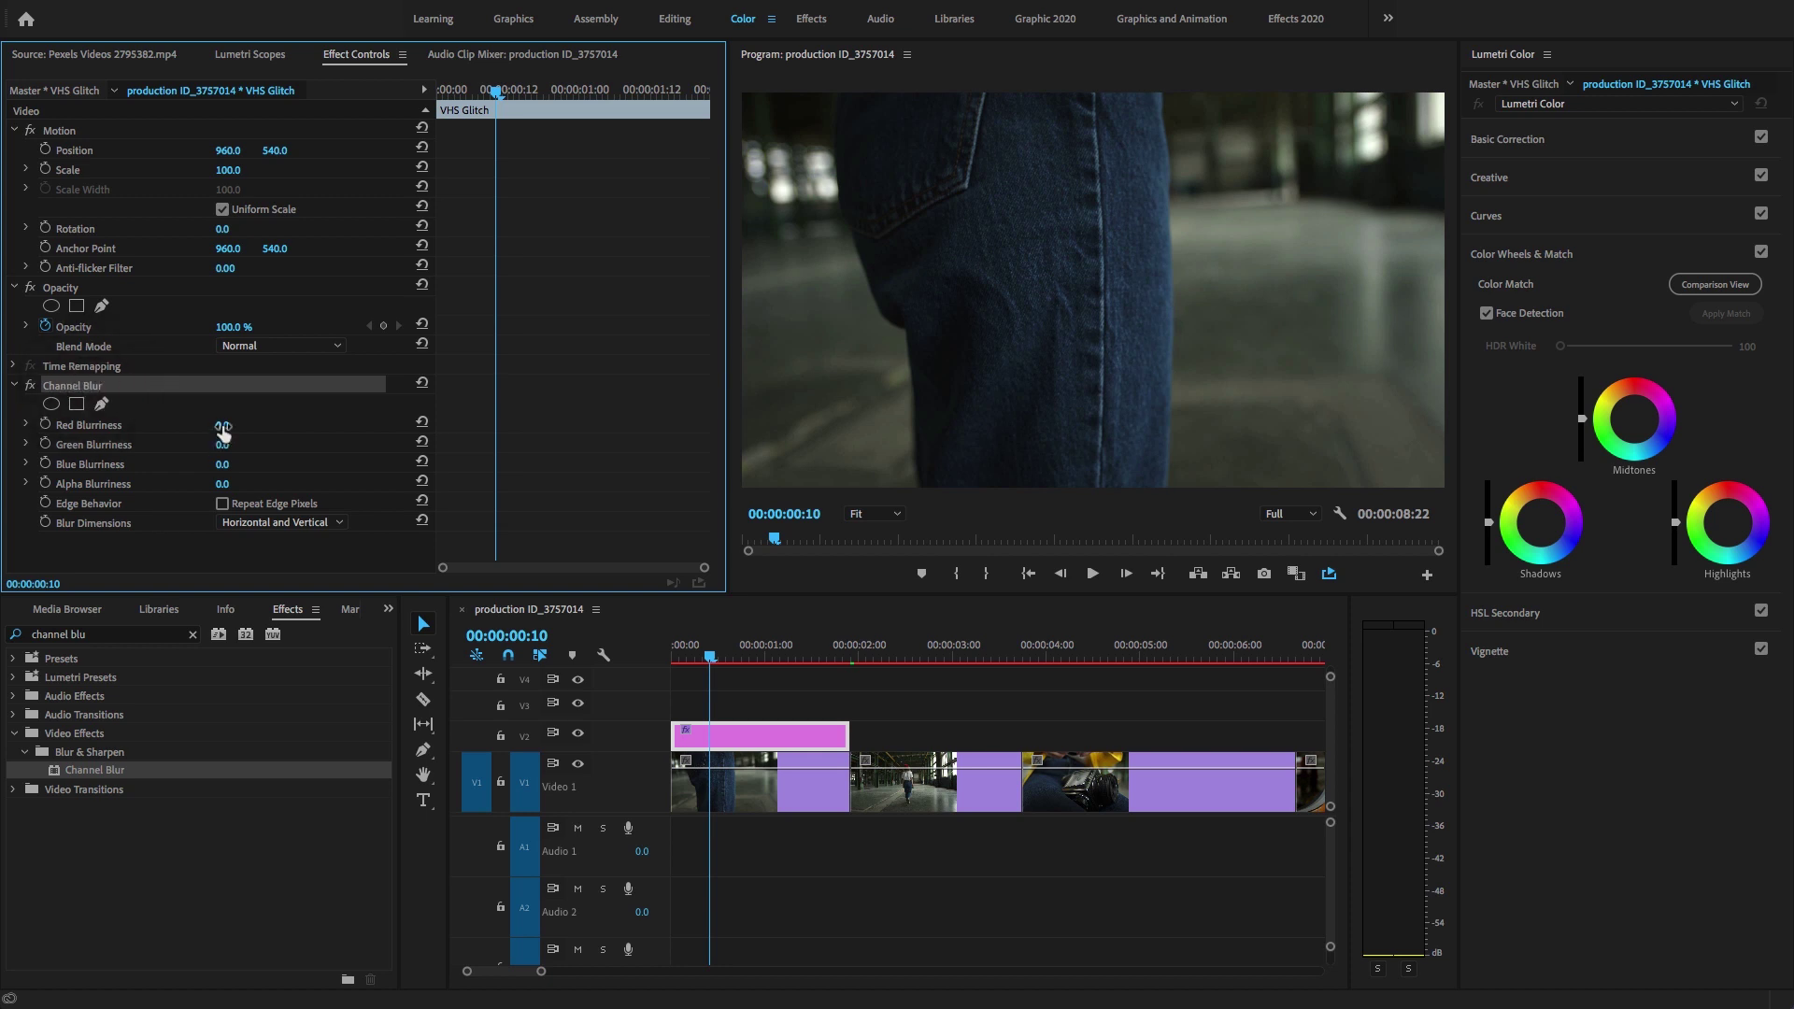
pyautogui.click(239, 422)
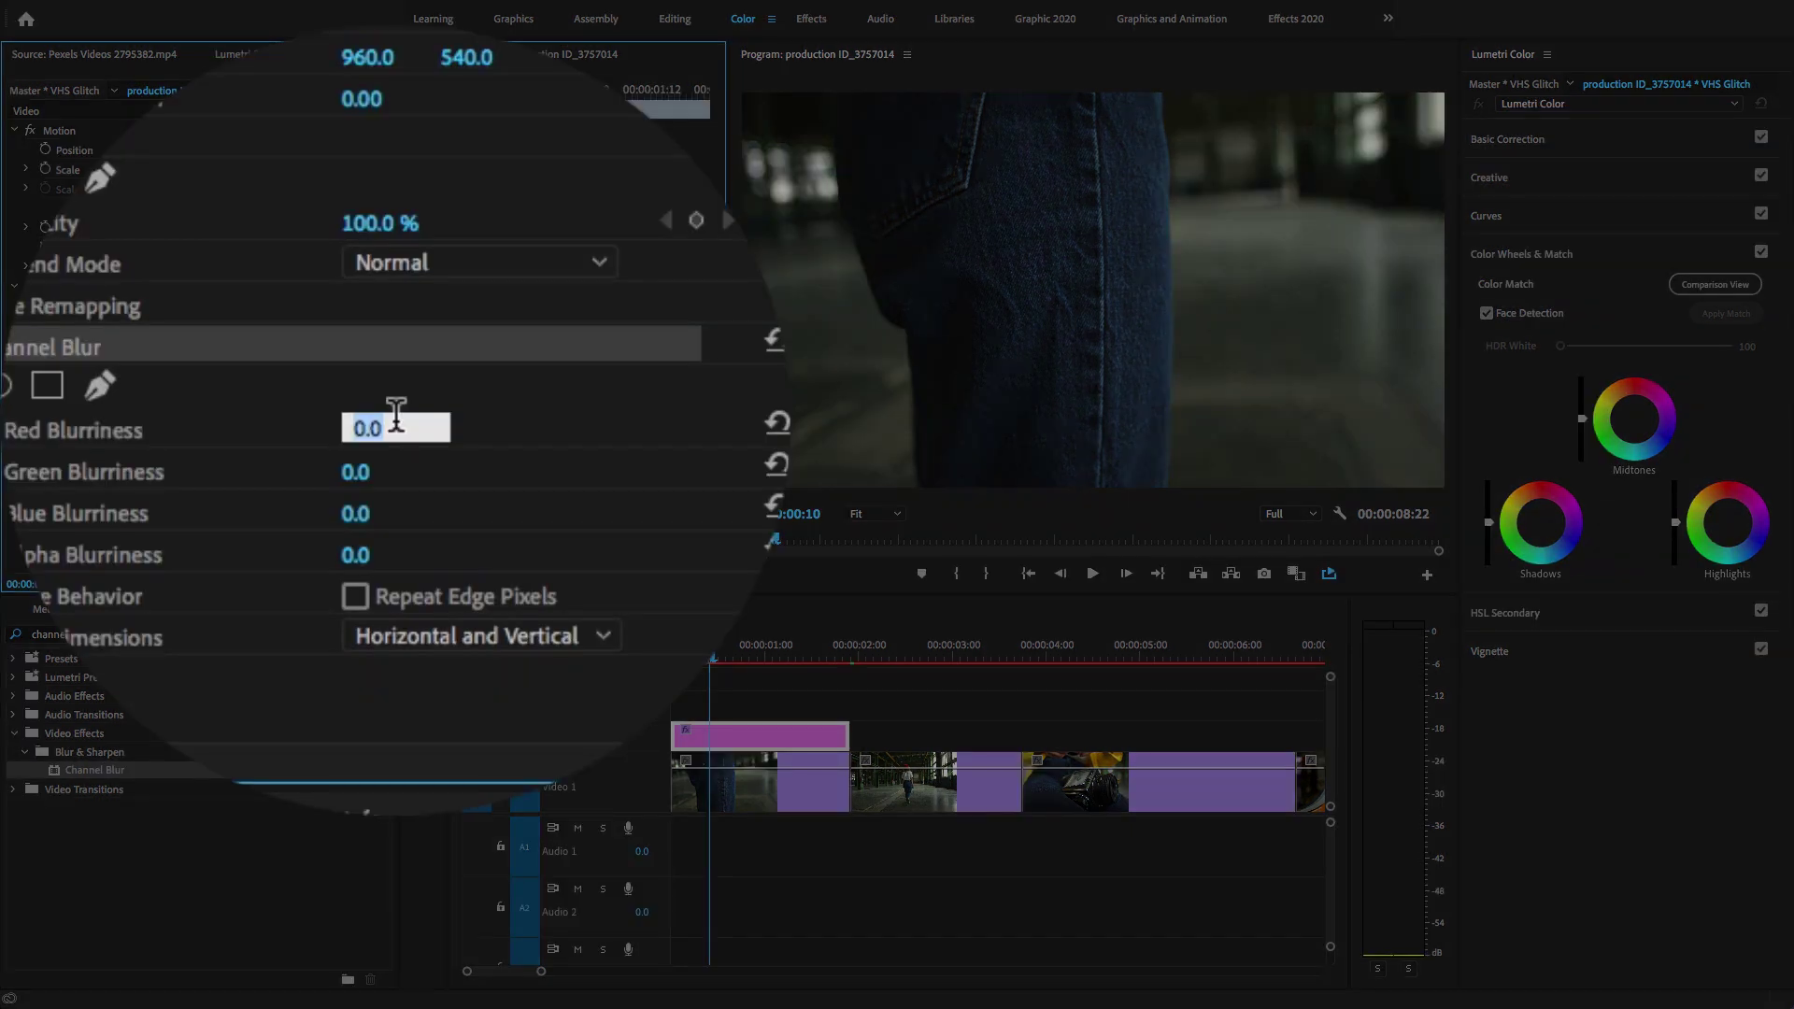
pyautogui.write('40')
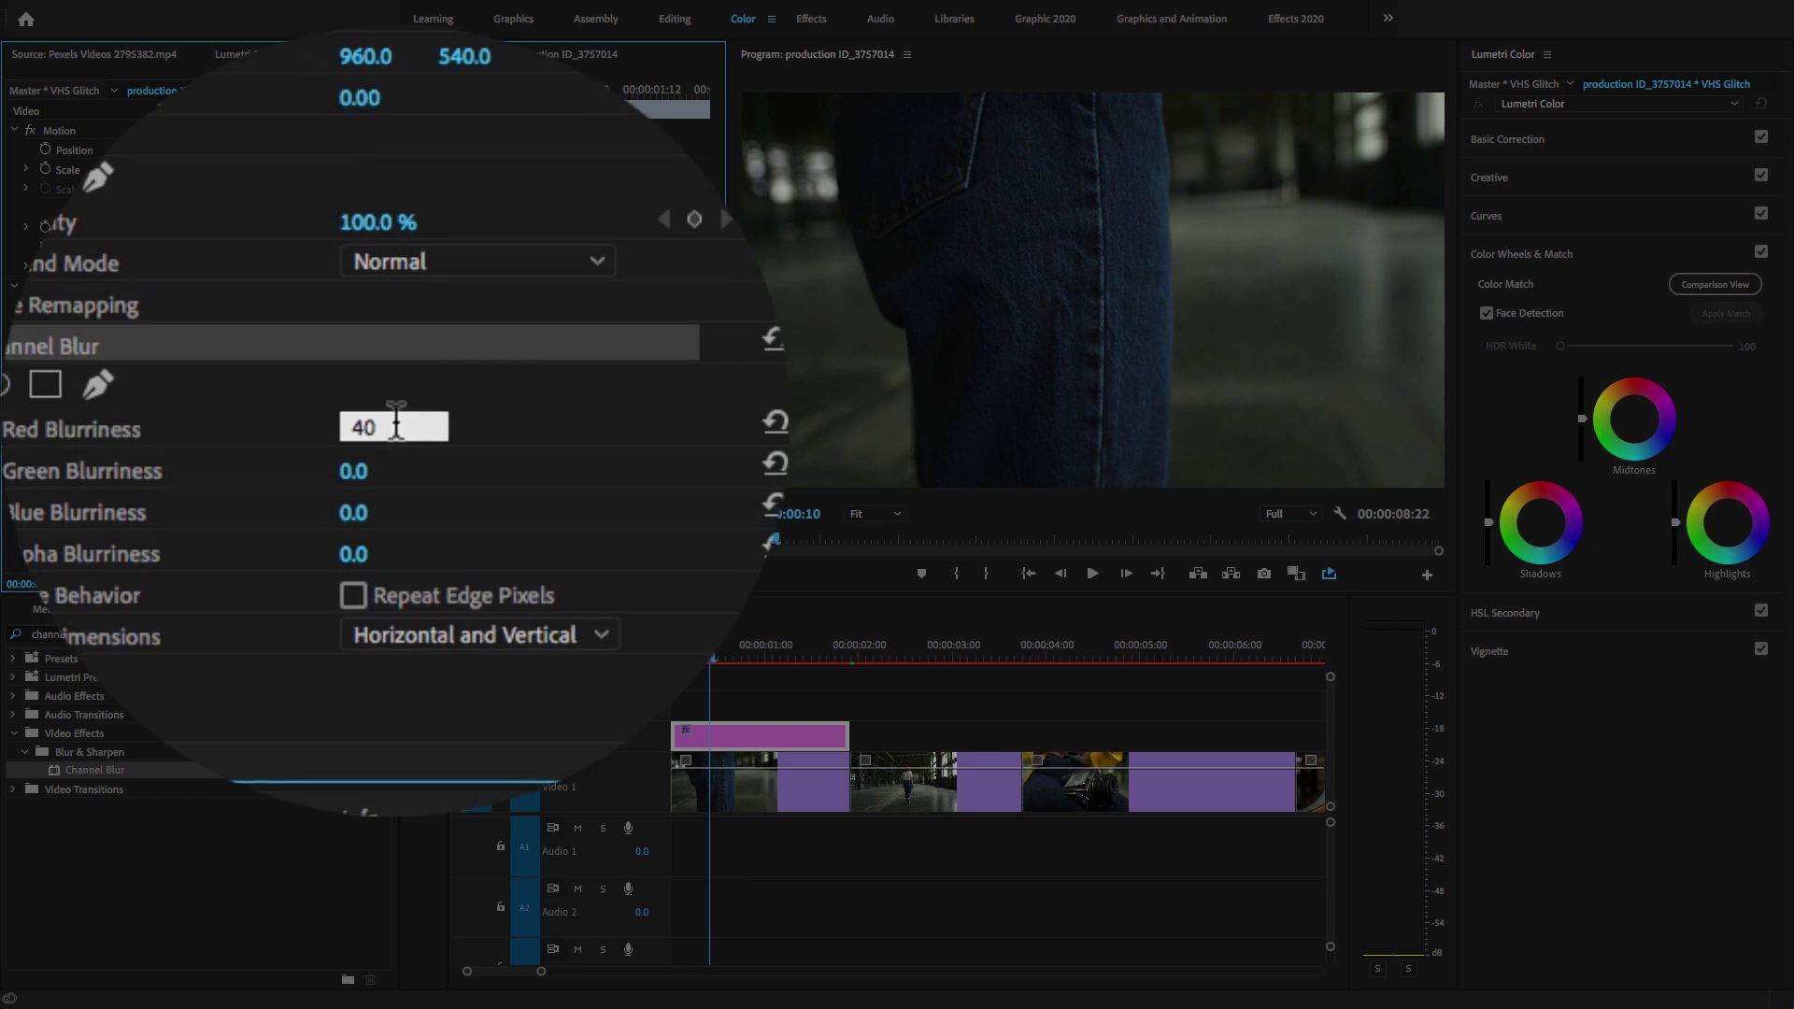
pyautogui.click(393, 467)
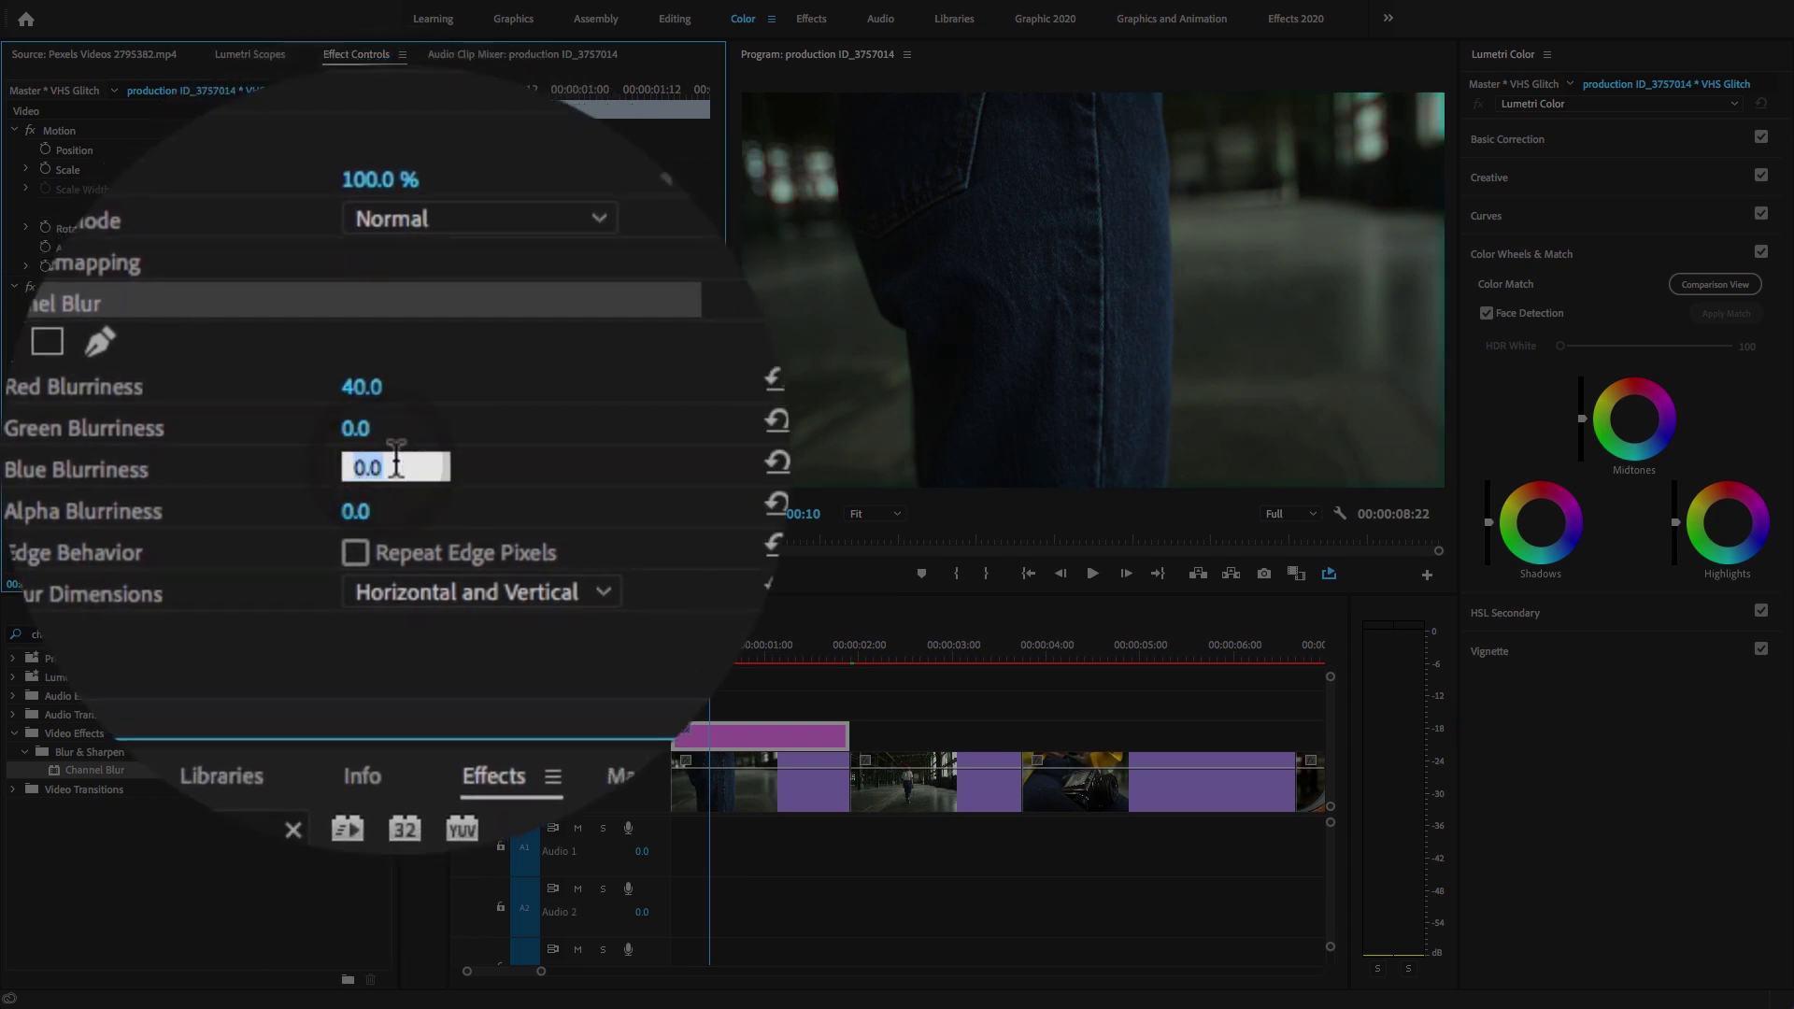
pyautogui.write('20')
pyautogui.press('Return')
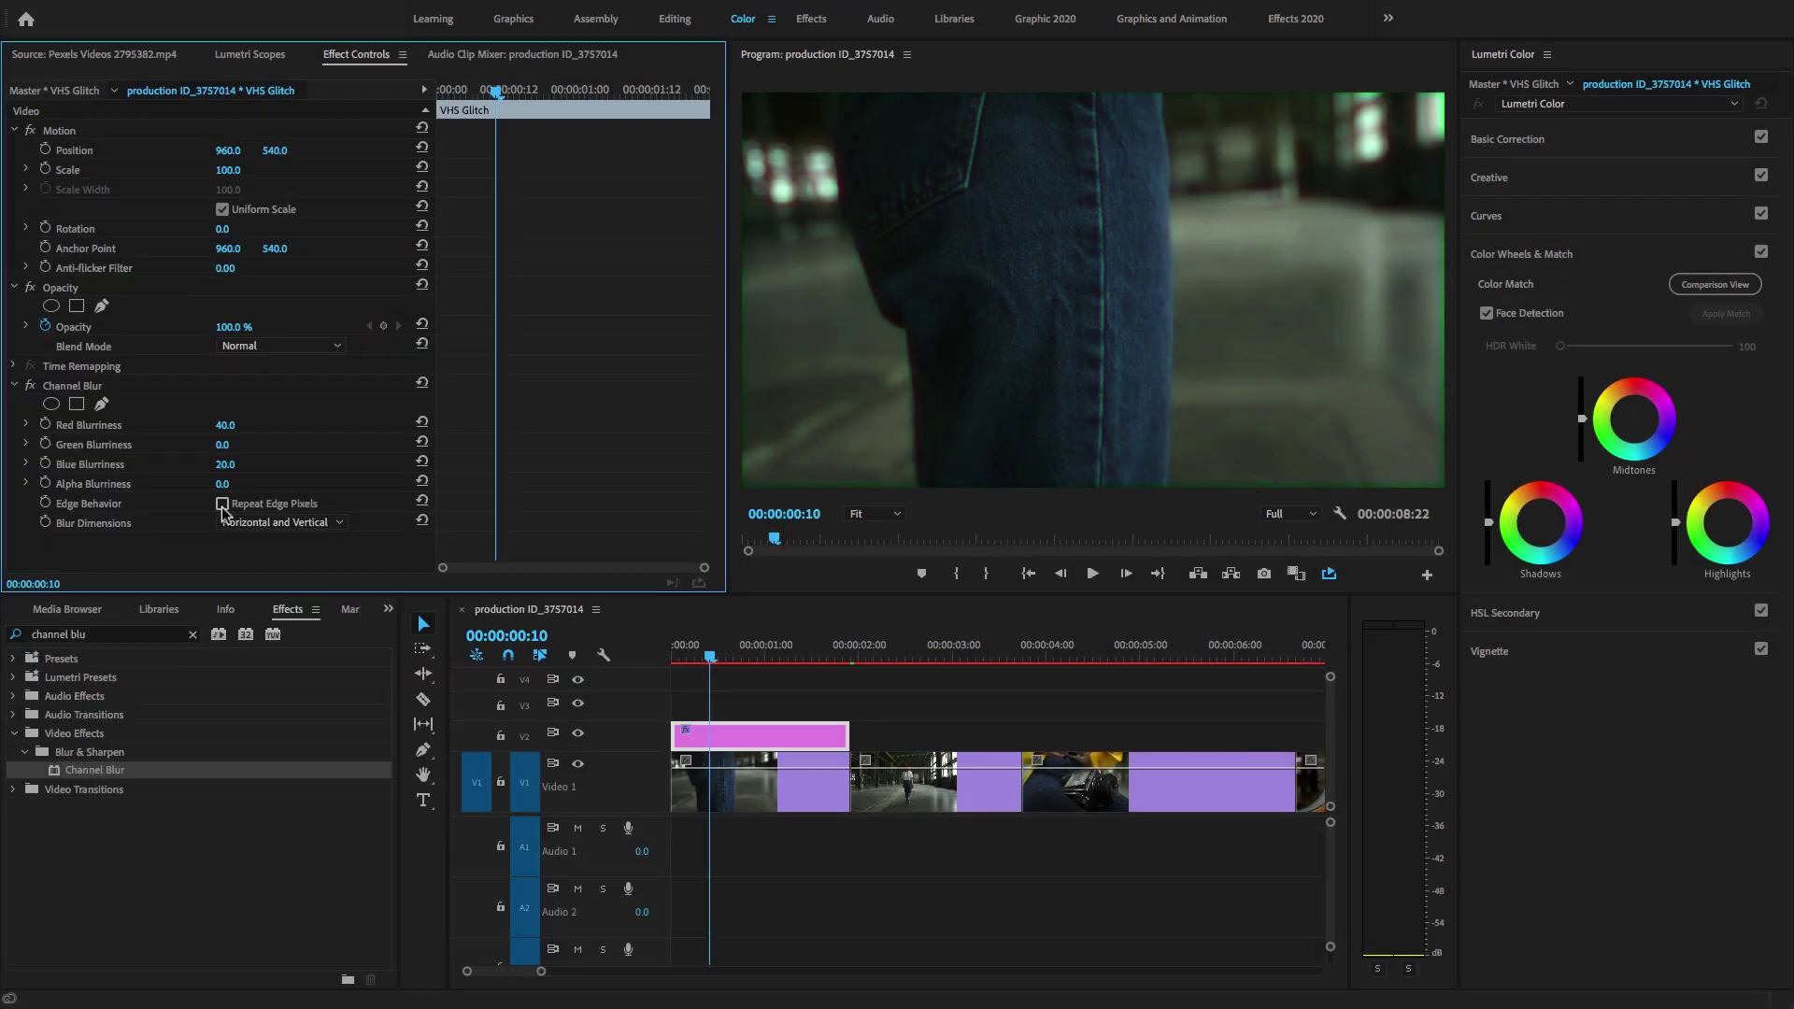
pyautogui.click(222, 503)
pyautogui.click(160, 822)
# - Search 'noise', apply Noise to the VHS Glitch layer, and set its amount to 15%
pyautogui.hotkey('shift', 'f')
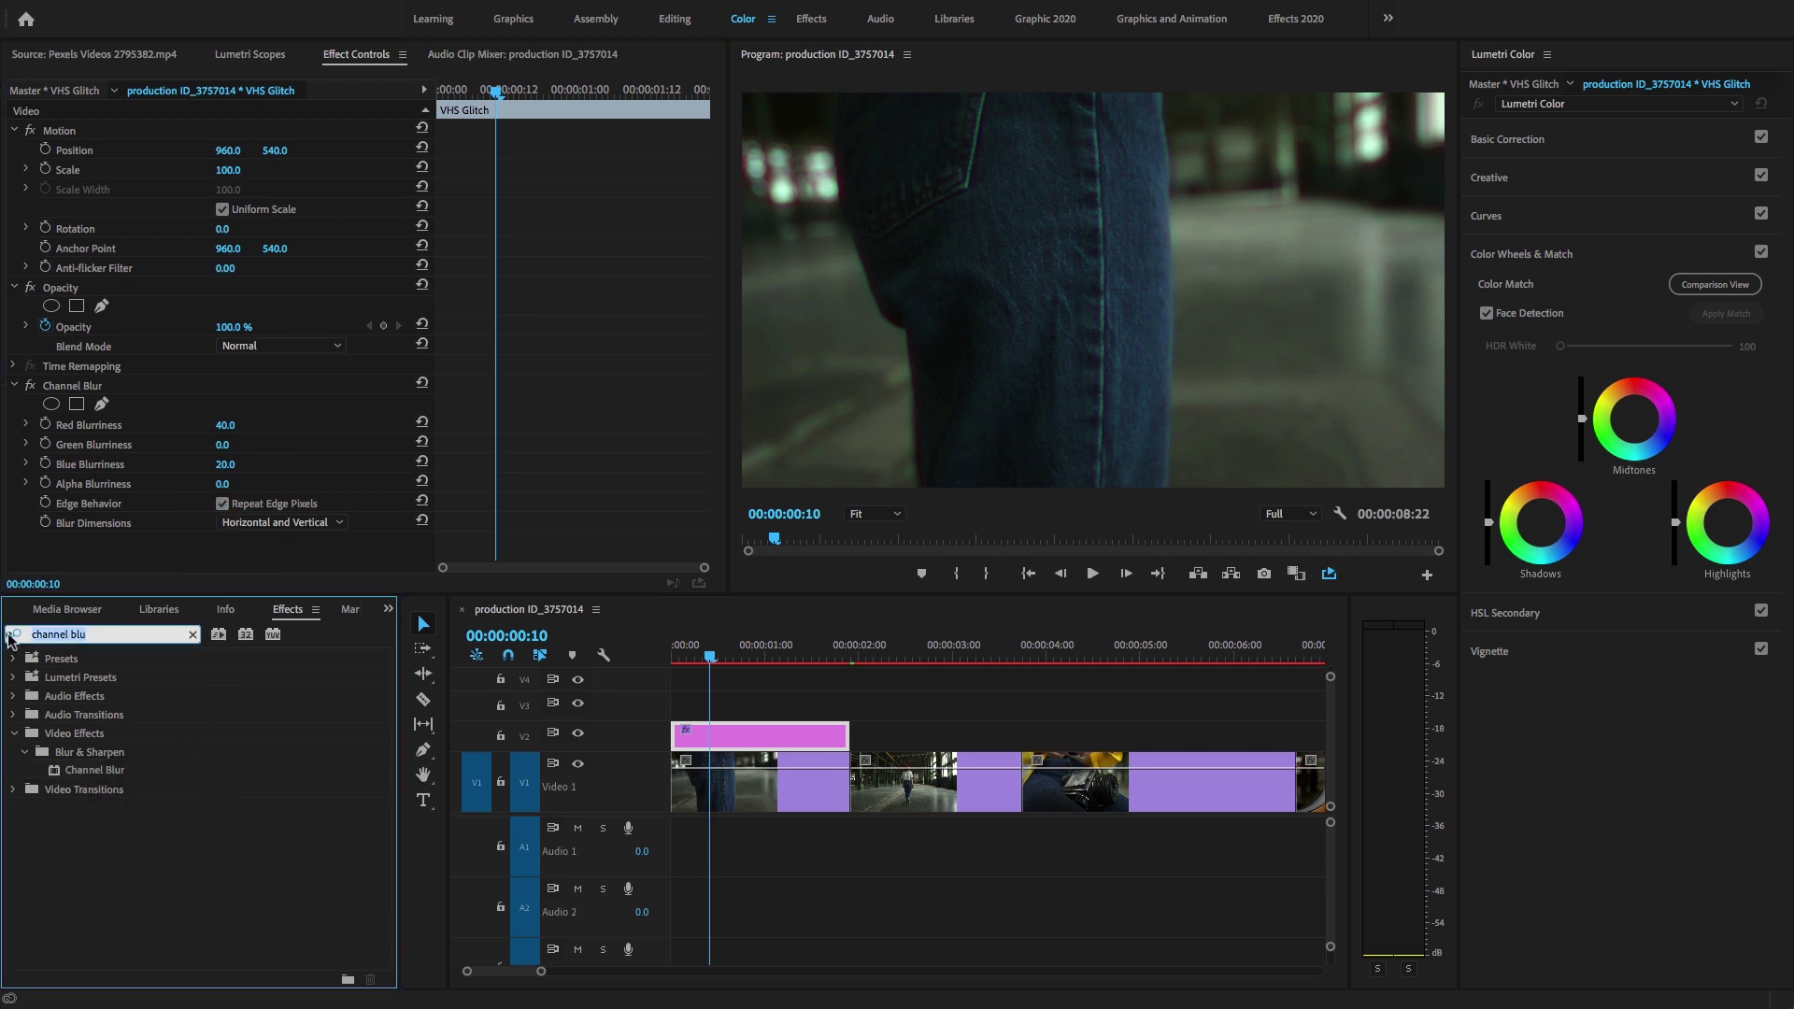
pyautogui.press('BackSpace')
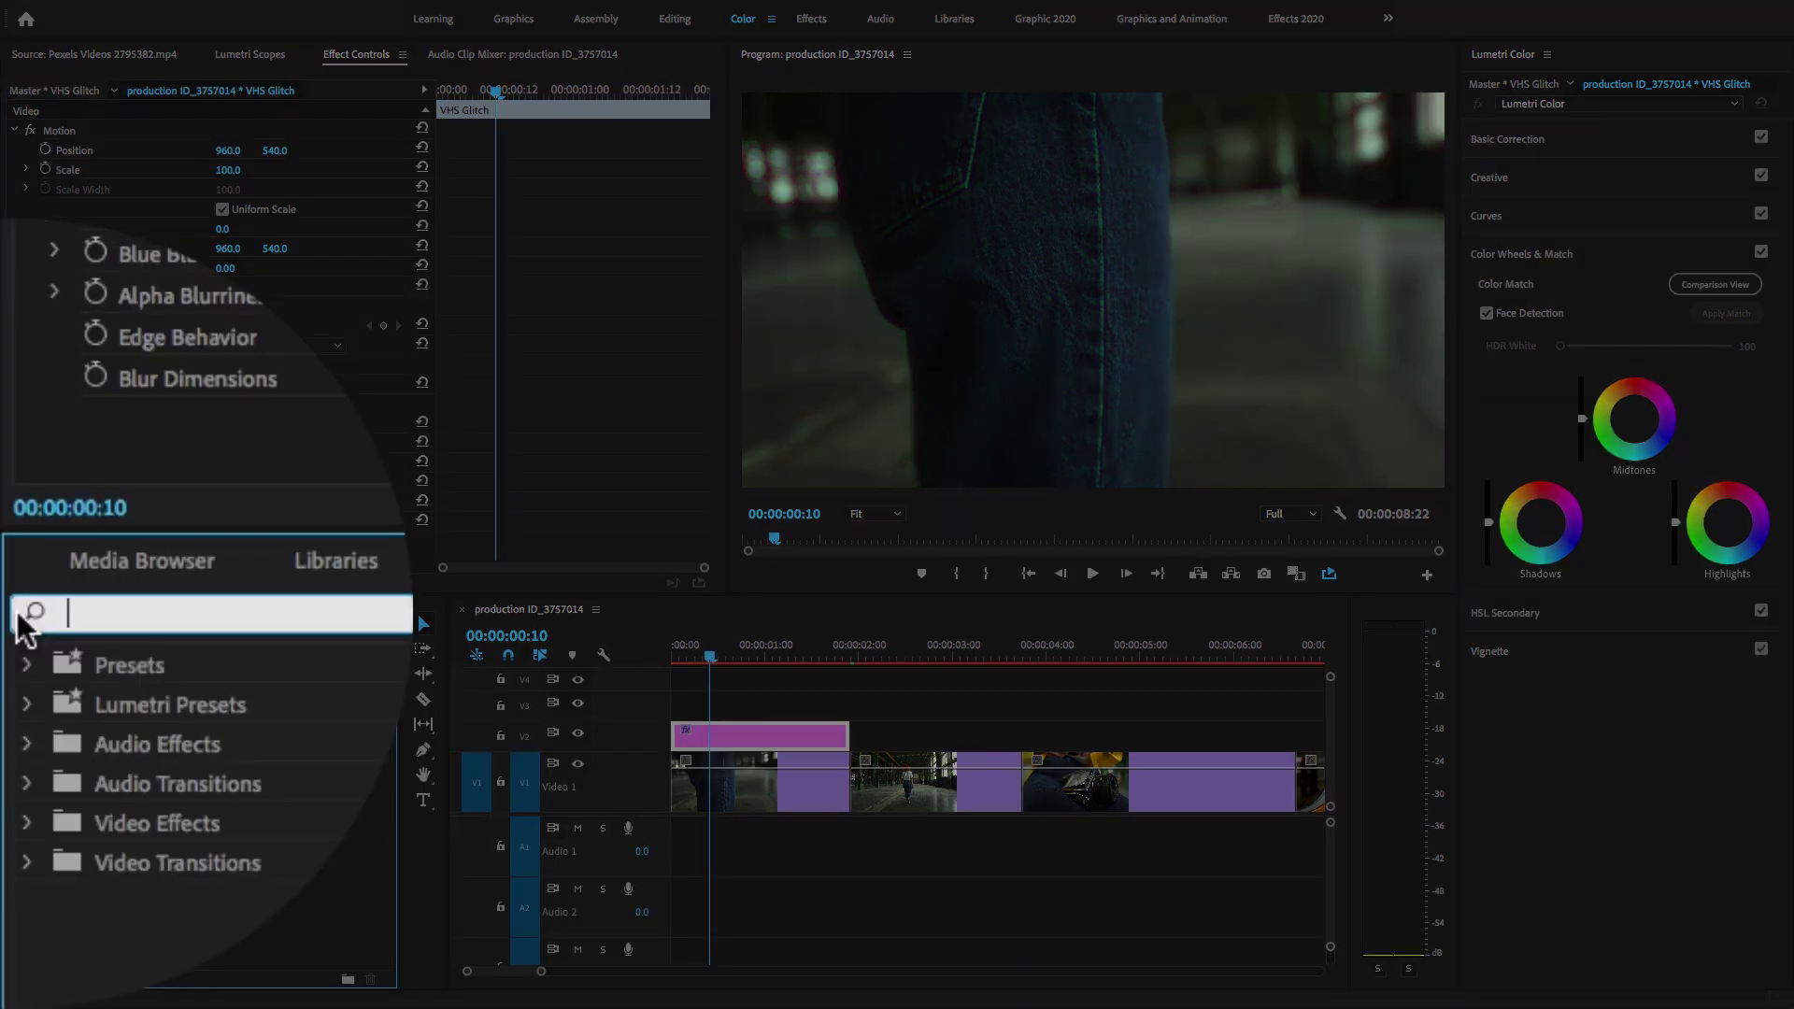
pyautogui.write('n')
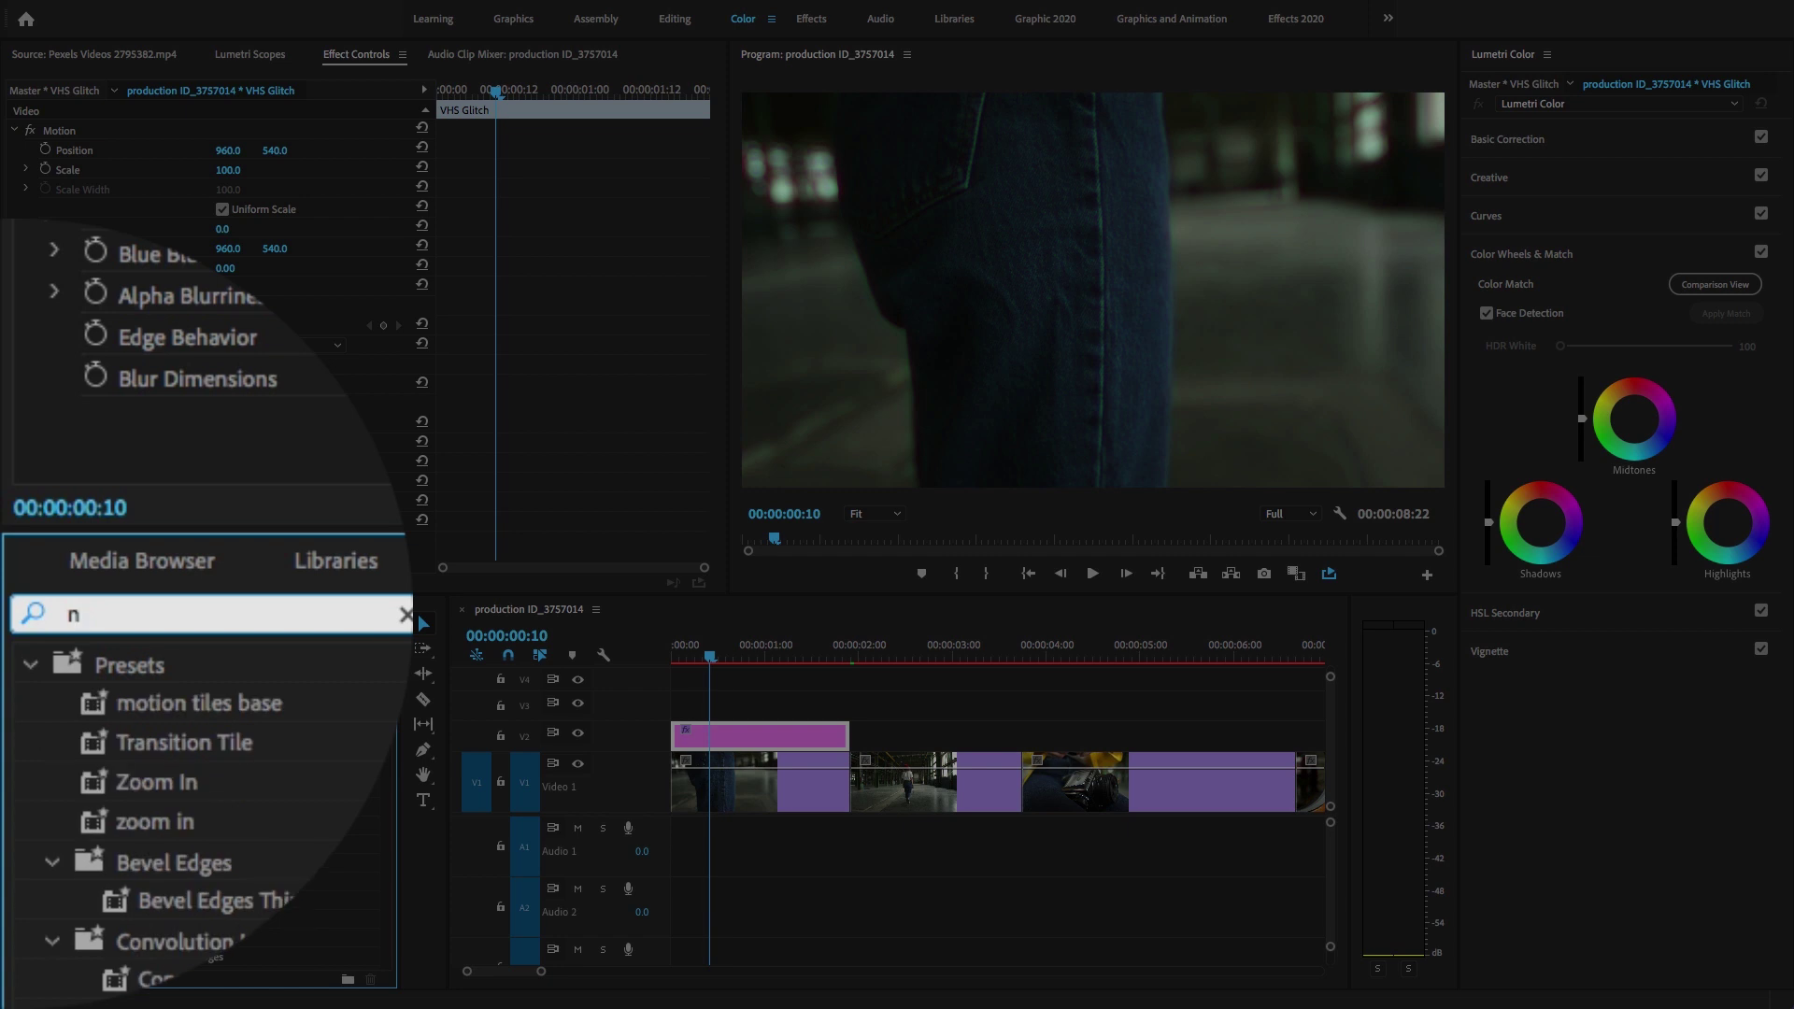
pyautogui.write('oise')
pyautogui.scroll(-3, 57, 832)
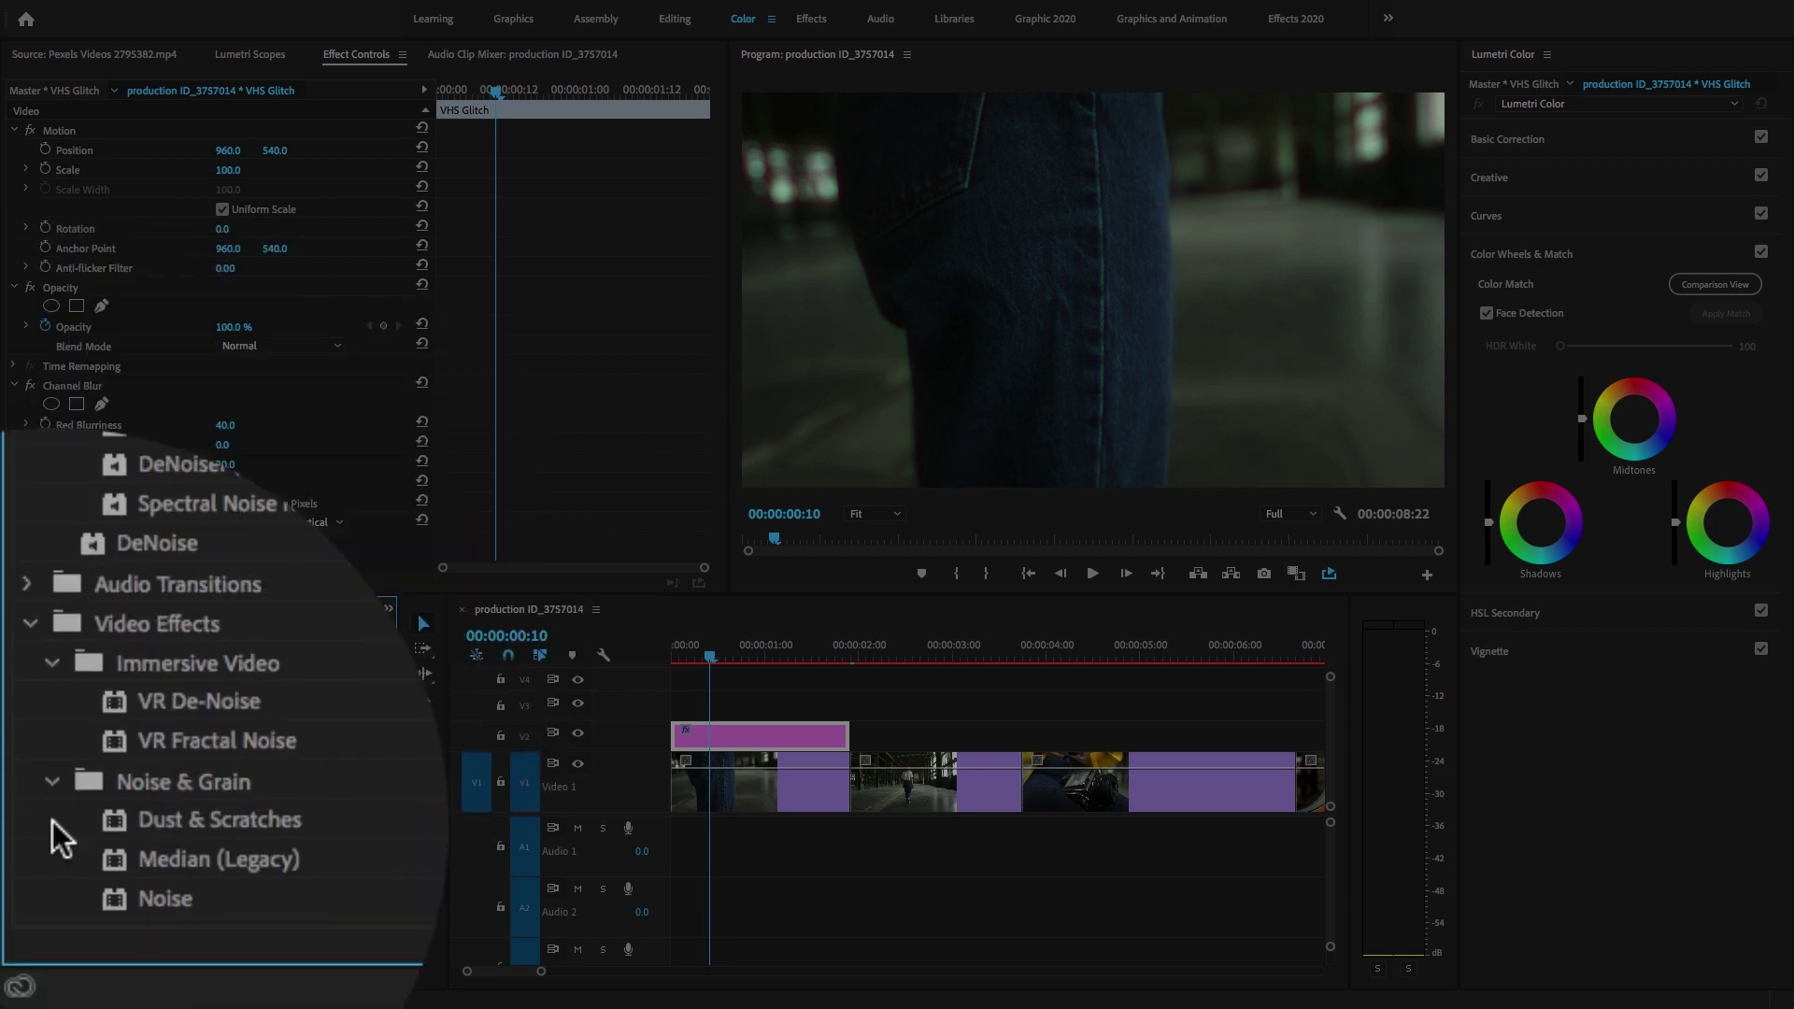
pyautogui.click(241, 904)
pyautogui.moveTo(113, 953); pyautogui.dragTo(697, 736)
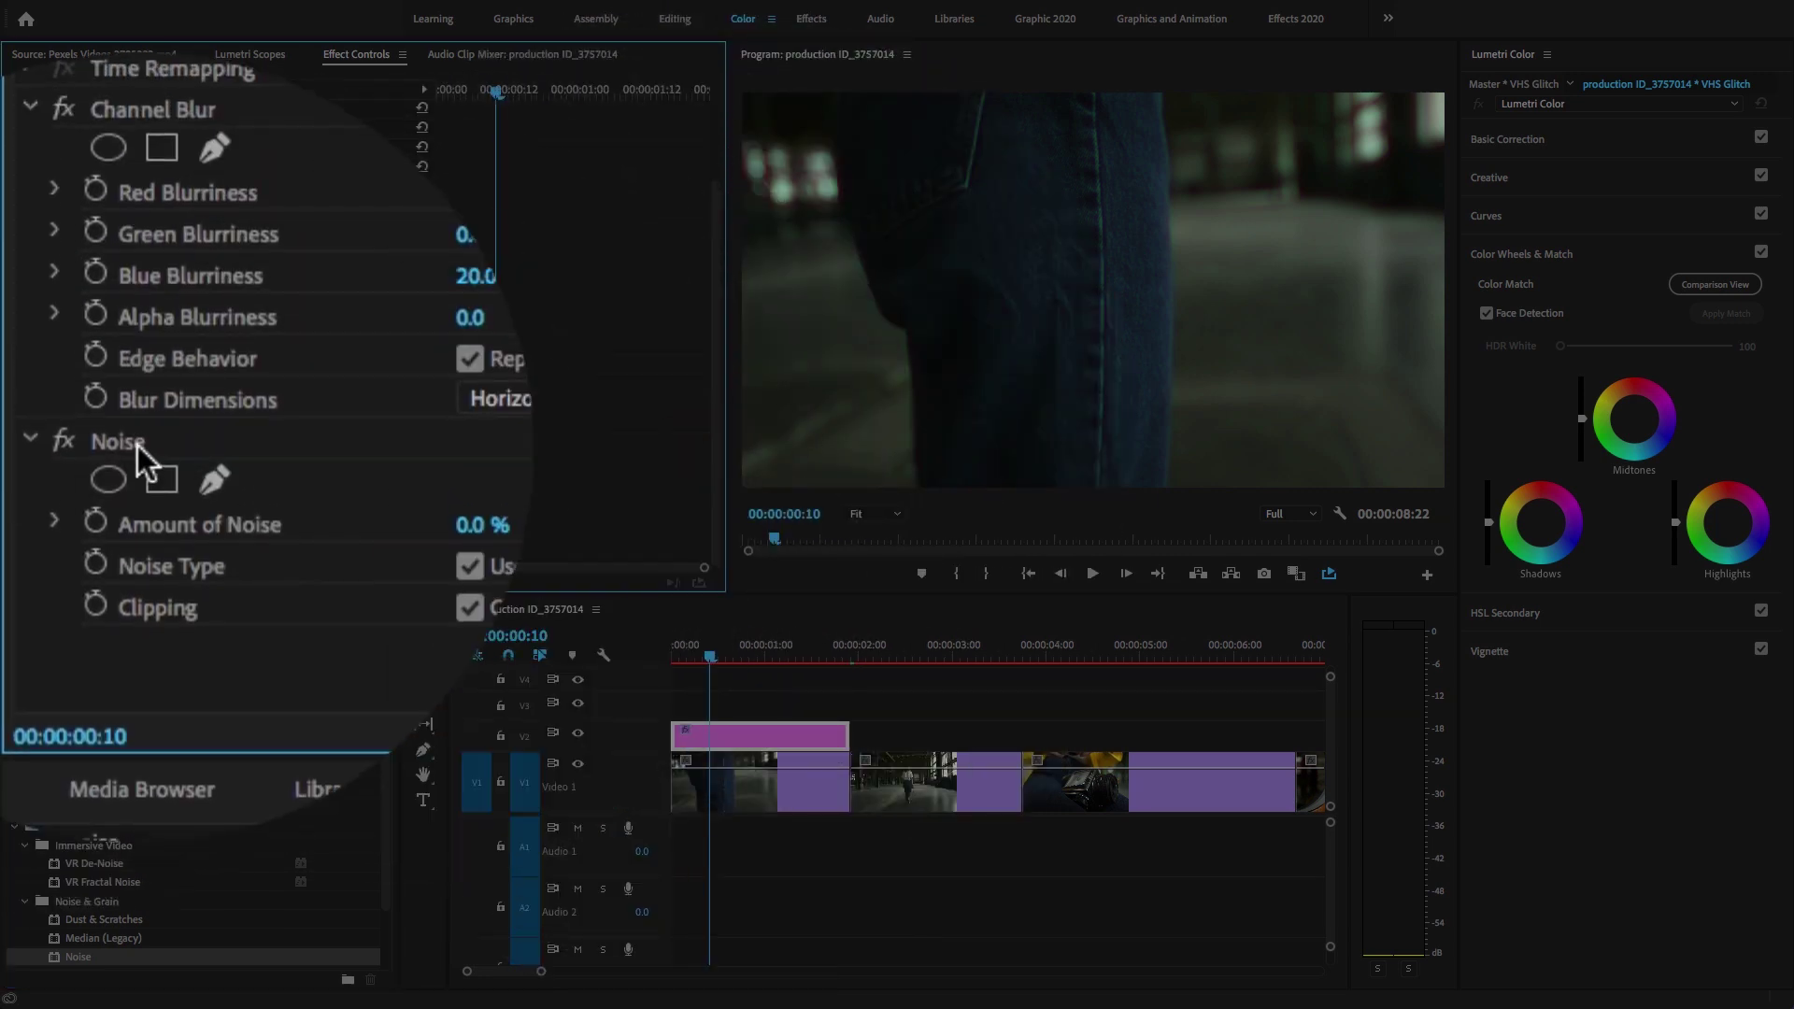
pyautogui.click(136, 445)
pyautogui.click(392, 483)
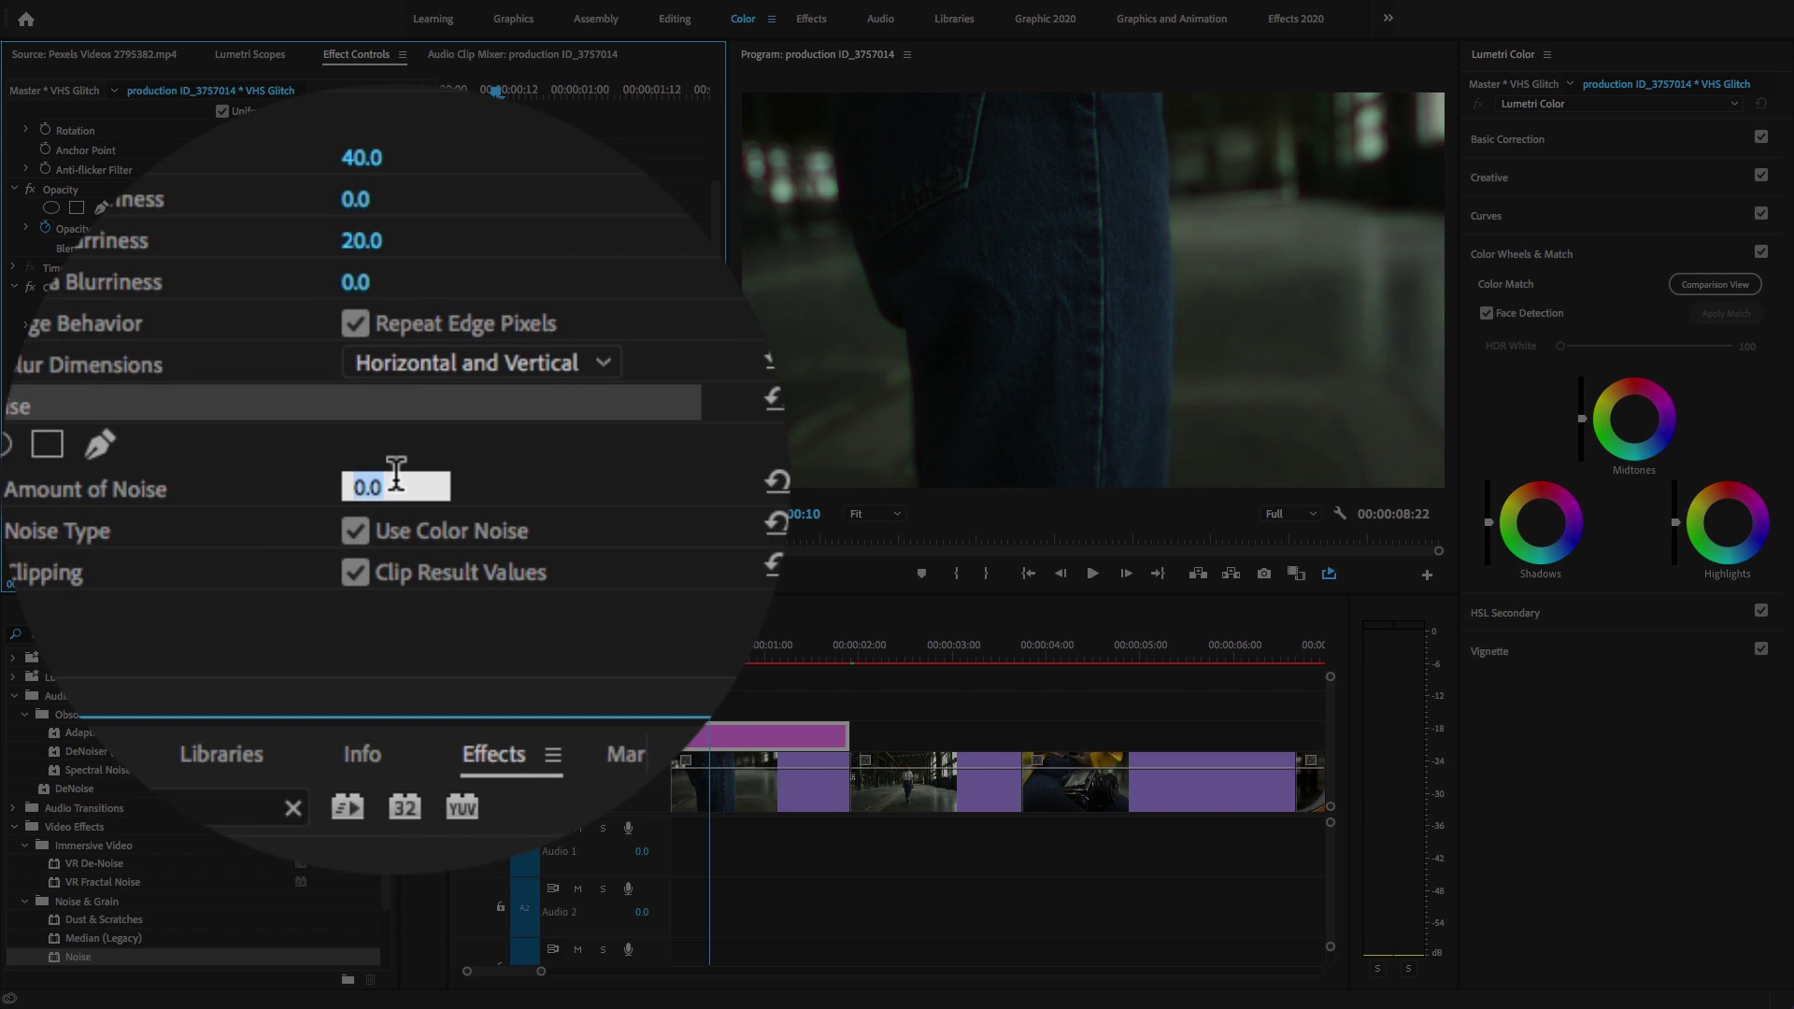
pyautogui.write('15')
pyautogui.press('Return')
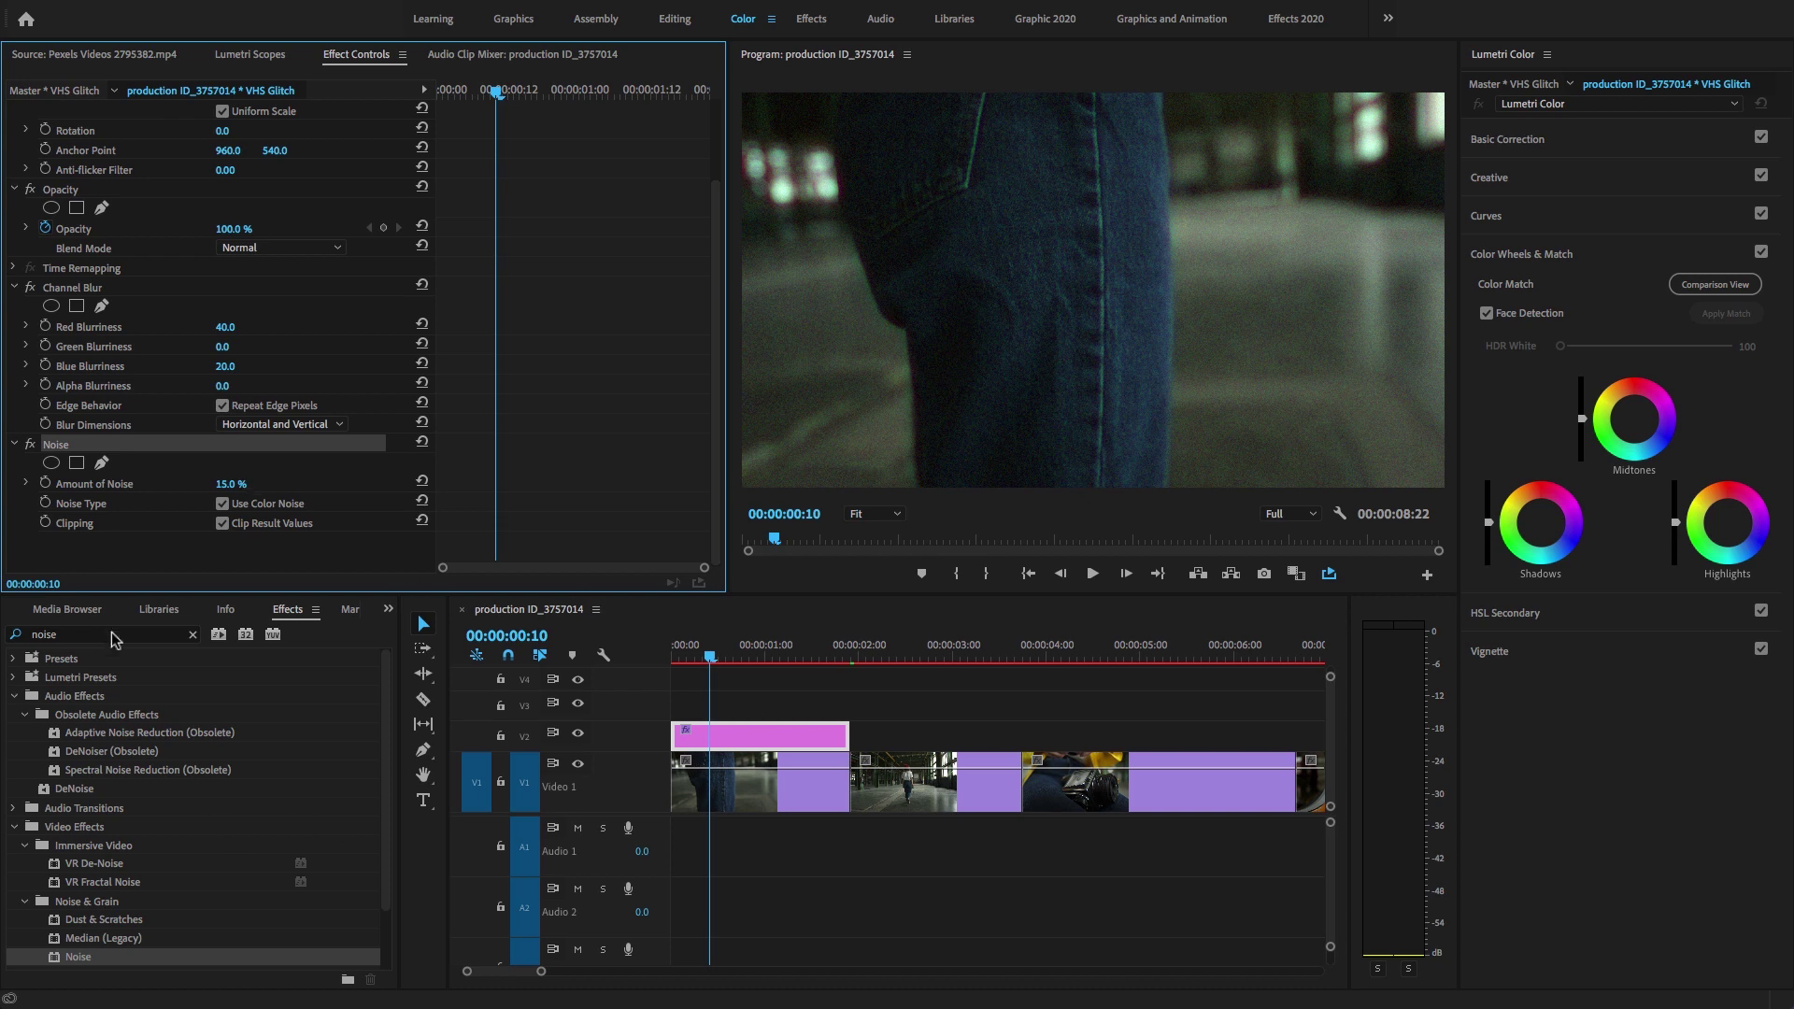
# - Search for Wave Warp and apply it to the VHS Glitch adjustment layer
pyautogui.click(192, 634)
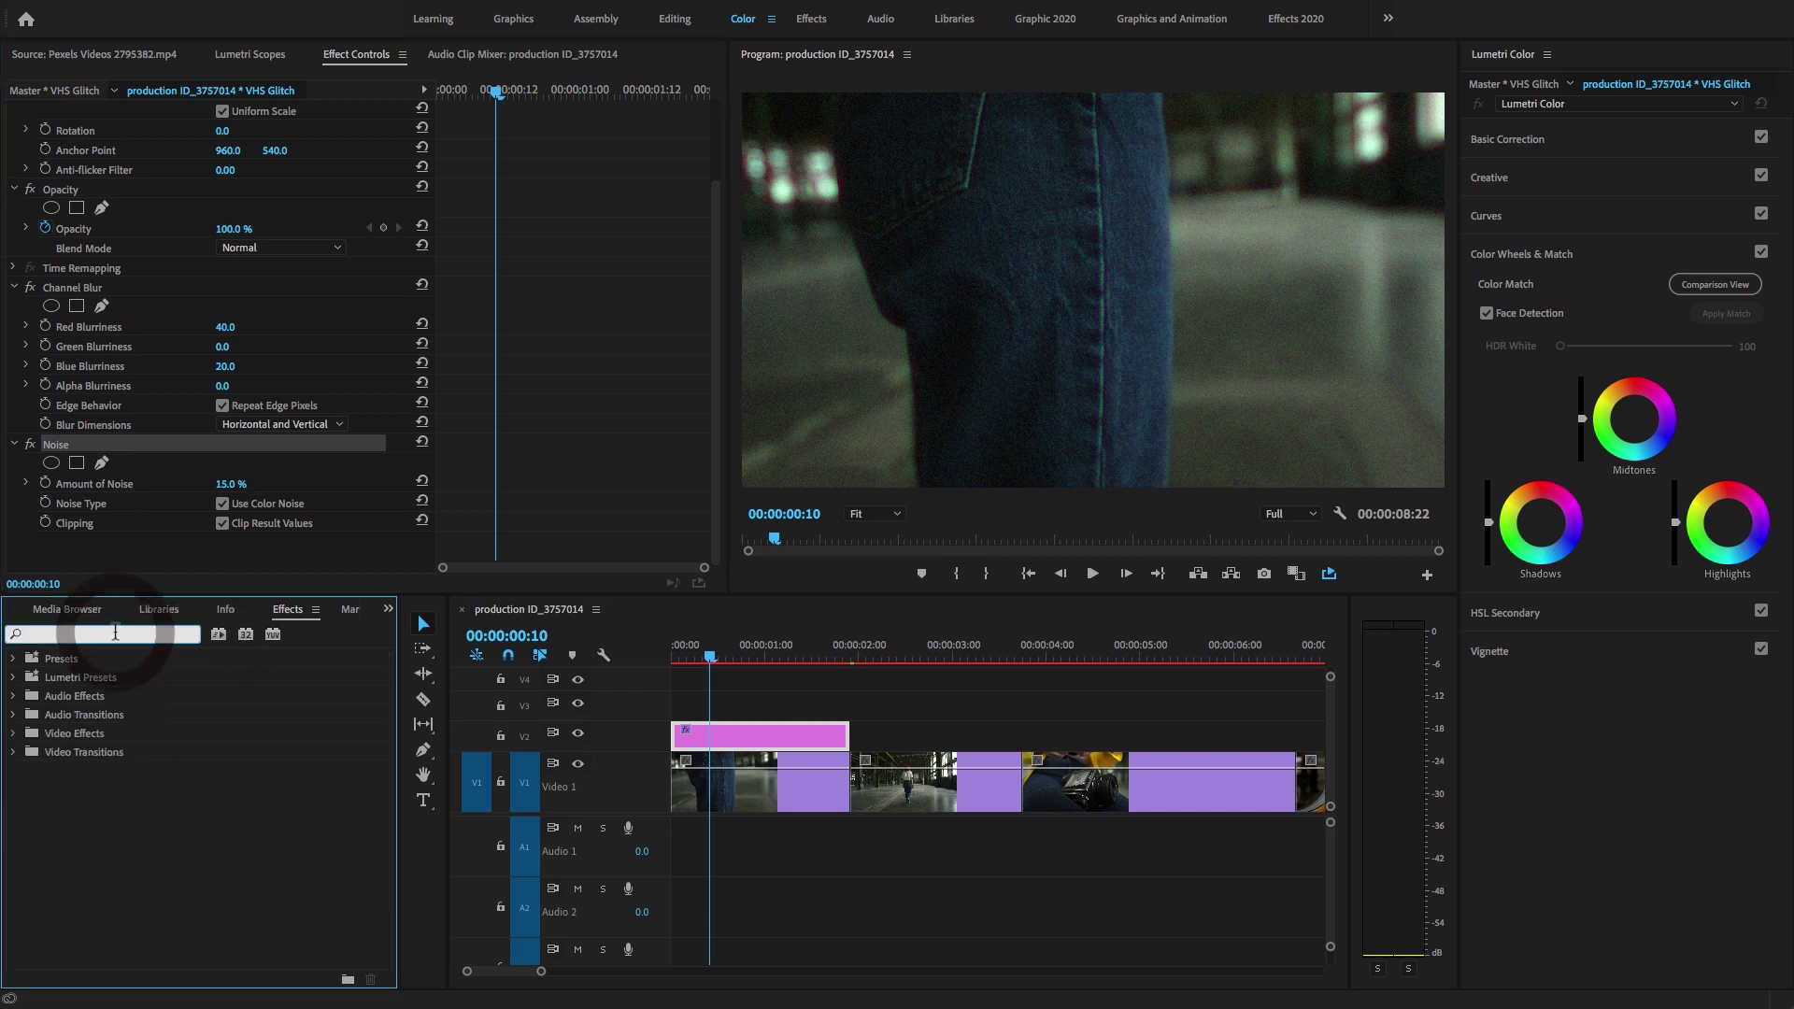
pyautogui.write('wave wa')
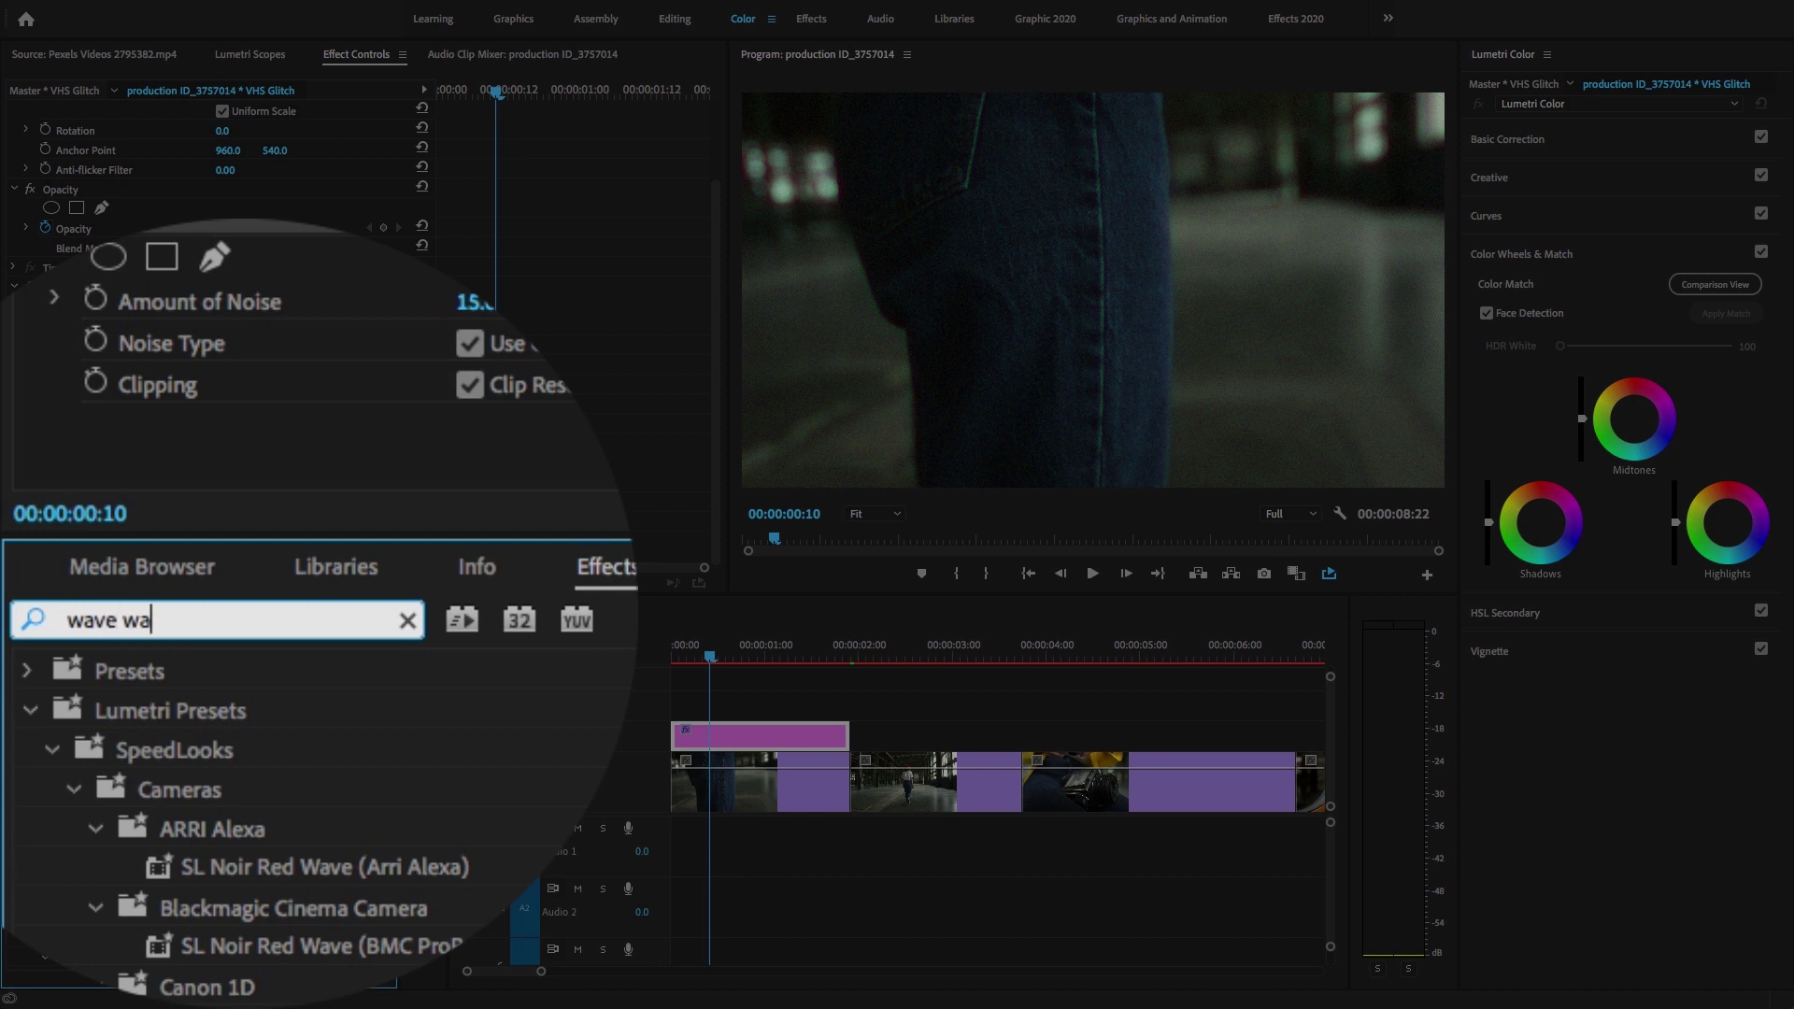
pyautogui.write('rp')
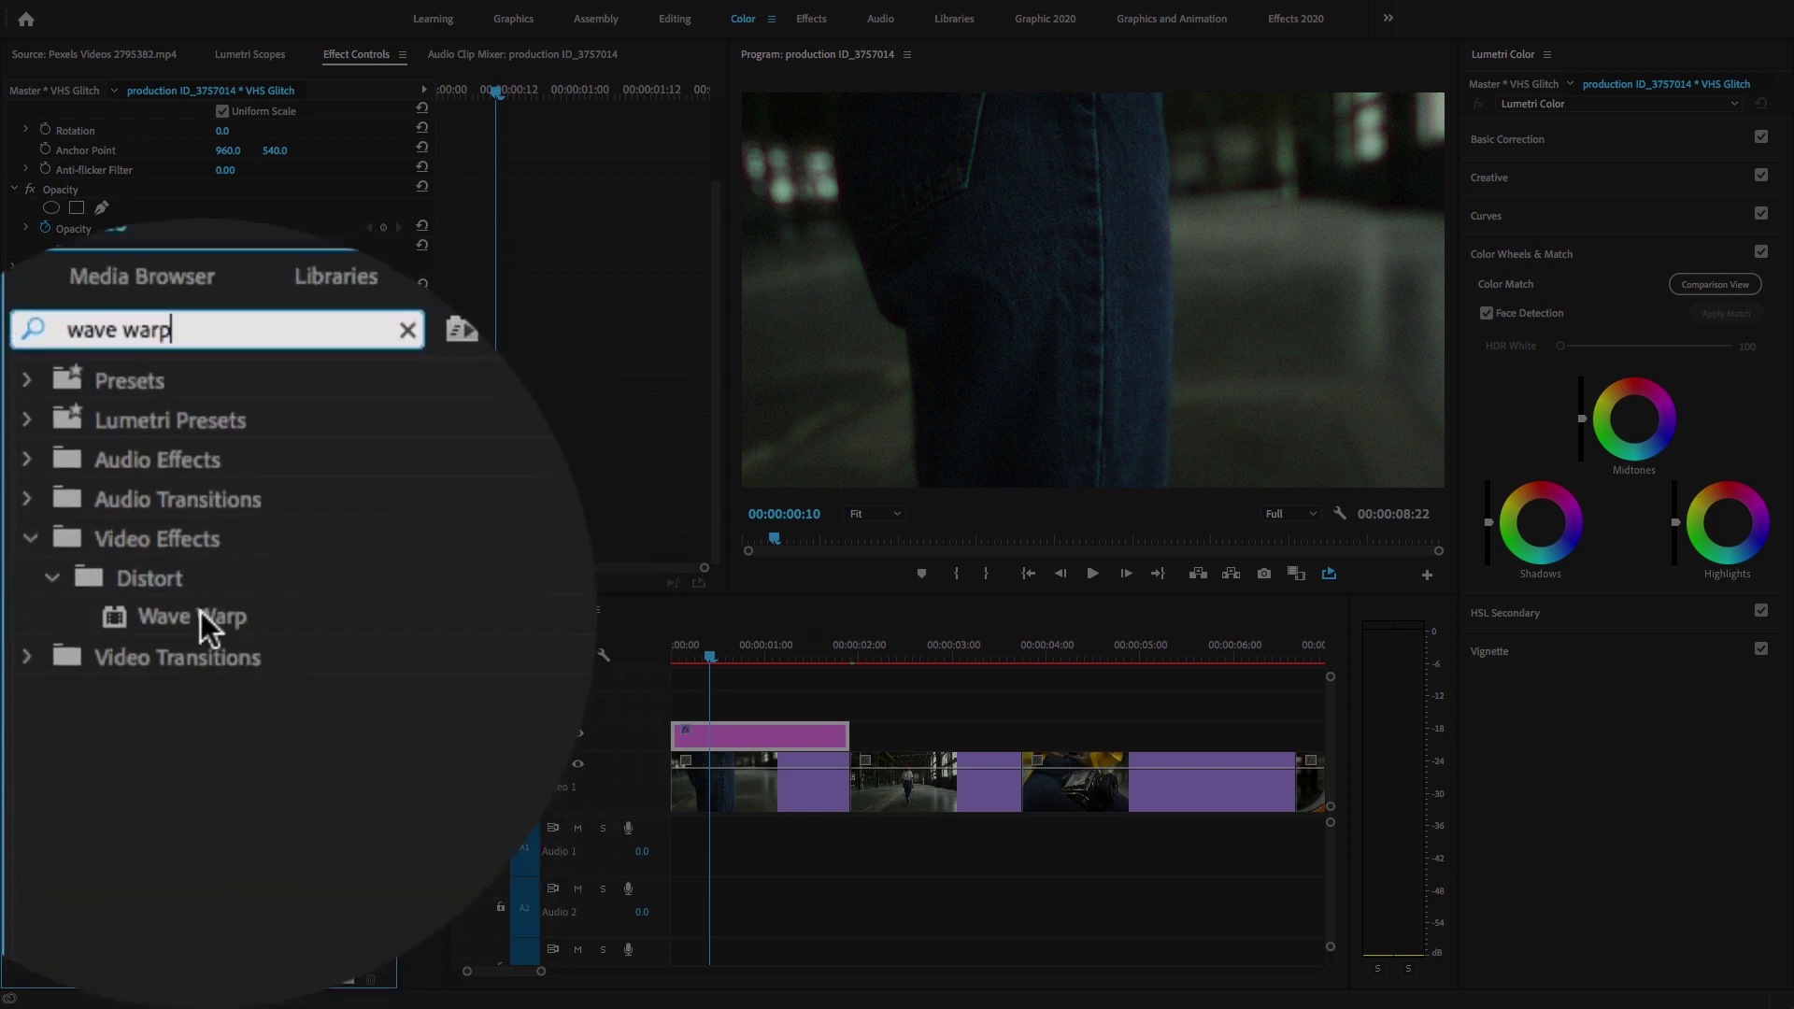
pyautogui.moveTo(93, 770); pyautogui.dragTo(745, 733)
pyautogui.moveTo(744, 620); pyautogui.dragTo(744, 612)
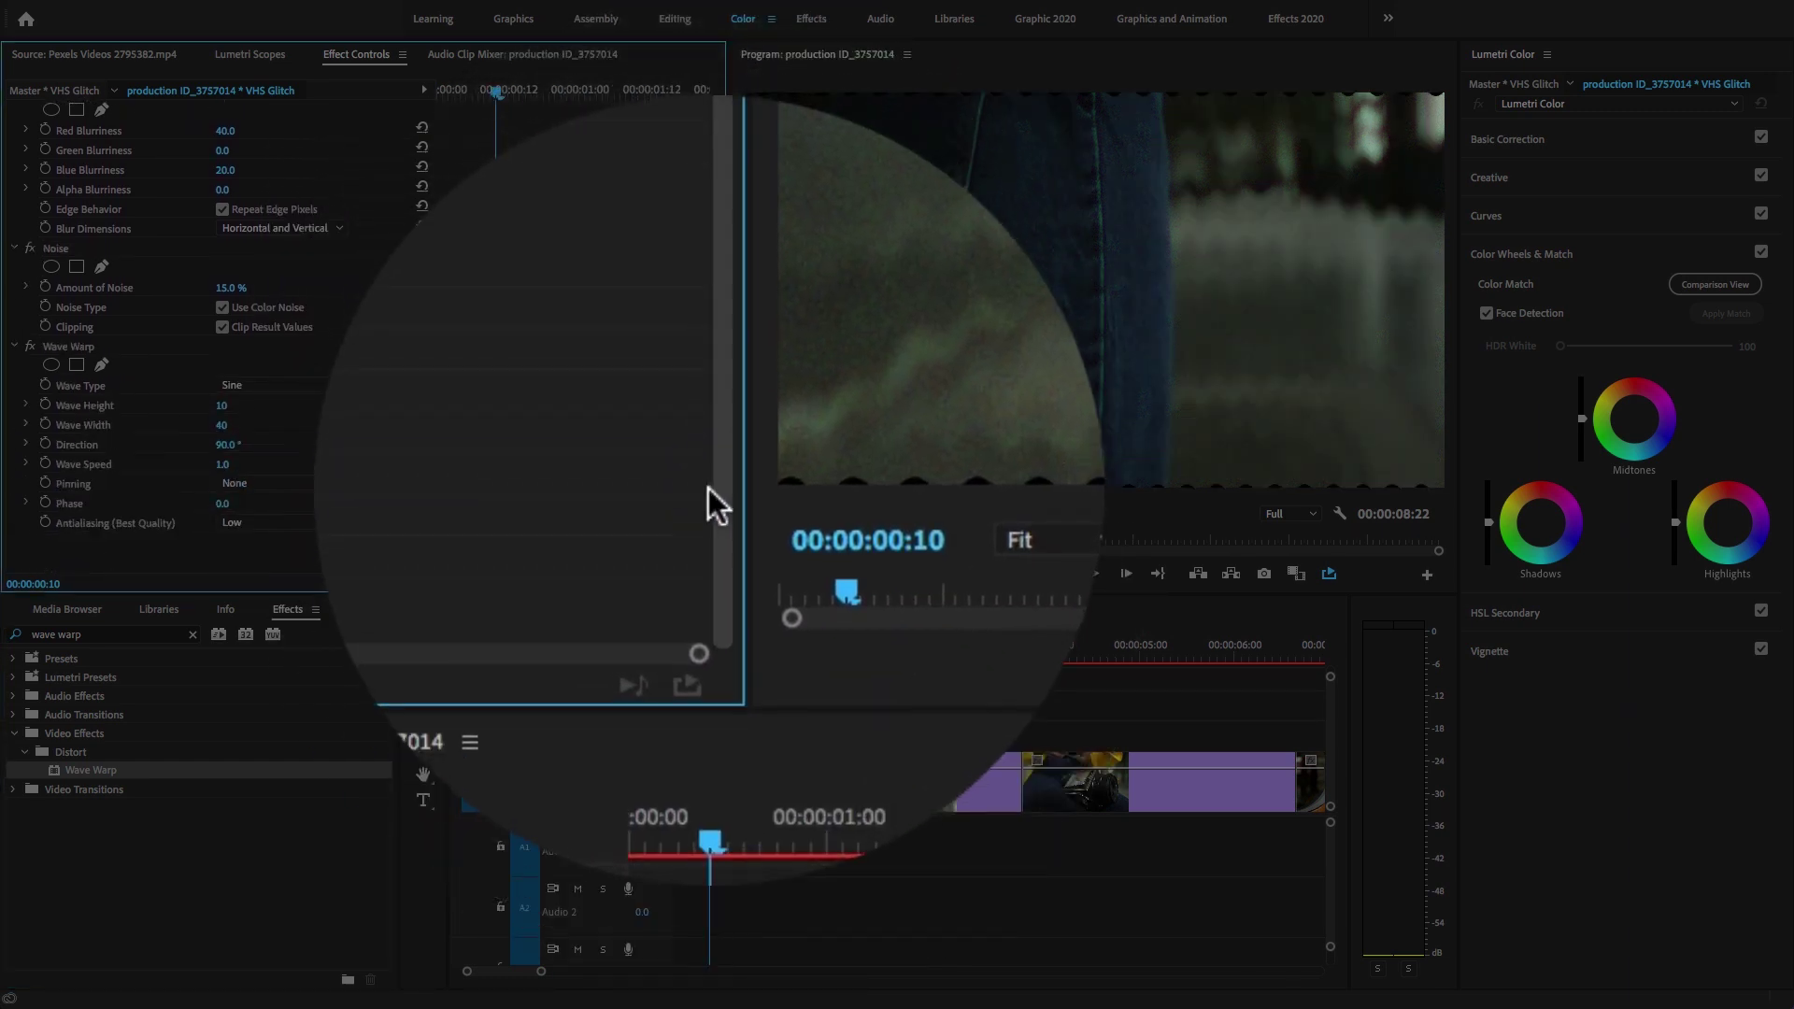
pyautogui.scroll(-3, 168, 392)
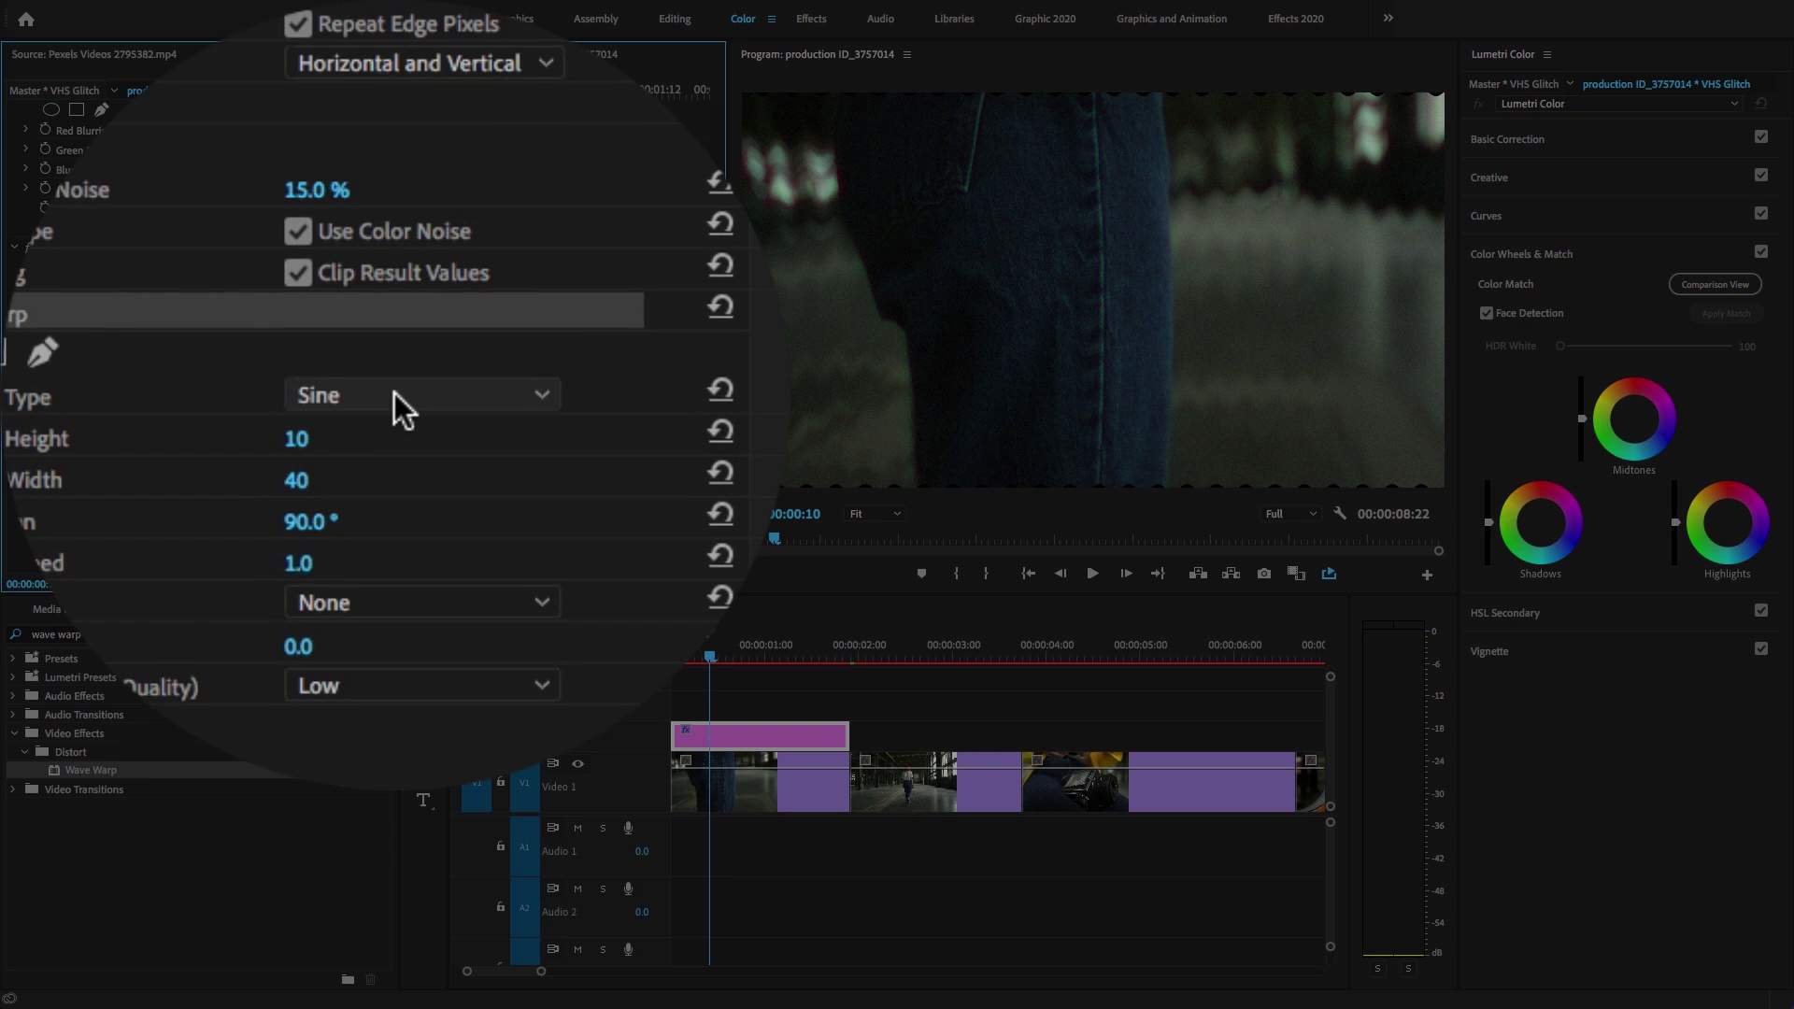
# - Set Wave Warp to Square waves: height 40, width 650, direction 0, speed -0.1
pyautogui.click(394, 393)
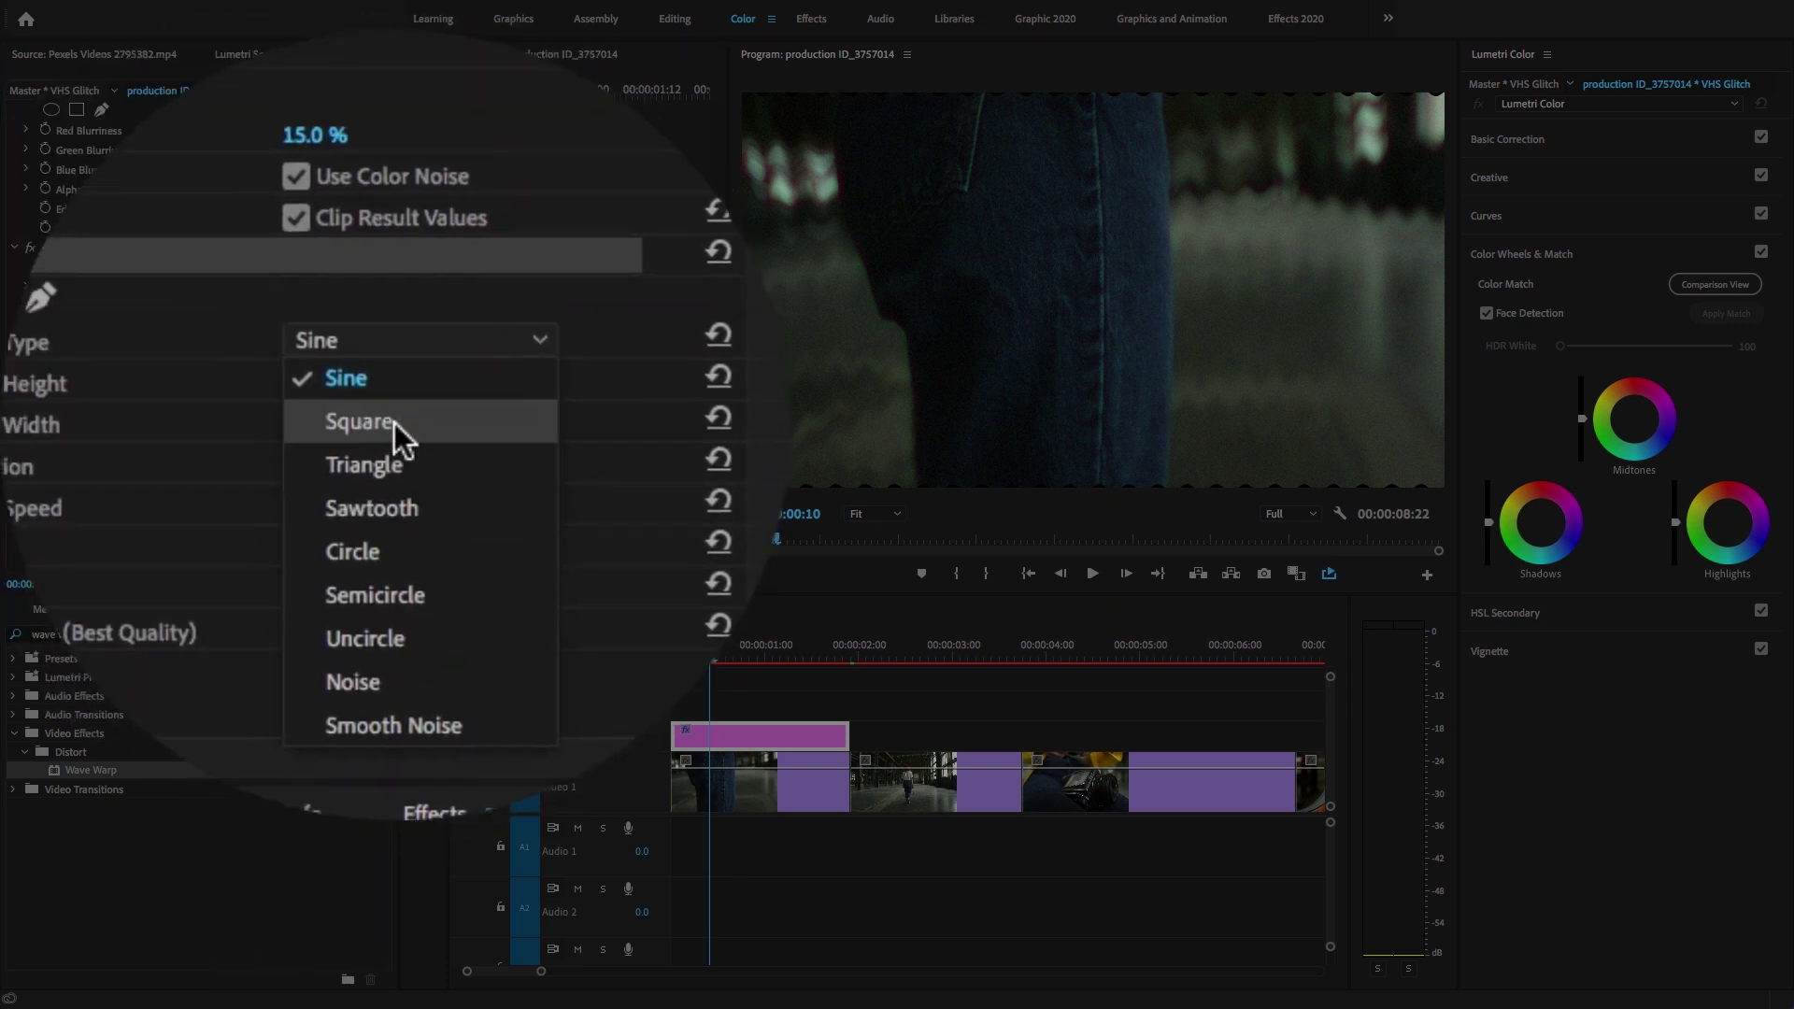
pyautogui.click(394, 422)
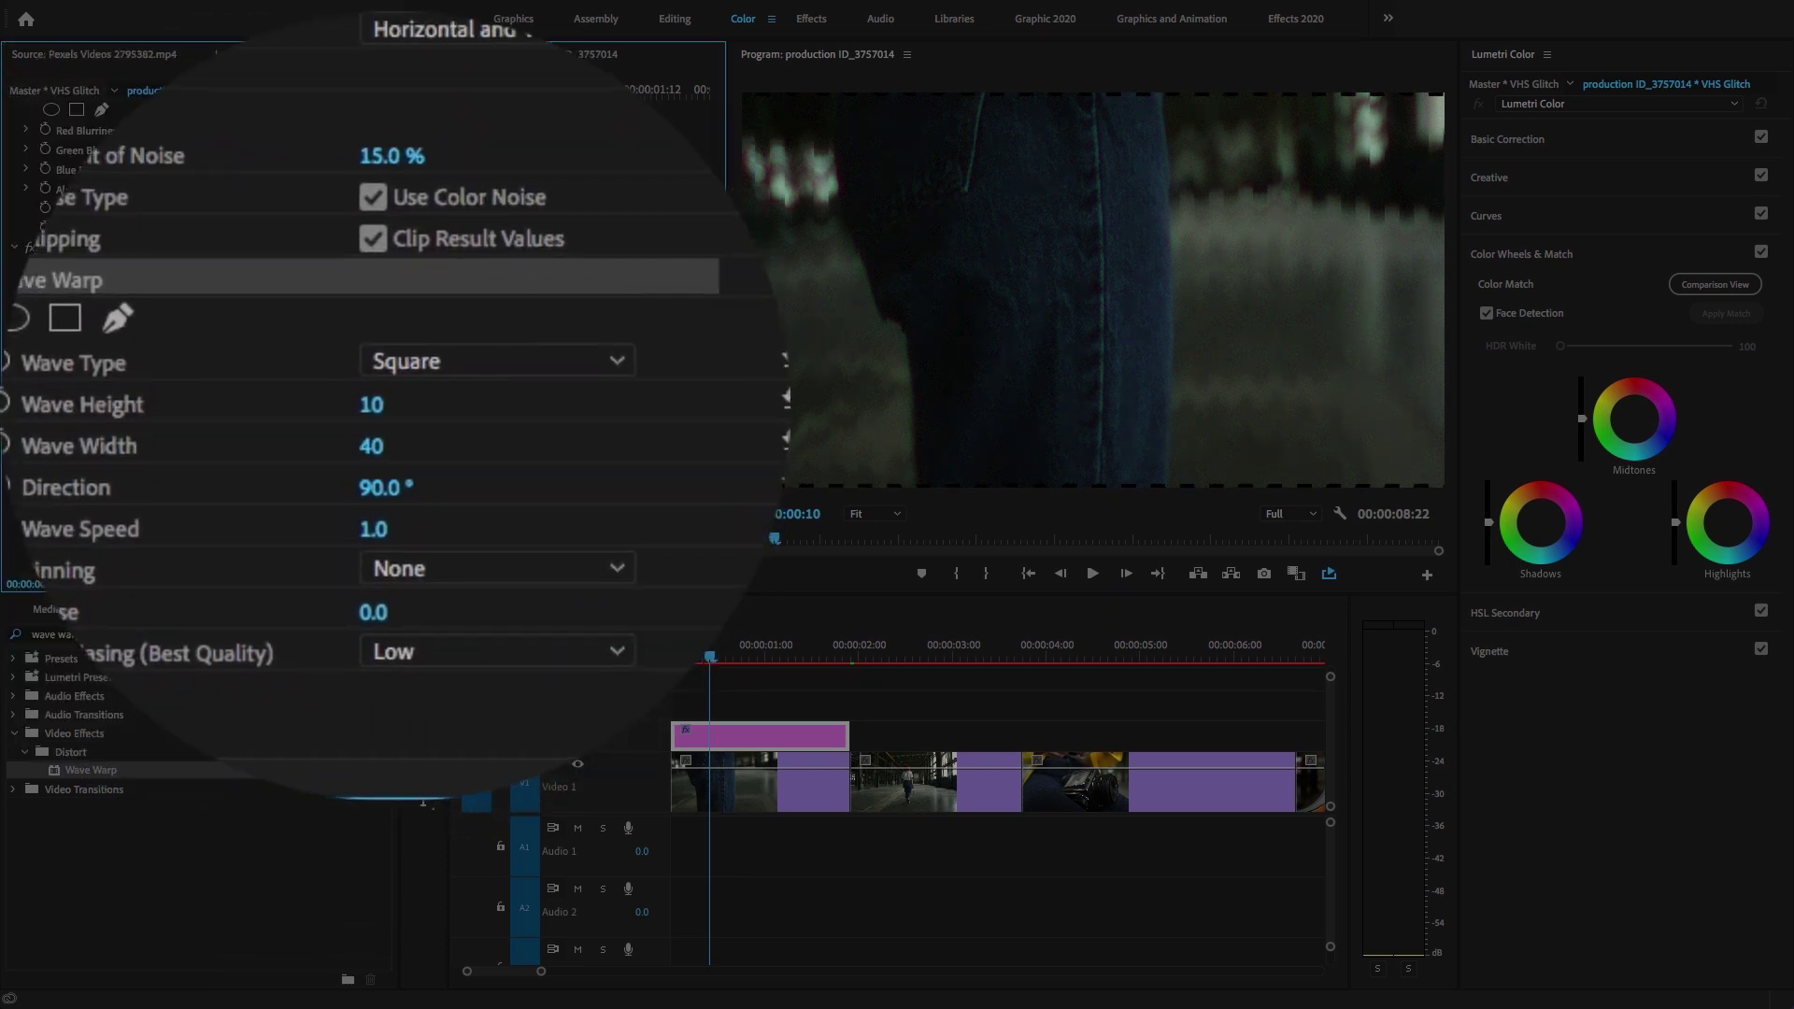
pyautogui.click(396, 402)
pyautogui.write('40')
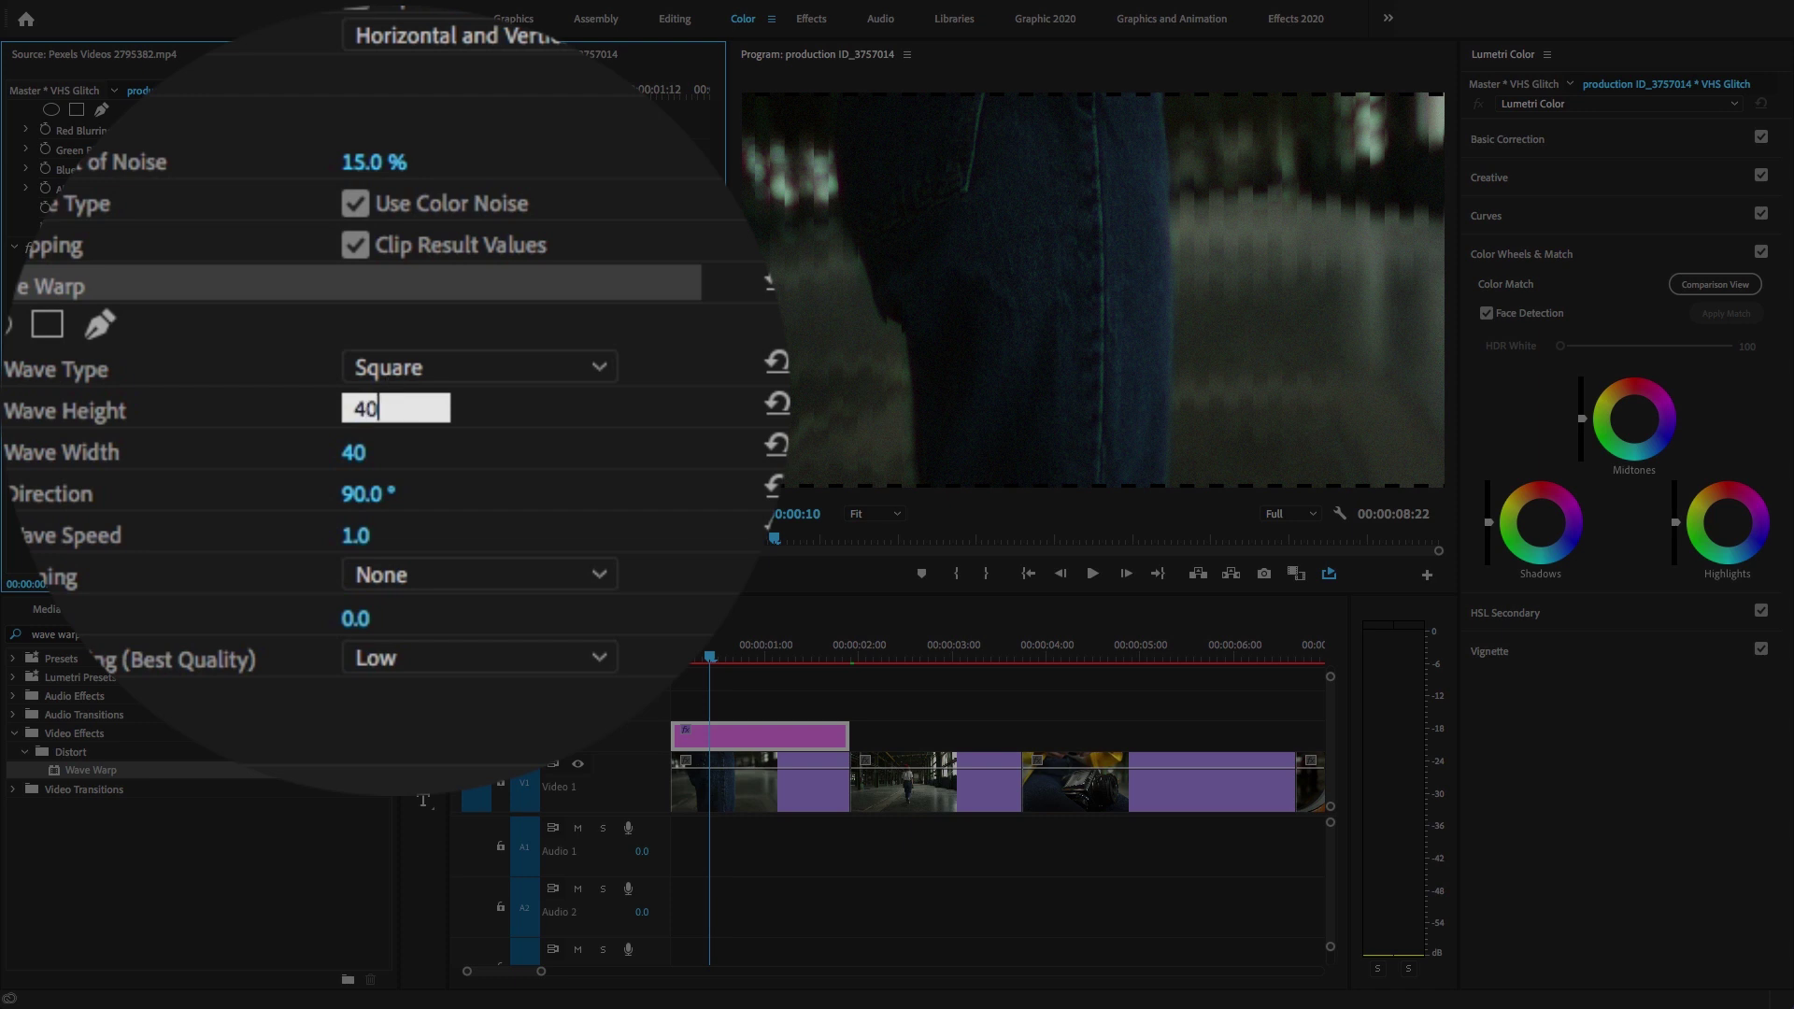
pyautogui.click(393, 429)
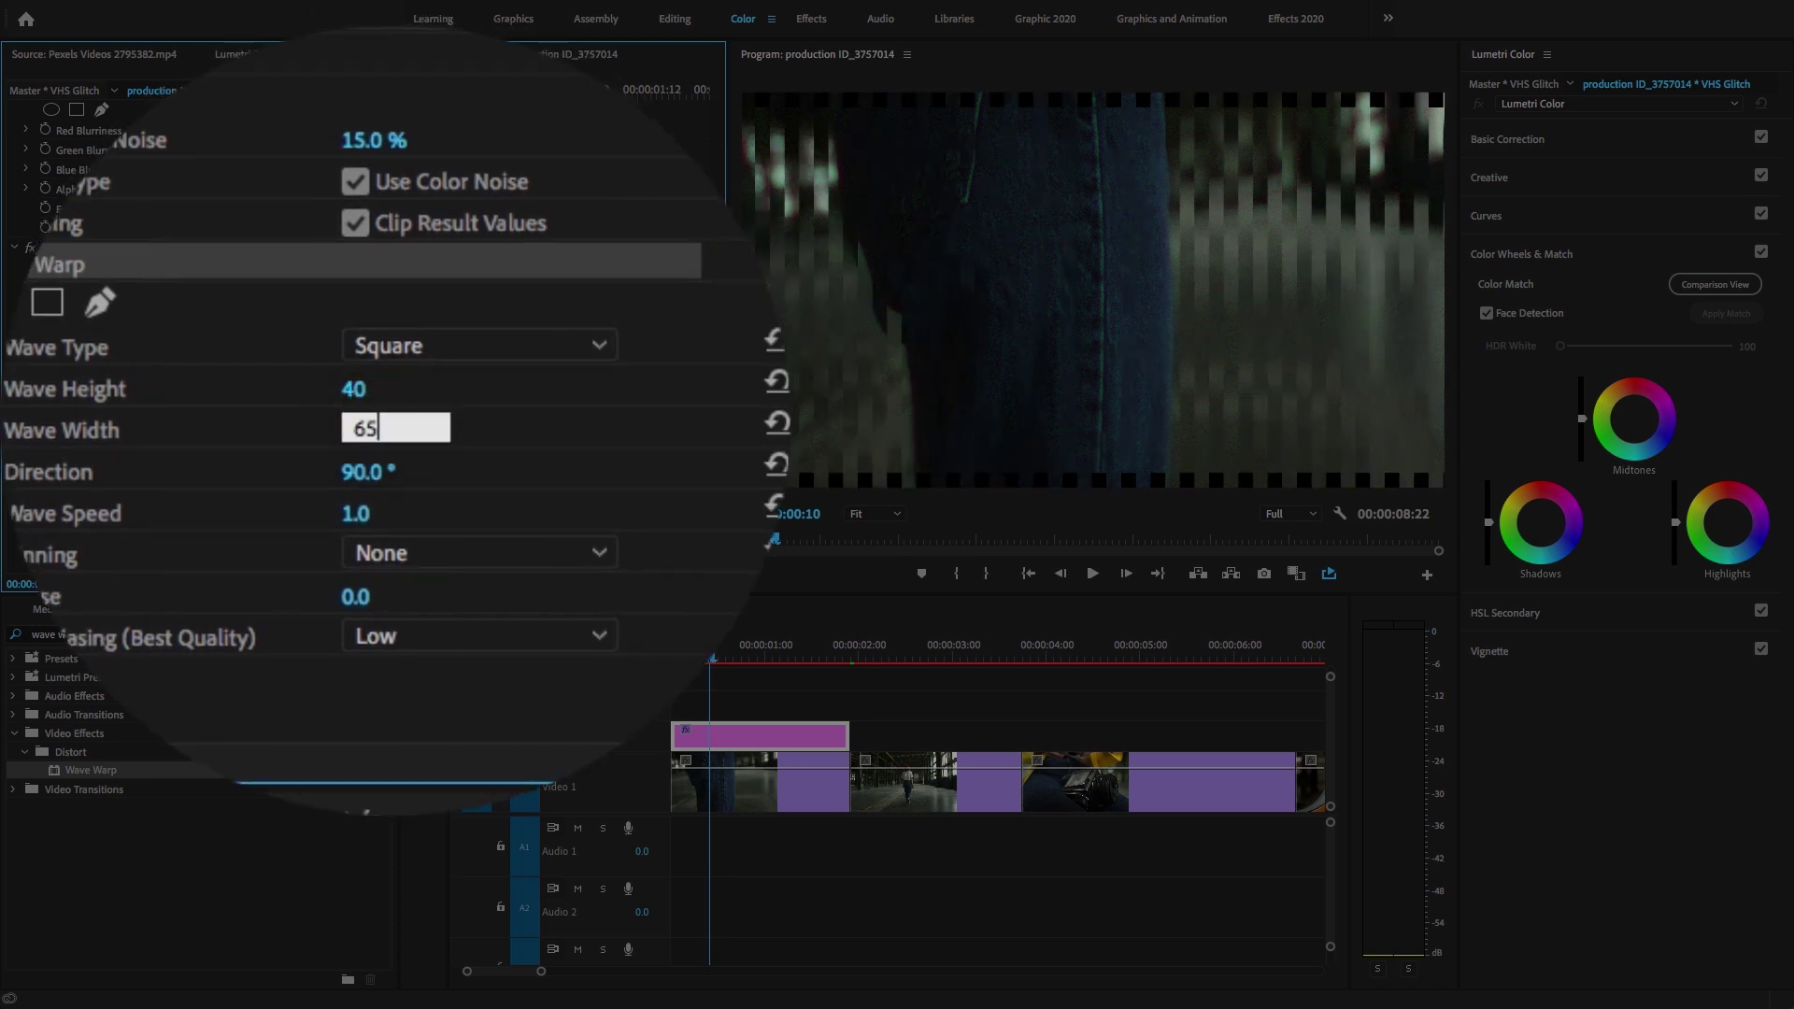
pyautogui.click(394, 448)
pyautogui.write('0')
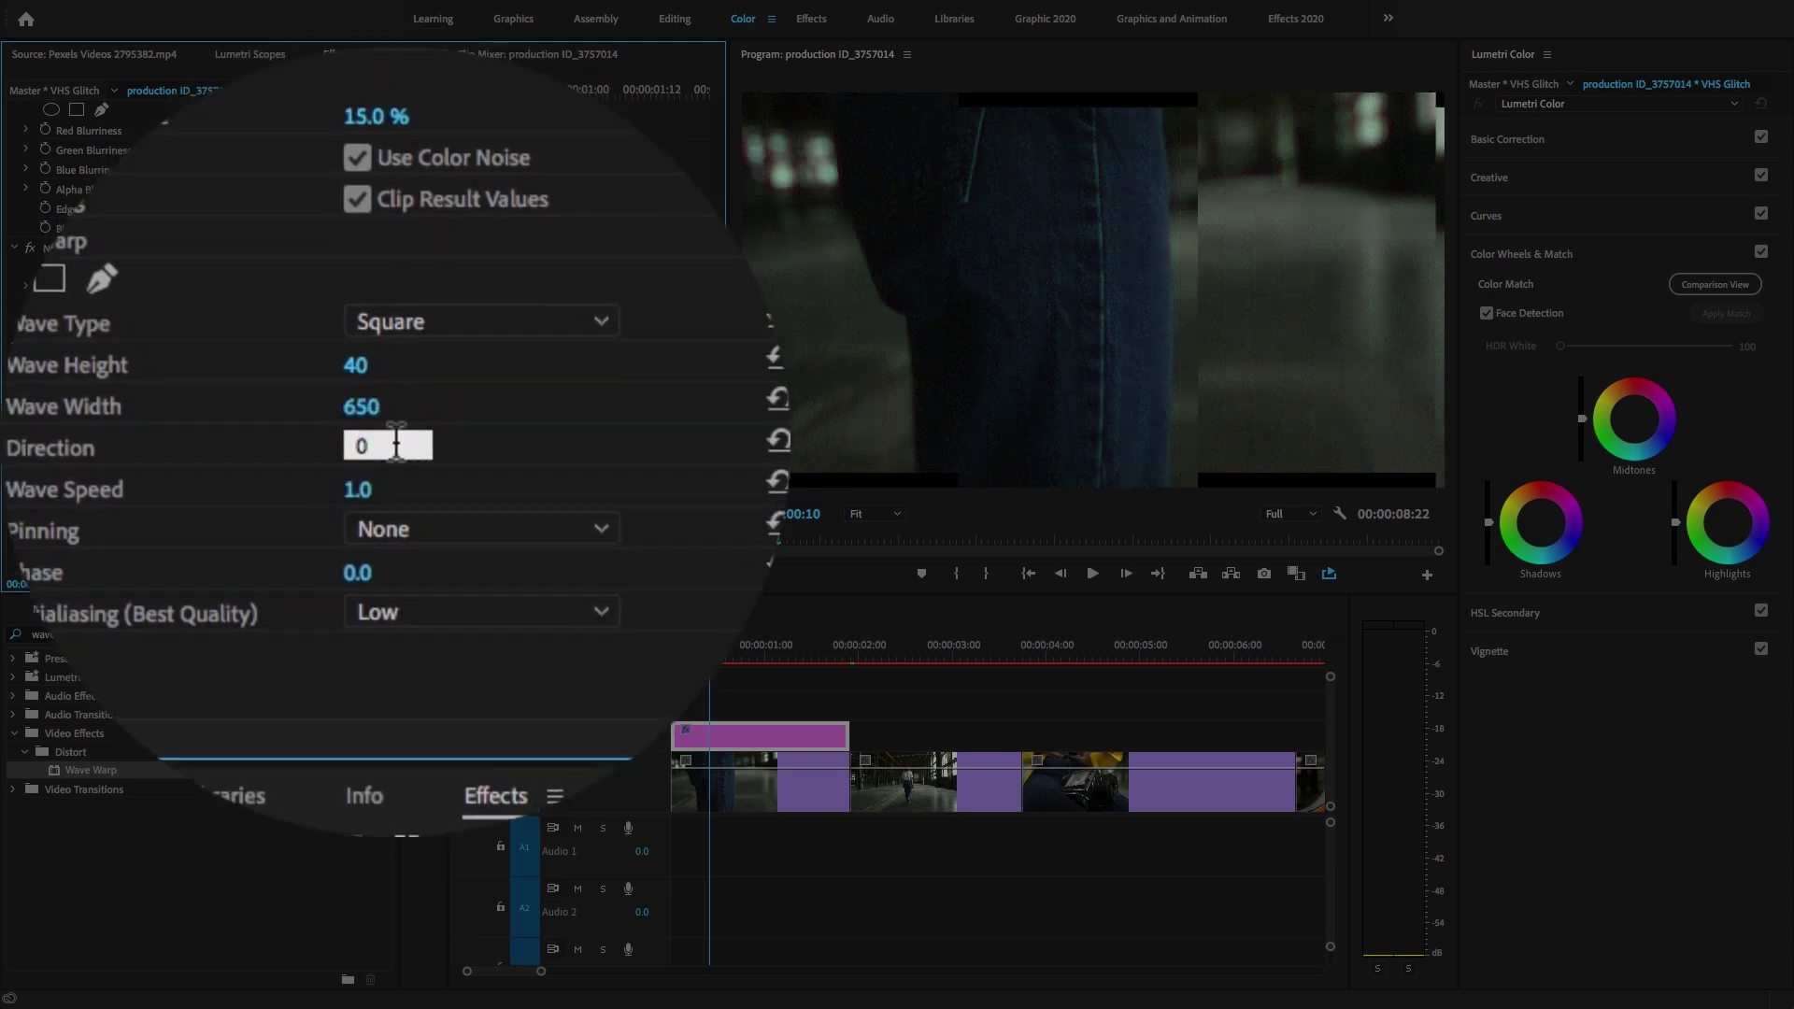
pyautogui.click(395, 468)
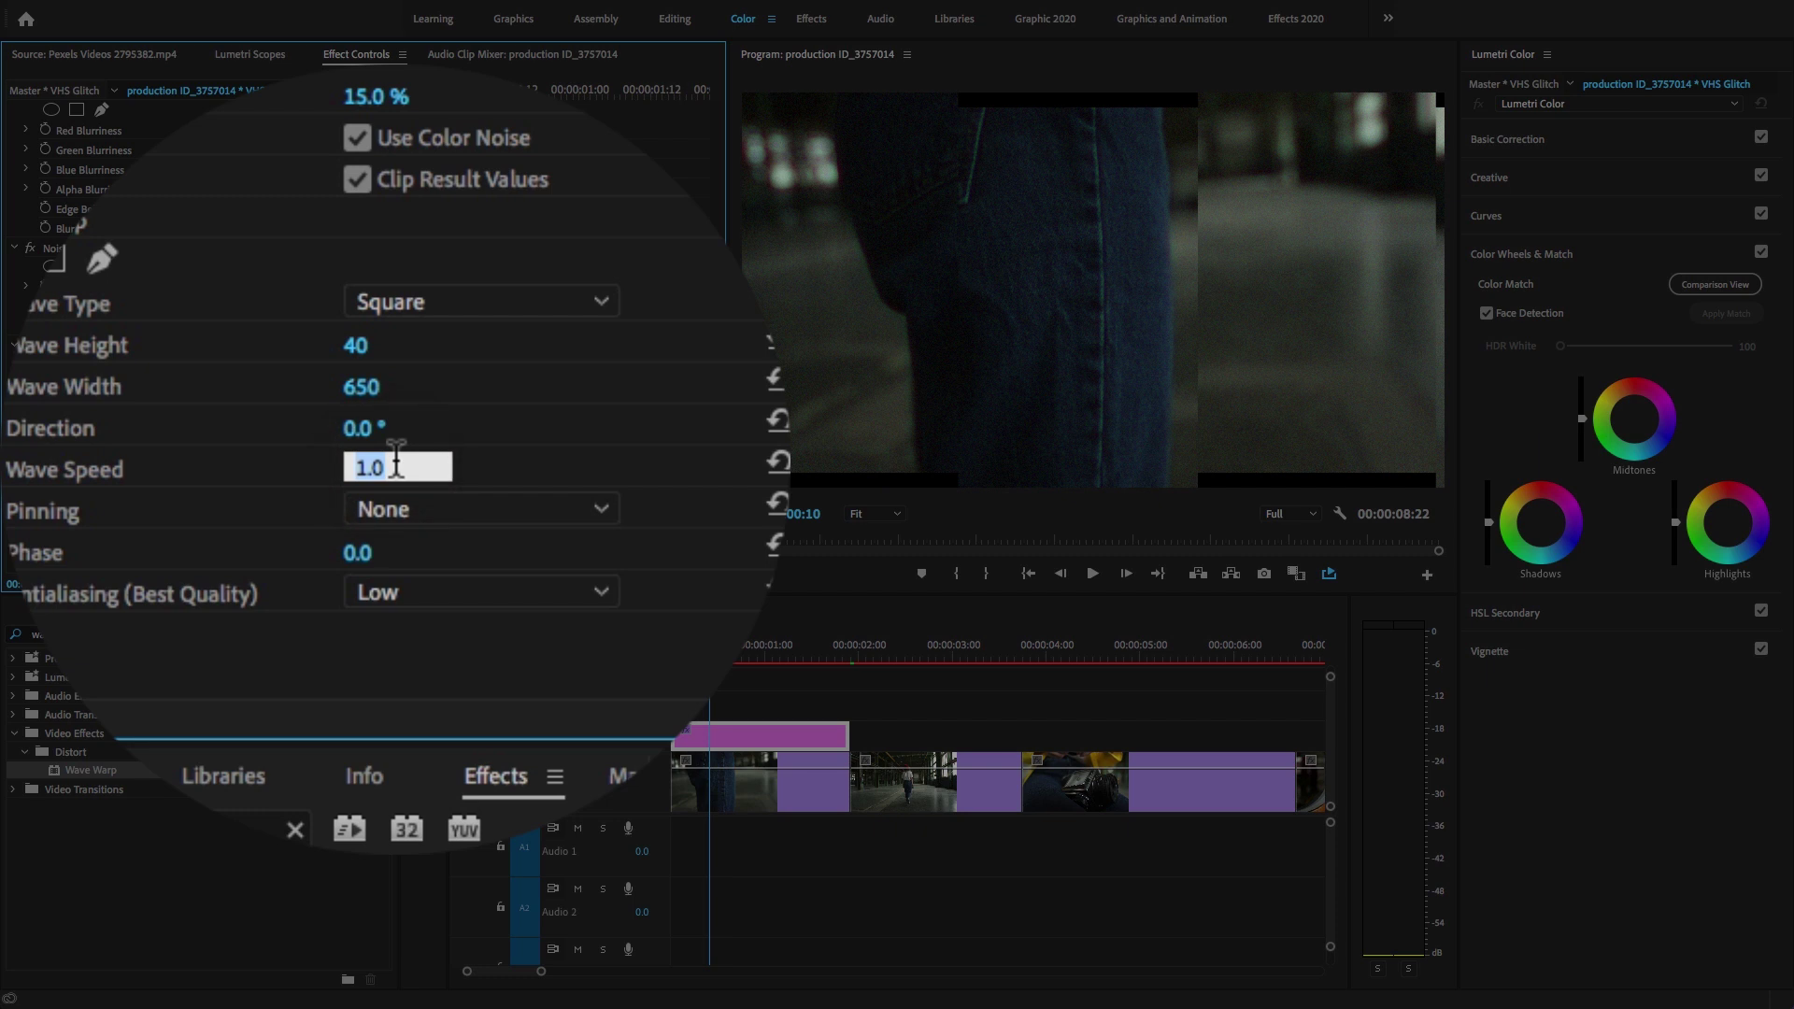
pyautogui.press('BackSpace')
pyautogui.write('-0.1')
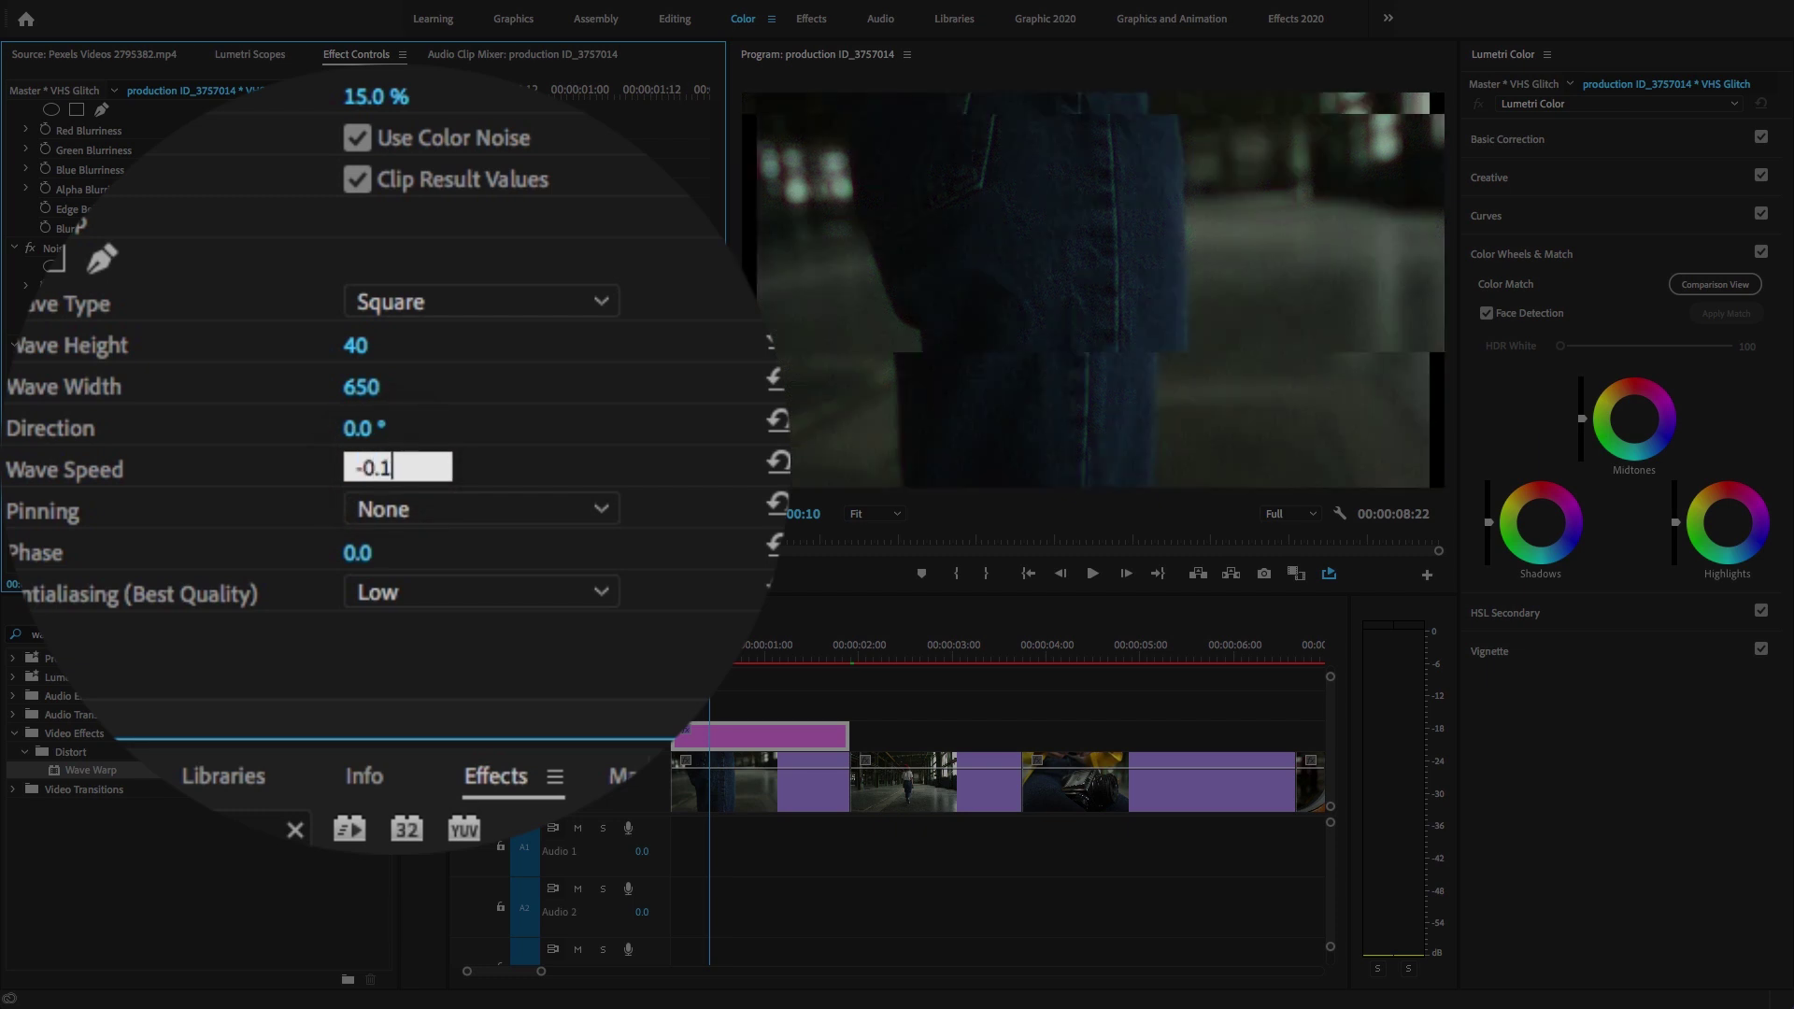
pyautogui.press('Return')
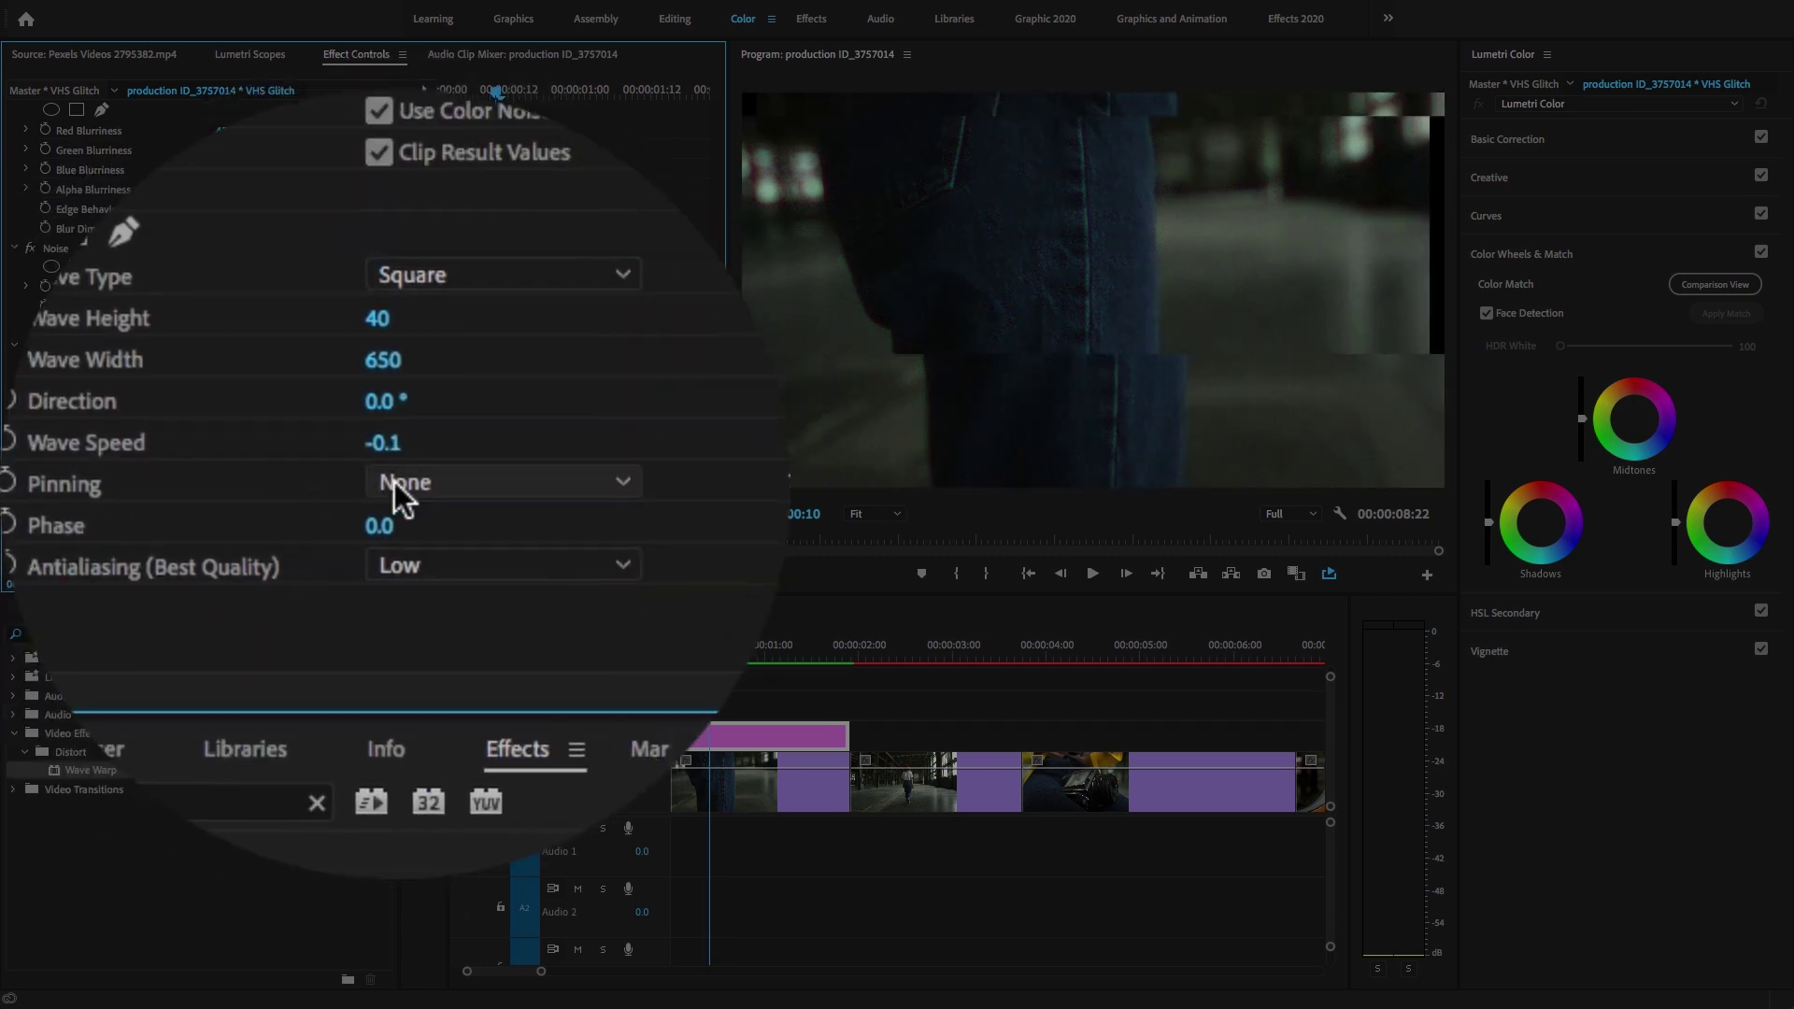
pyautogui.click(394, 481)
# - Pin Wave Warp at all edges, mark the out point near 00:00:01:22, and return to the start
pyautogui.click(393, 518)
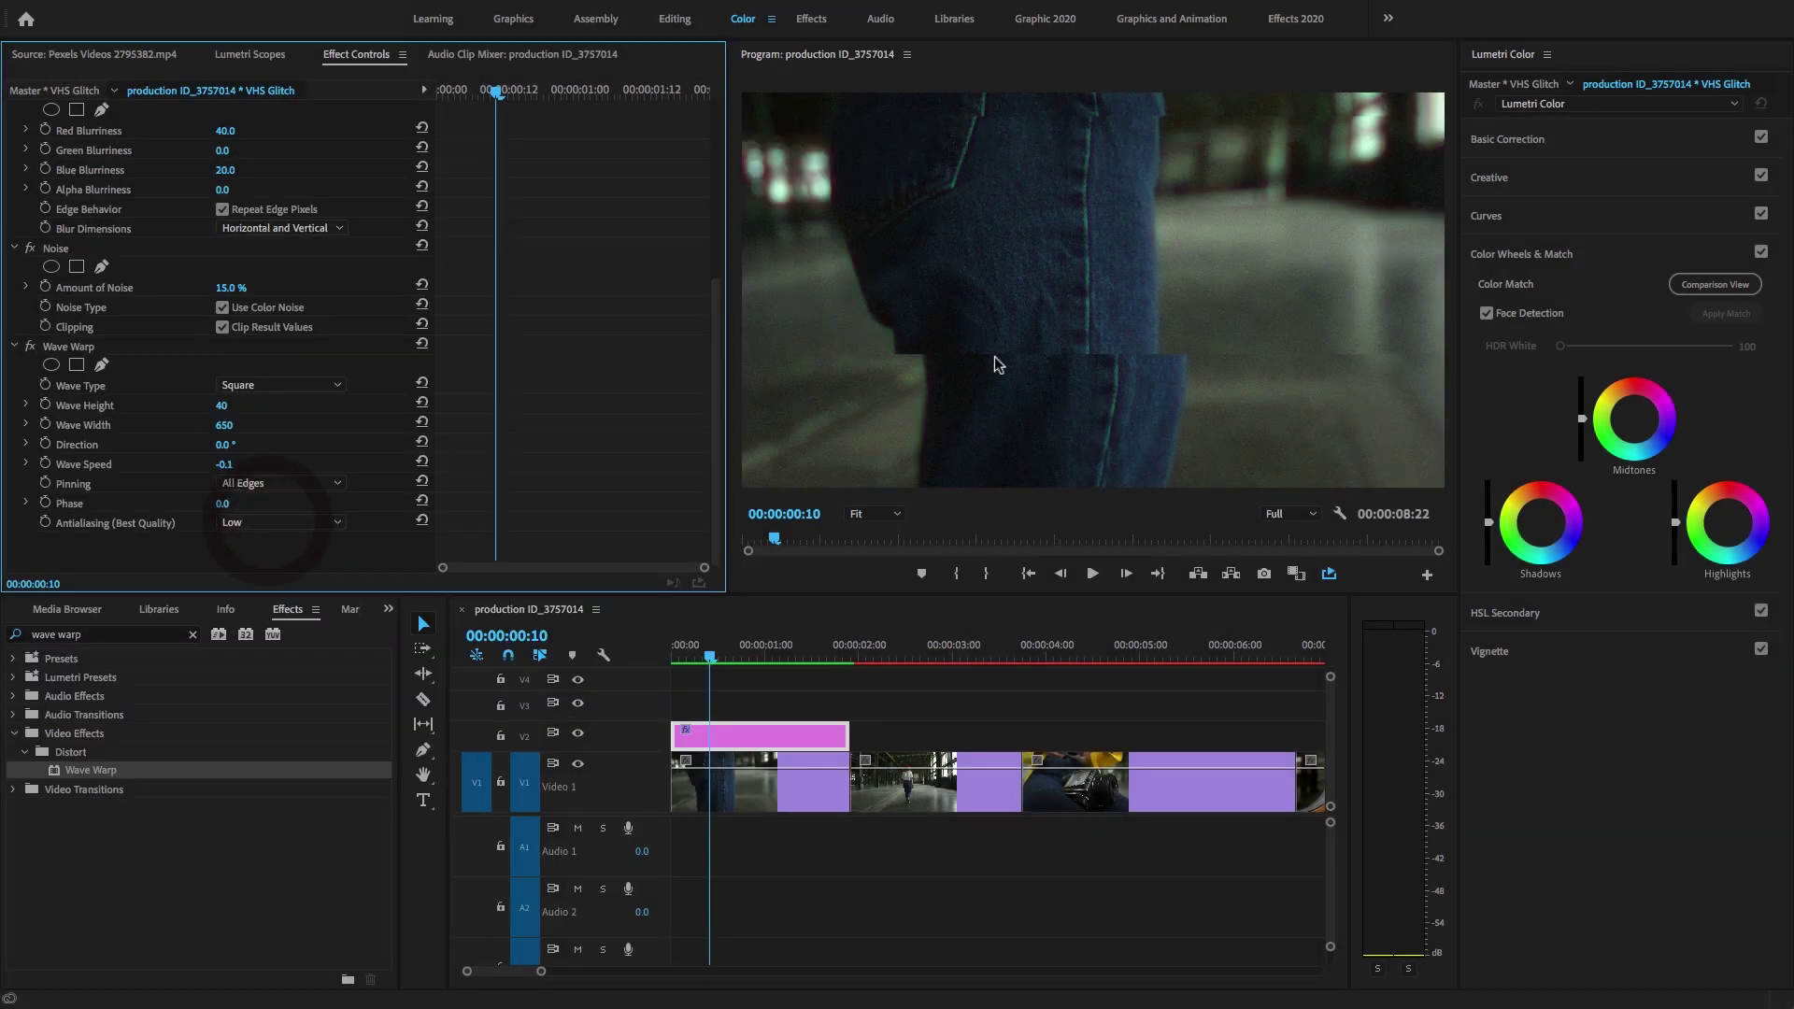
pyautogui.moveTo(789, 649); pyautogui.dragTo(848, 651)
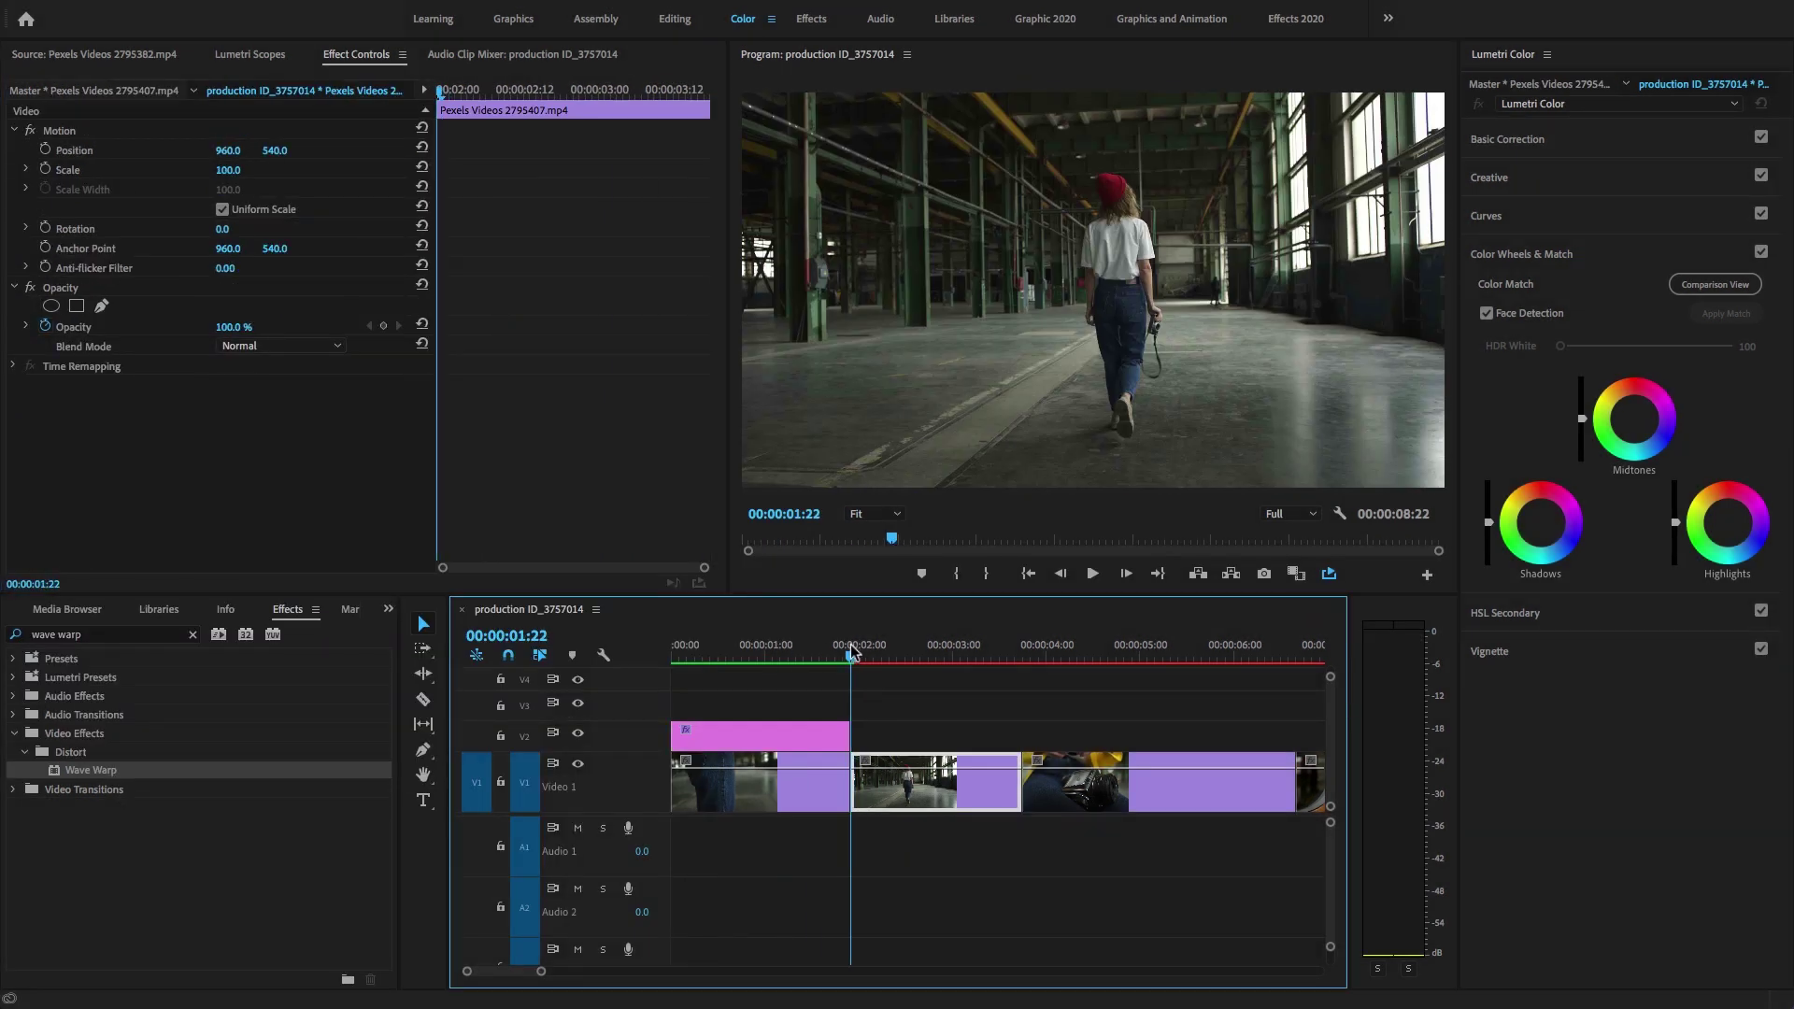
pyautogui.press('Right')
pyautogui.press('Left')
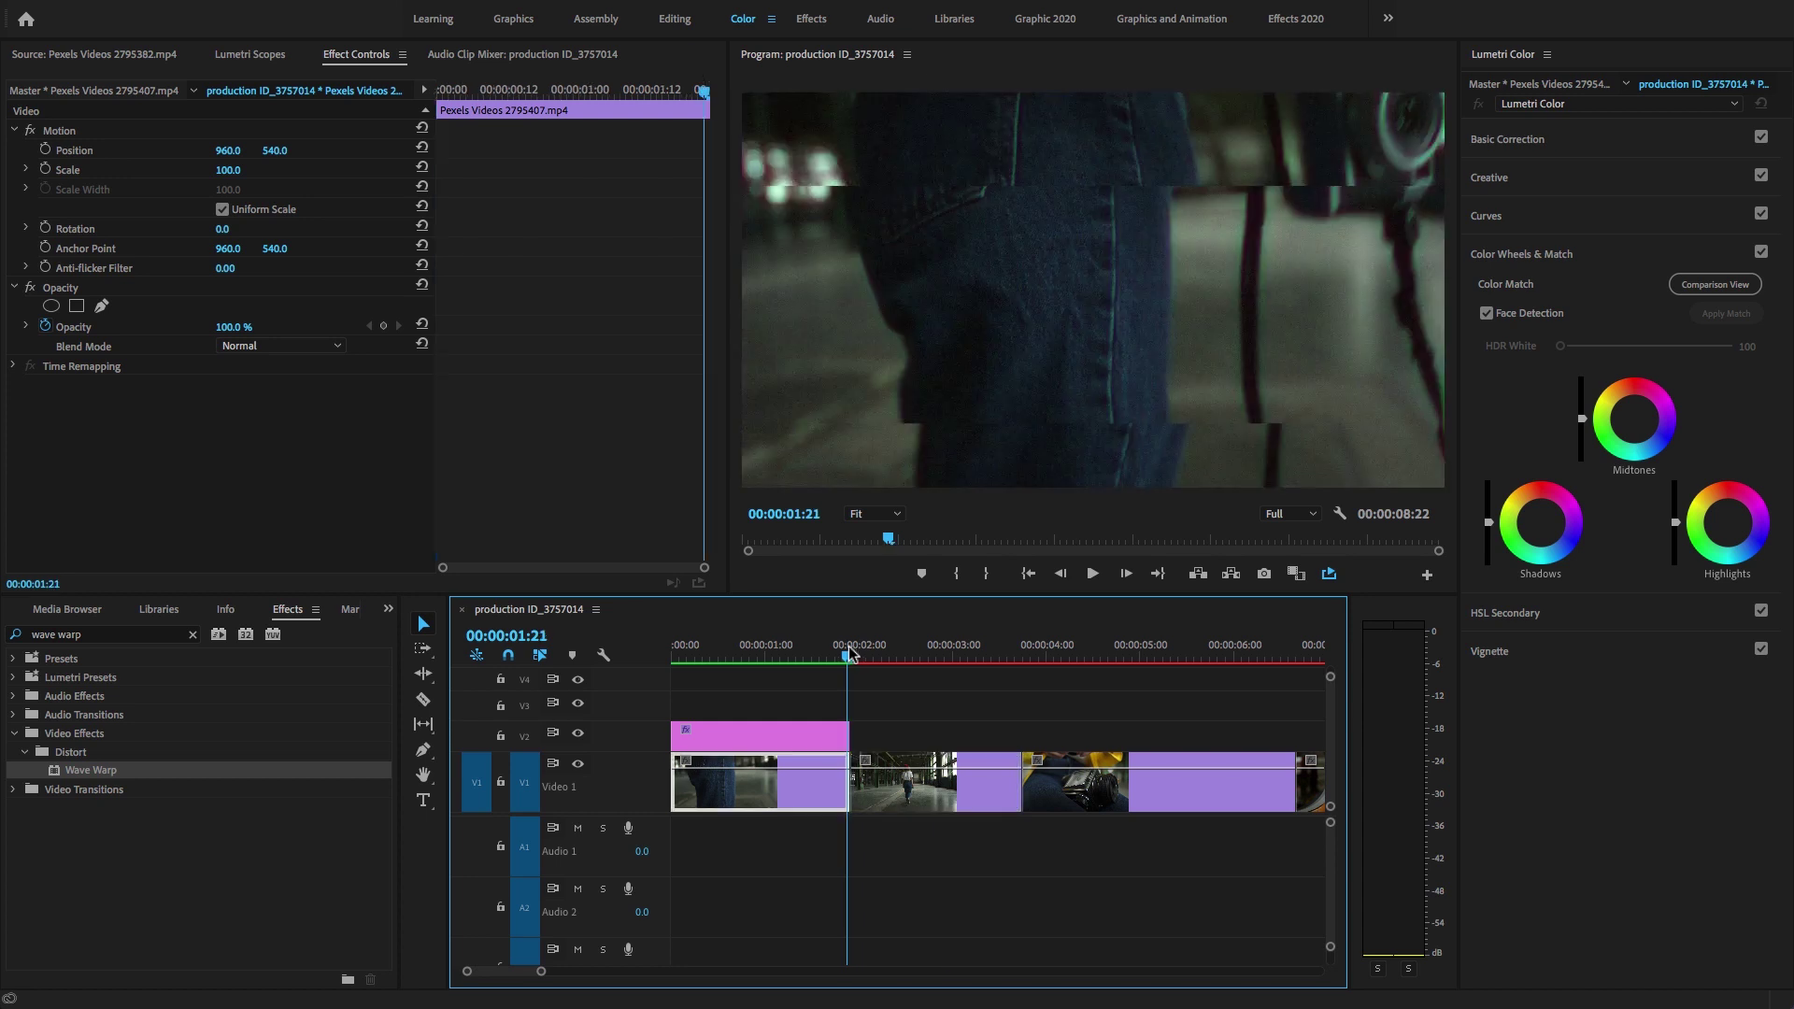
pyautogui.press('o')
pyautogui.press('Home')
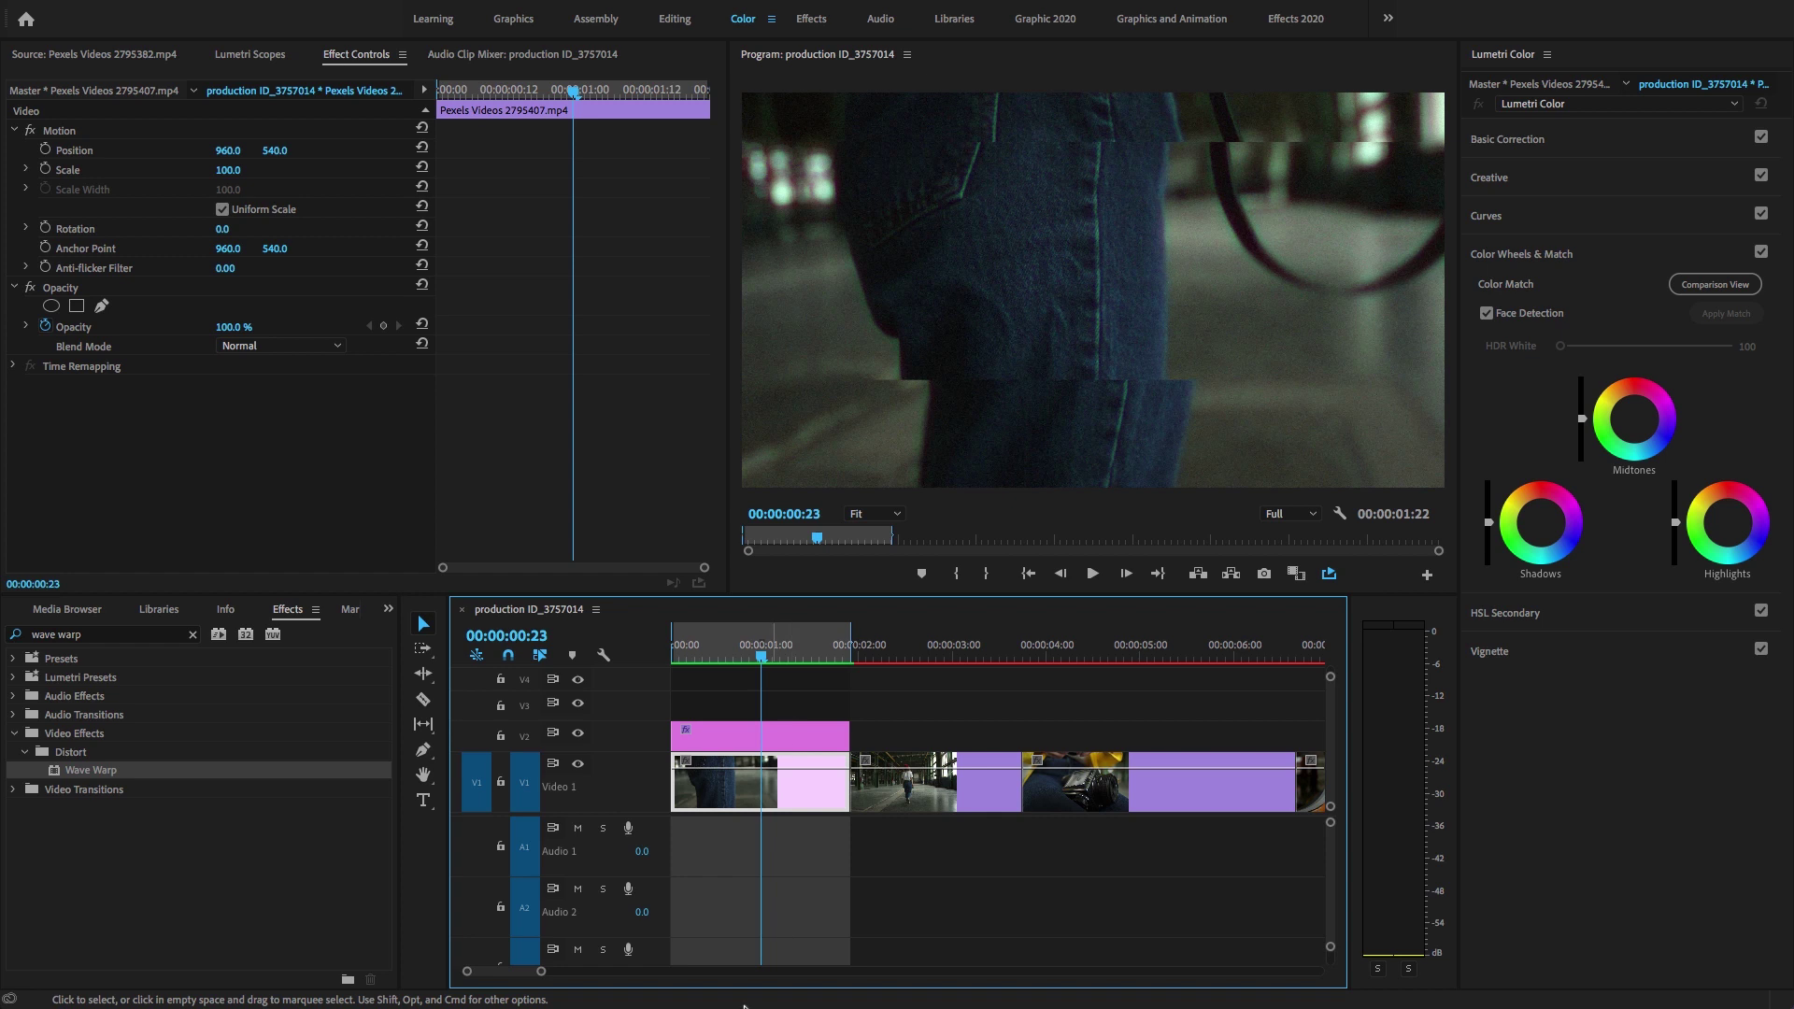
# - Extend the VHS Glitch layer's right edge to the end of the V1 clips
pyautogui.moveTo(540, 972); pyautogui.dragTo(635, 970)
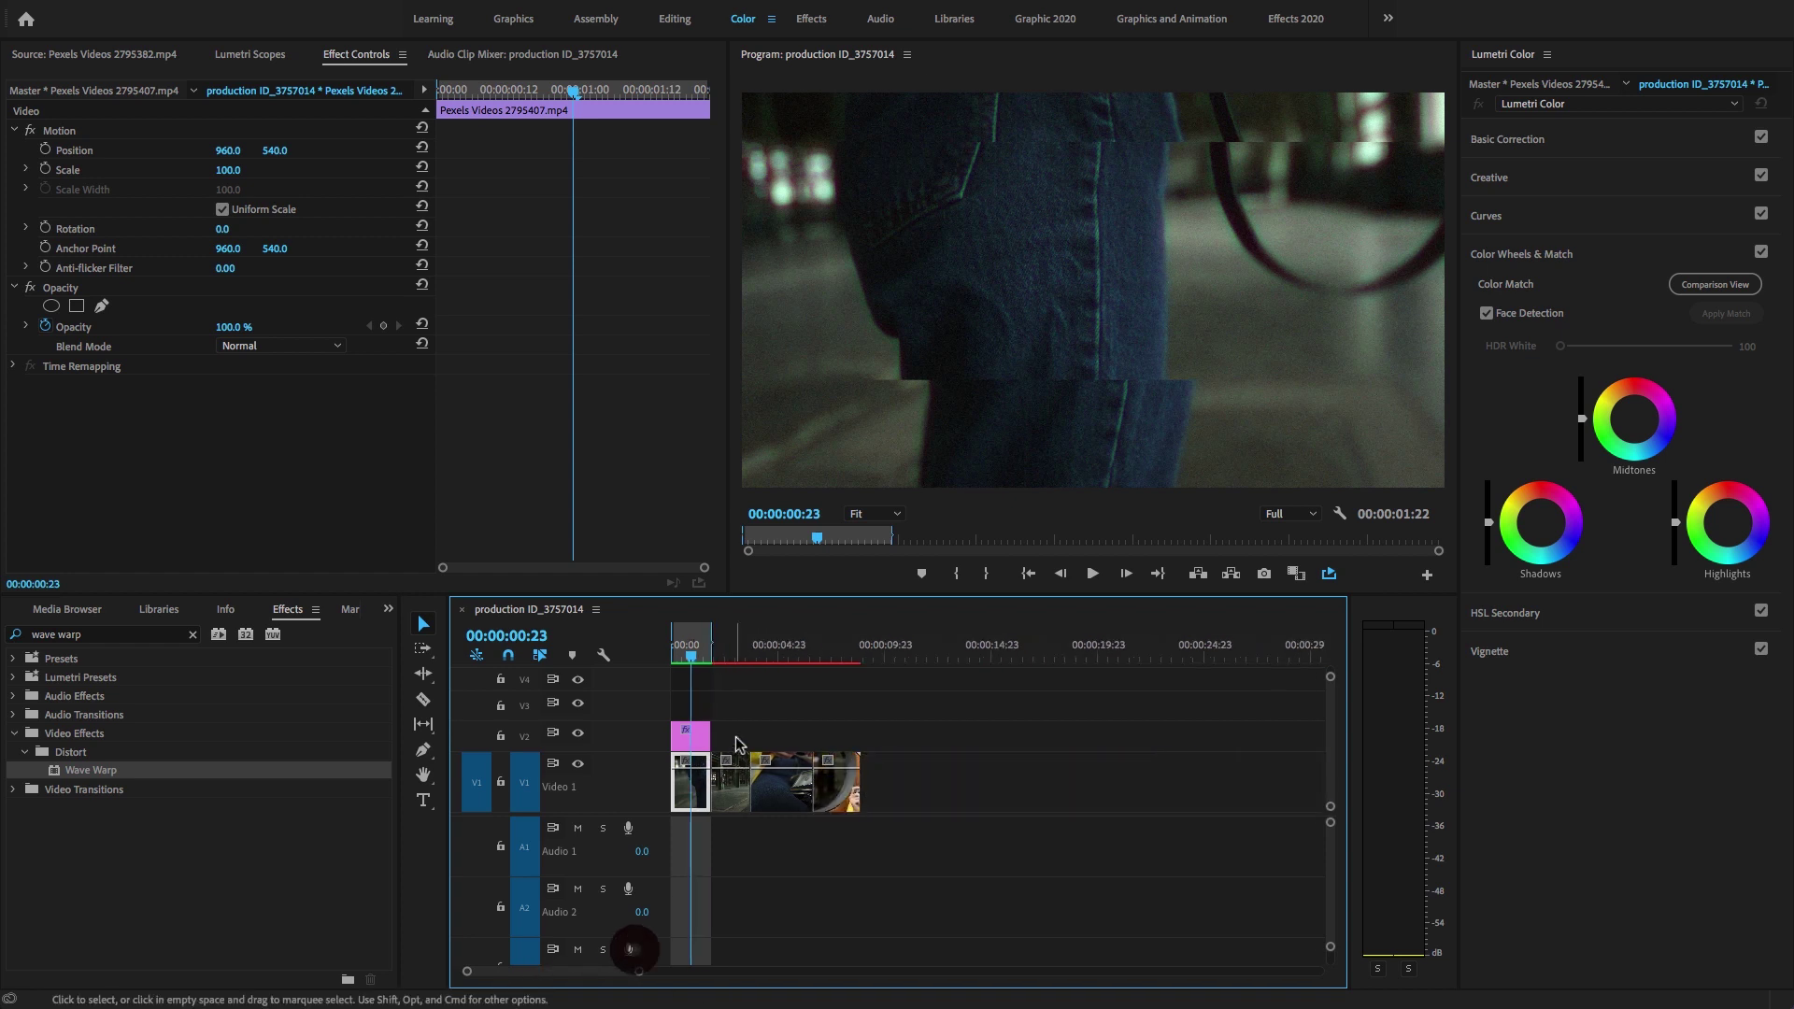
pyautogui.click(688, 736)
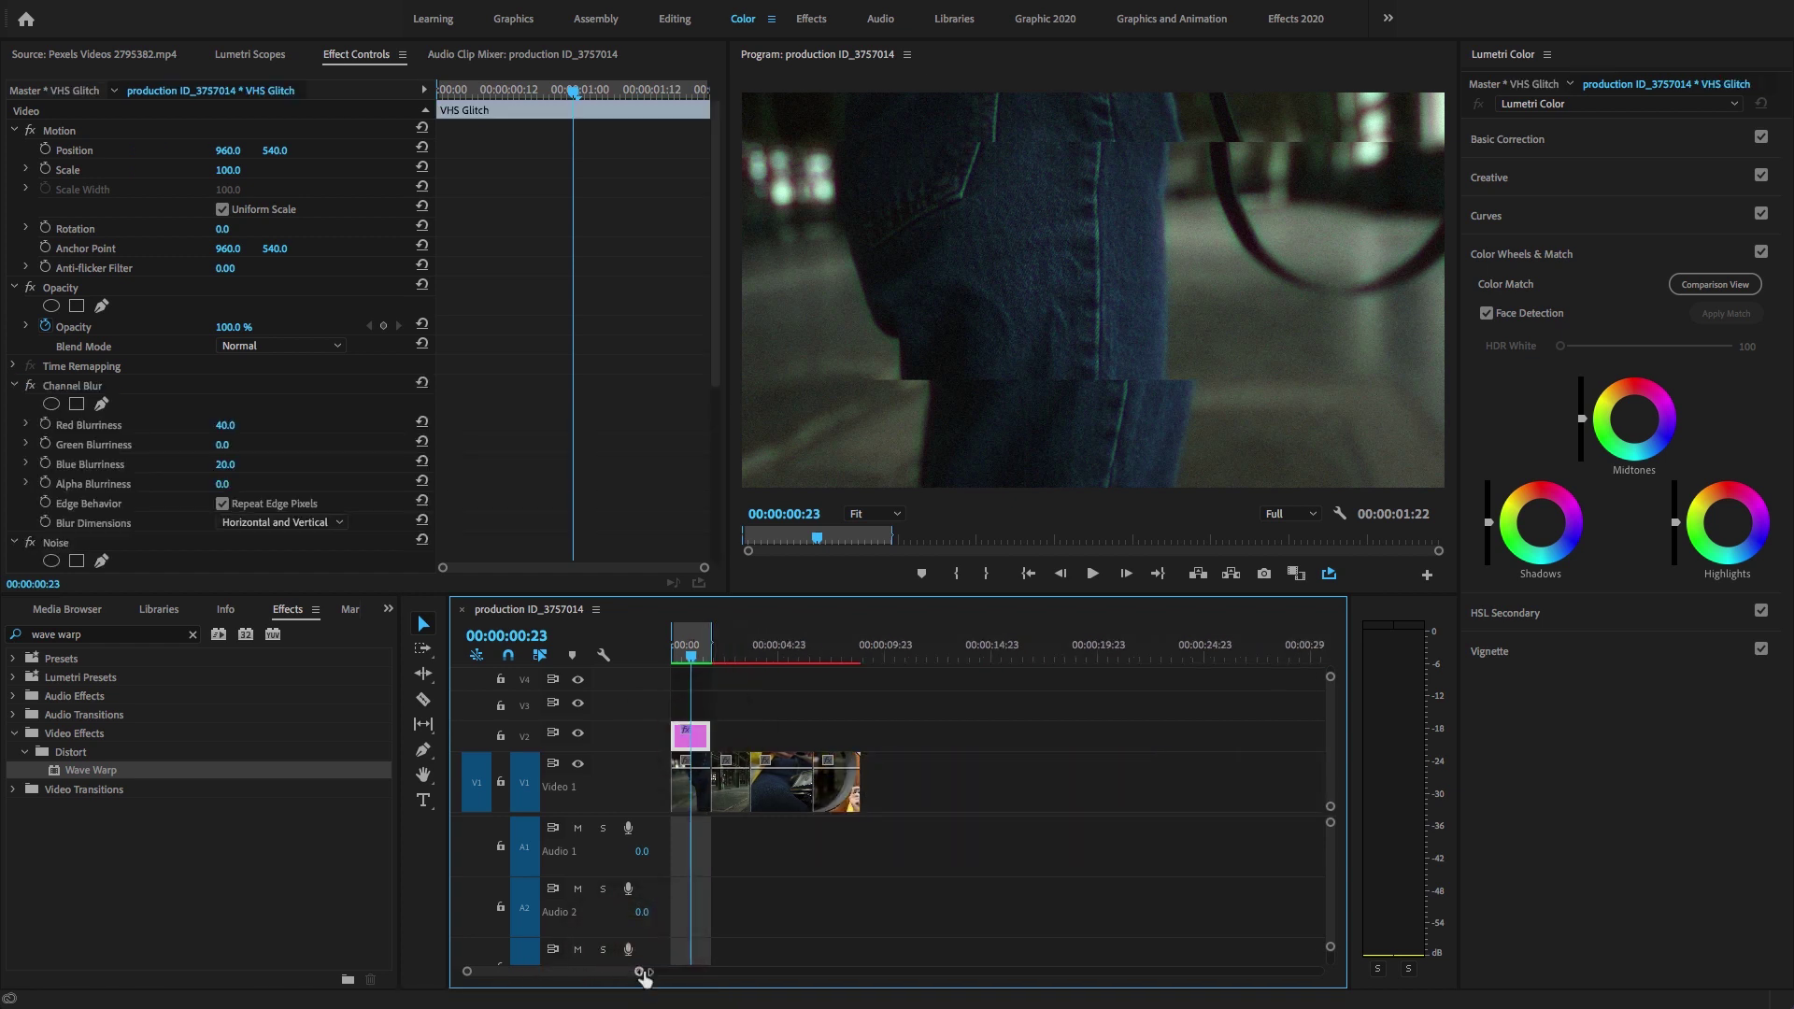
pyautogui.moveTo(638, 972); pyautogui.dragTo(602, 974)
pyautogui.click(974, 785)
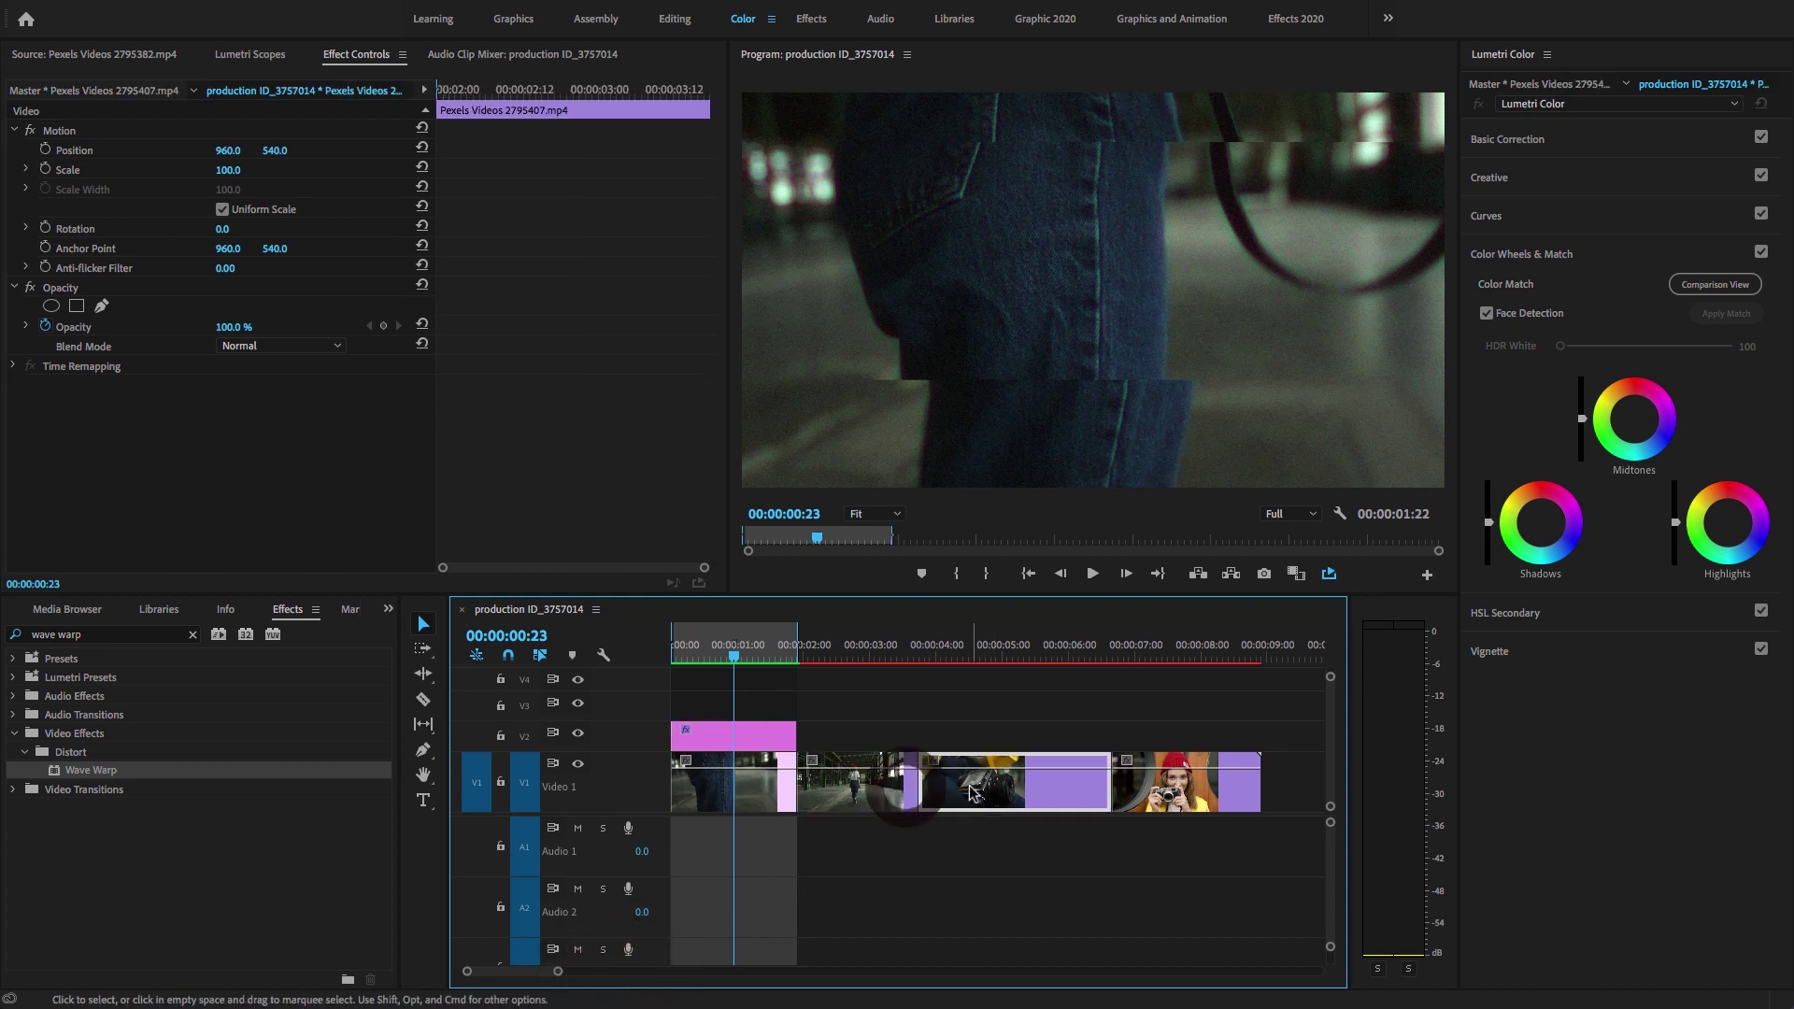
pyautogui.click(773, 739)
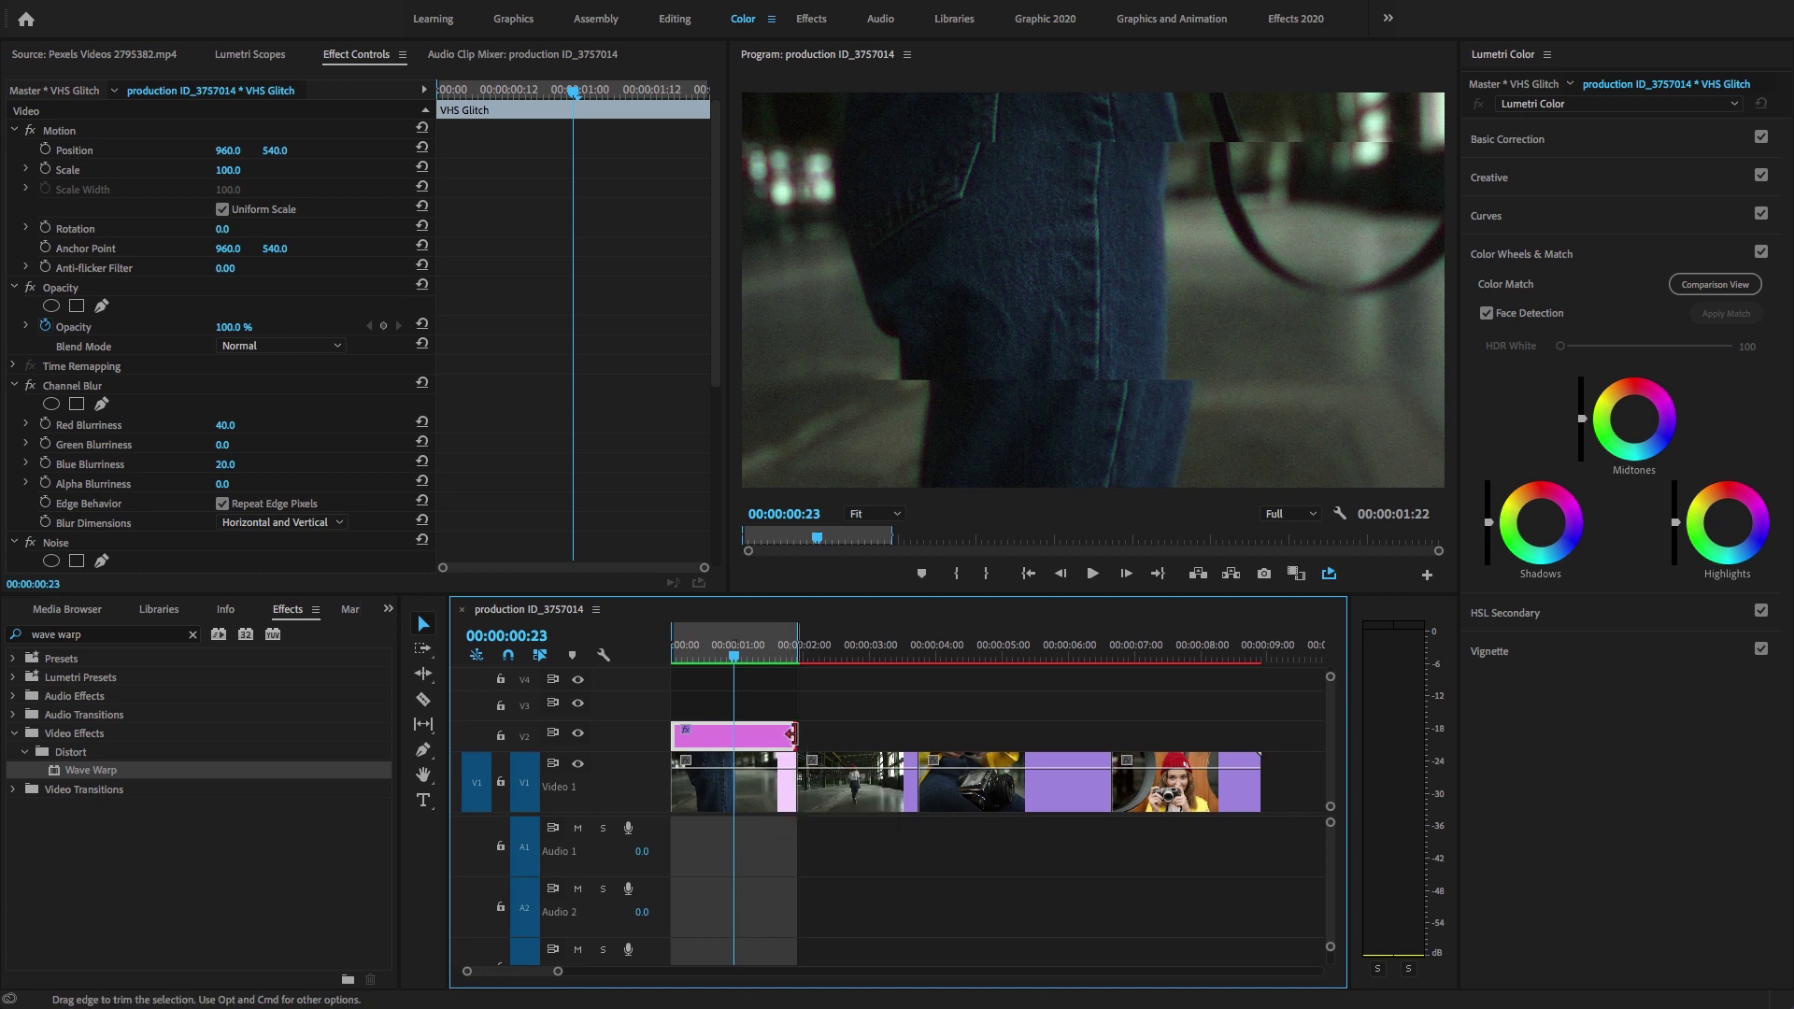
pyautogui.moveTo(791, 733); pyautogui.dragTo(1028, 695)
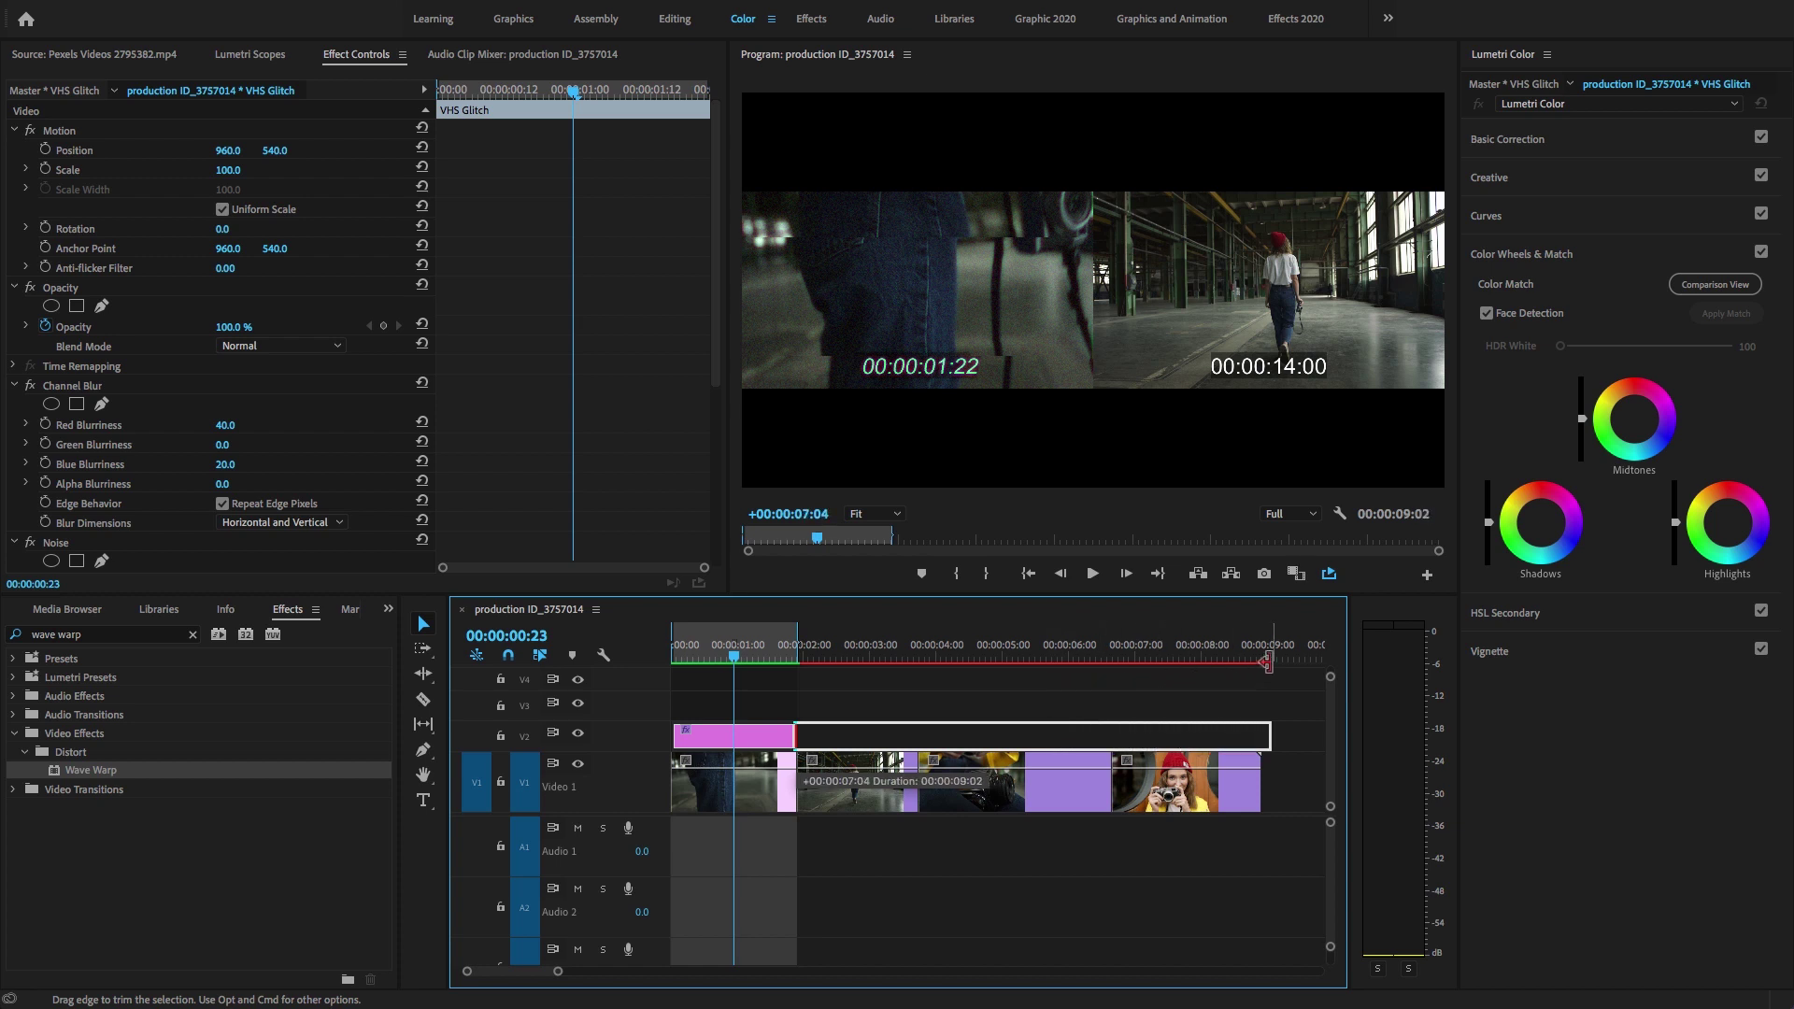
pyautogui.moveTo(1255, 666); pyautogui.dragTo(1258, 665)
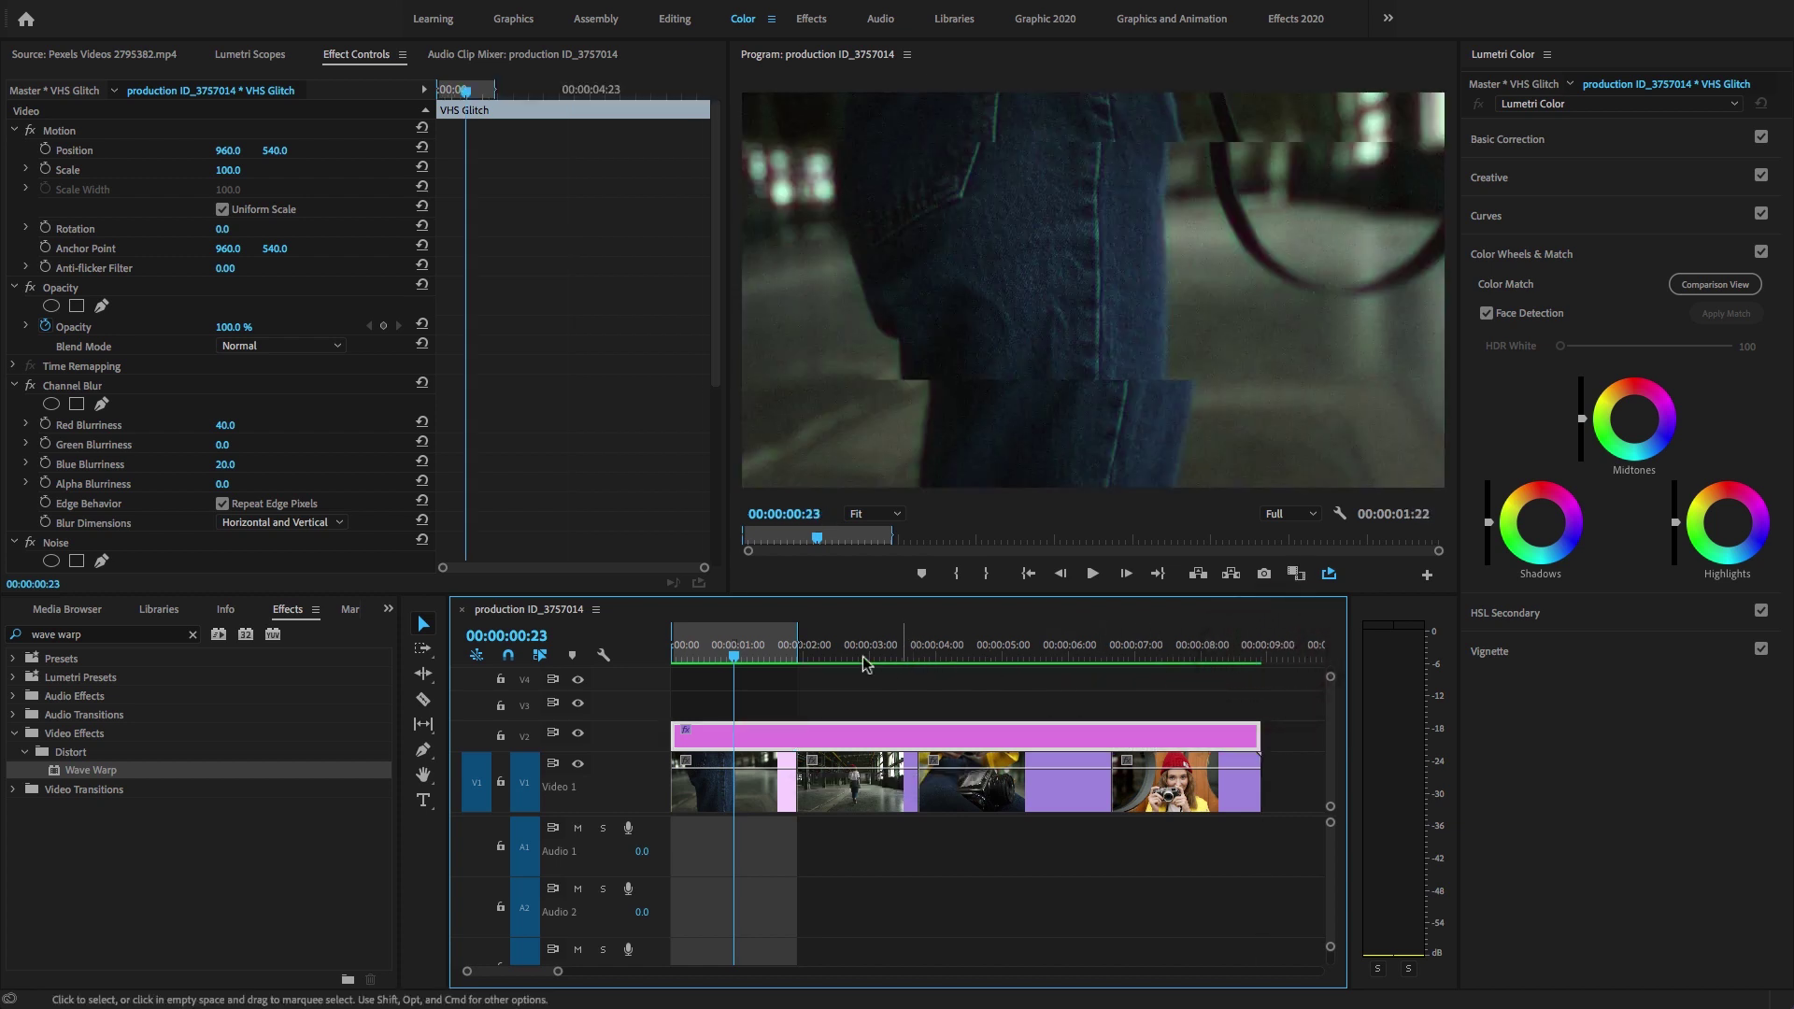
# - Extend the work-area out point to the sequence end to preview the glitch
pyautogui.moveTo(865, 664)
pyautogui.mouseDown()
pyautogui.moveTo(1101, 682)
pyautogui.moveTo(975, 670)
pyautogui.mouseUp()
pyautogui.moveTo(796, 631); pyautogui.dragTo(1261, 626)
pyautogui.moveTo(852, 641); pyautogui.dragTo(673, 649)
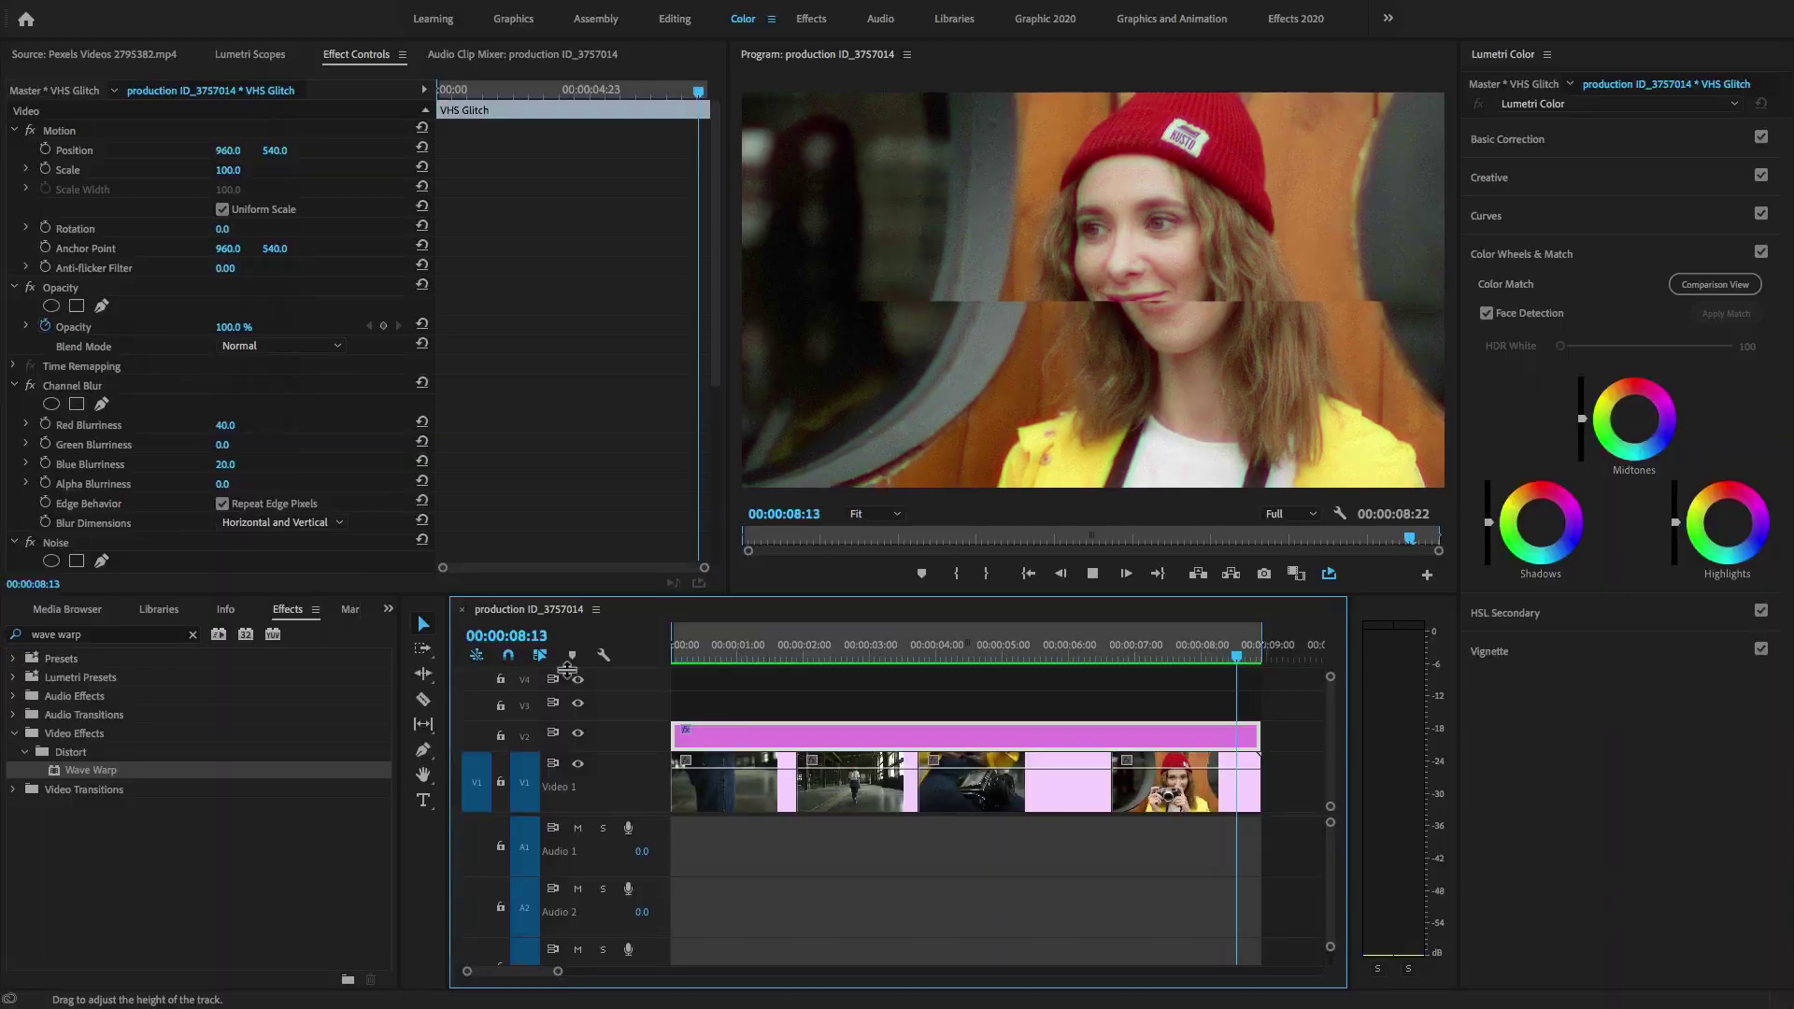
pyautogui.click(840, 649)
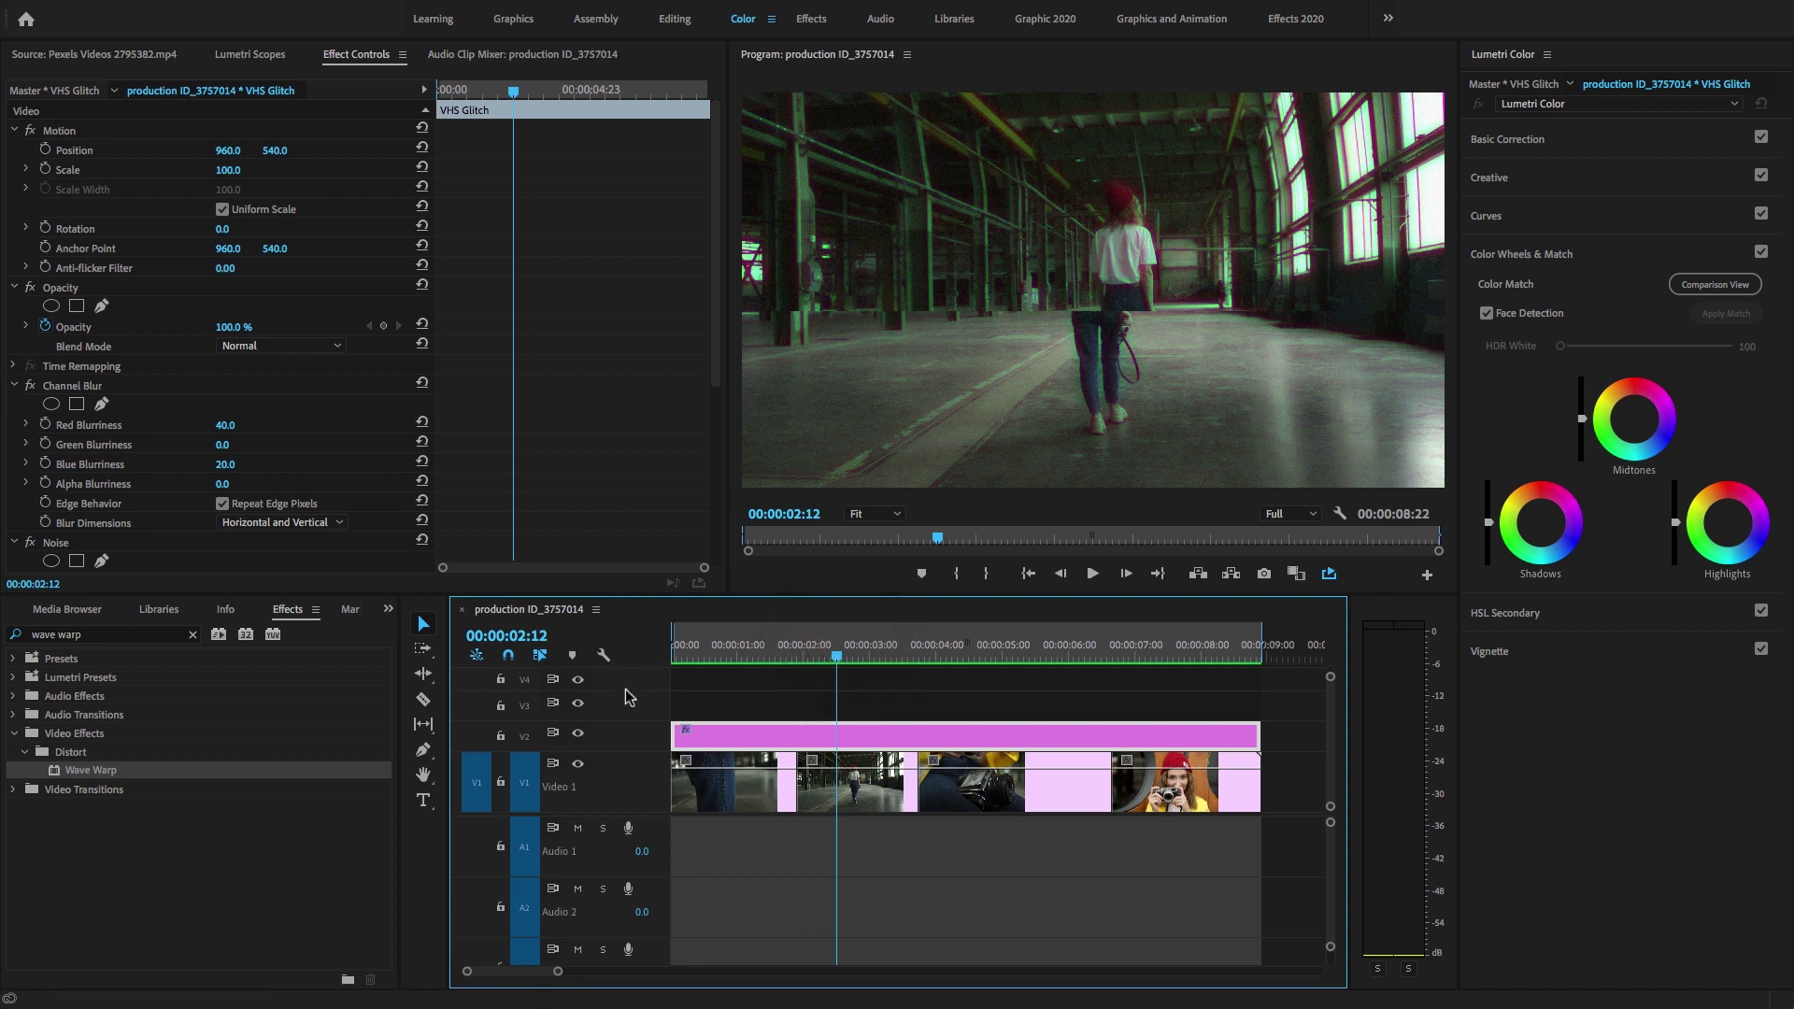
pyautogui.click(577, 733)
pyautogui.click(579, 733)
pyautogui.moveTo(558, 975); pyautogui.dragTo(572, 974)
pyautogui.click(669, 646)
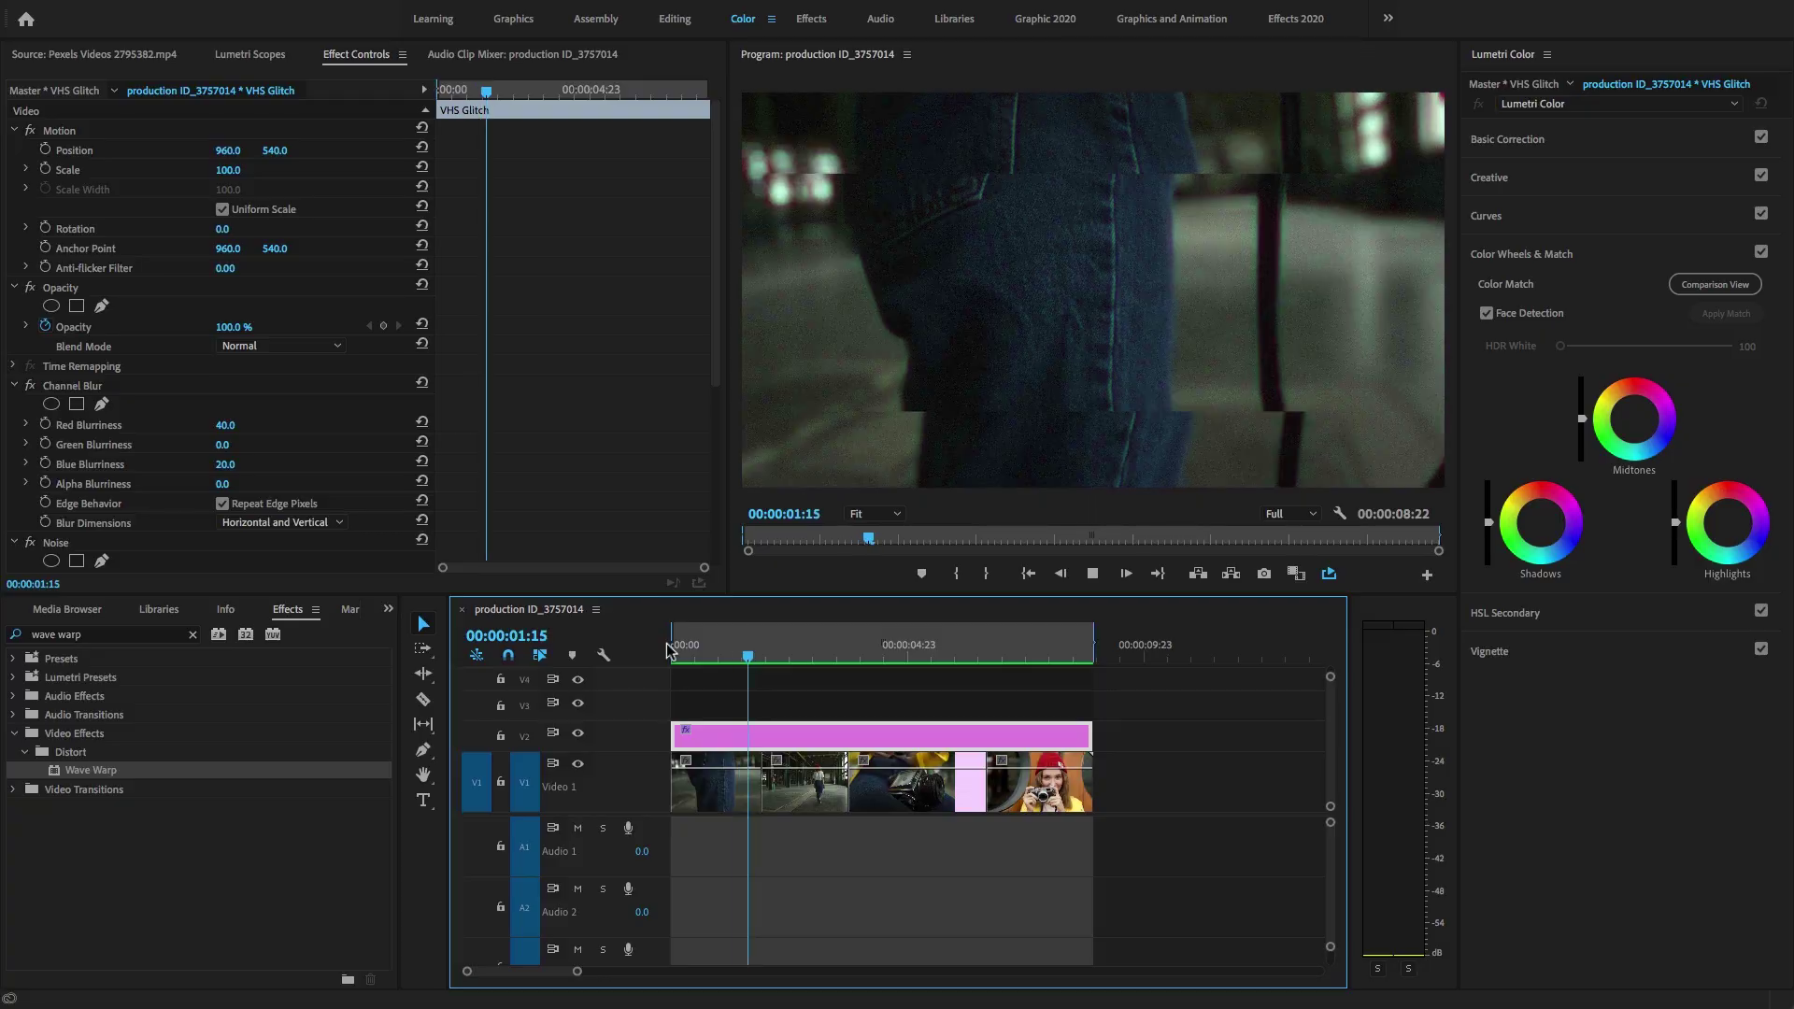
# - Type a 'Digital Creations' title on the frame and enlarge it toward the centre
pyautogui.click(668, 642)
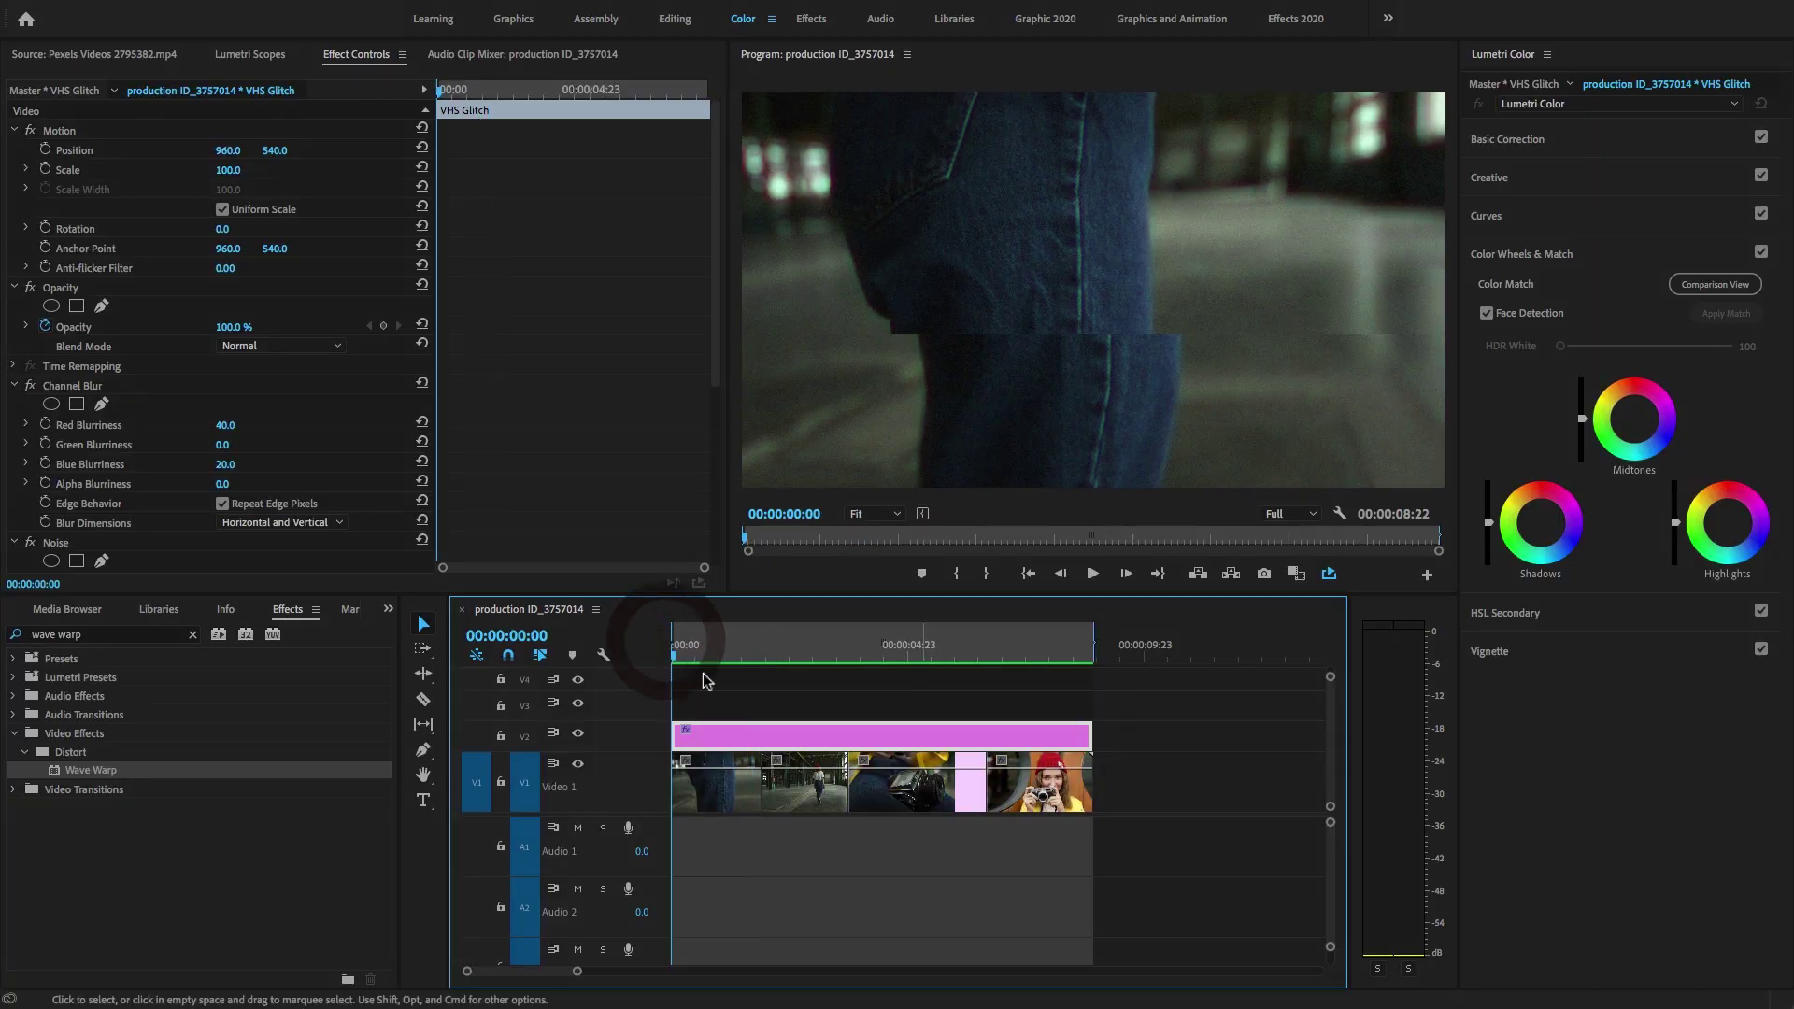
pyautogui.click(191, 635)
pyautogui.click(424, 801)
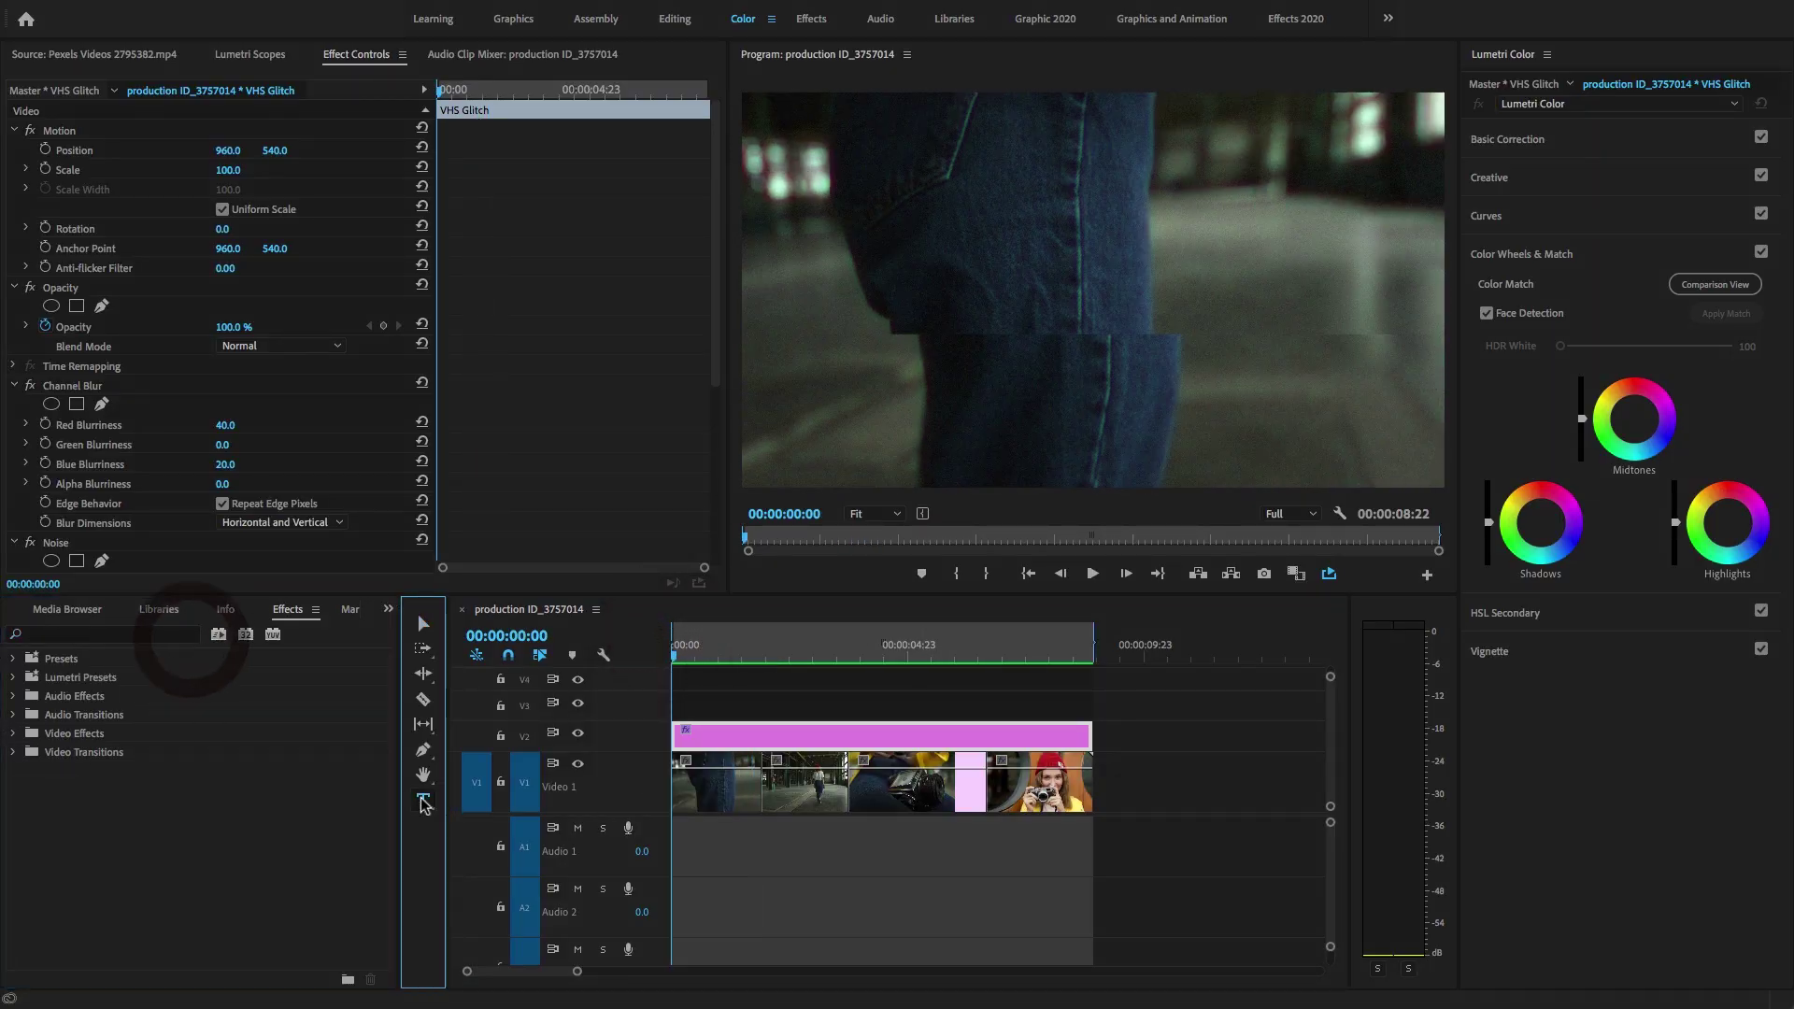
pyautogui.click(931, 323)
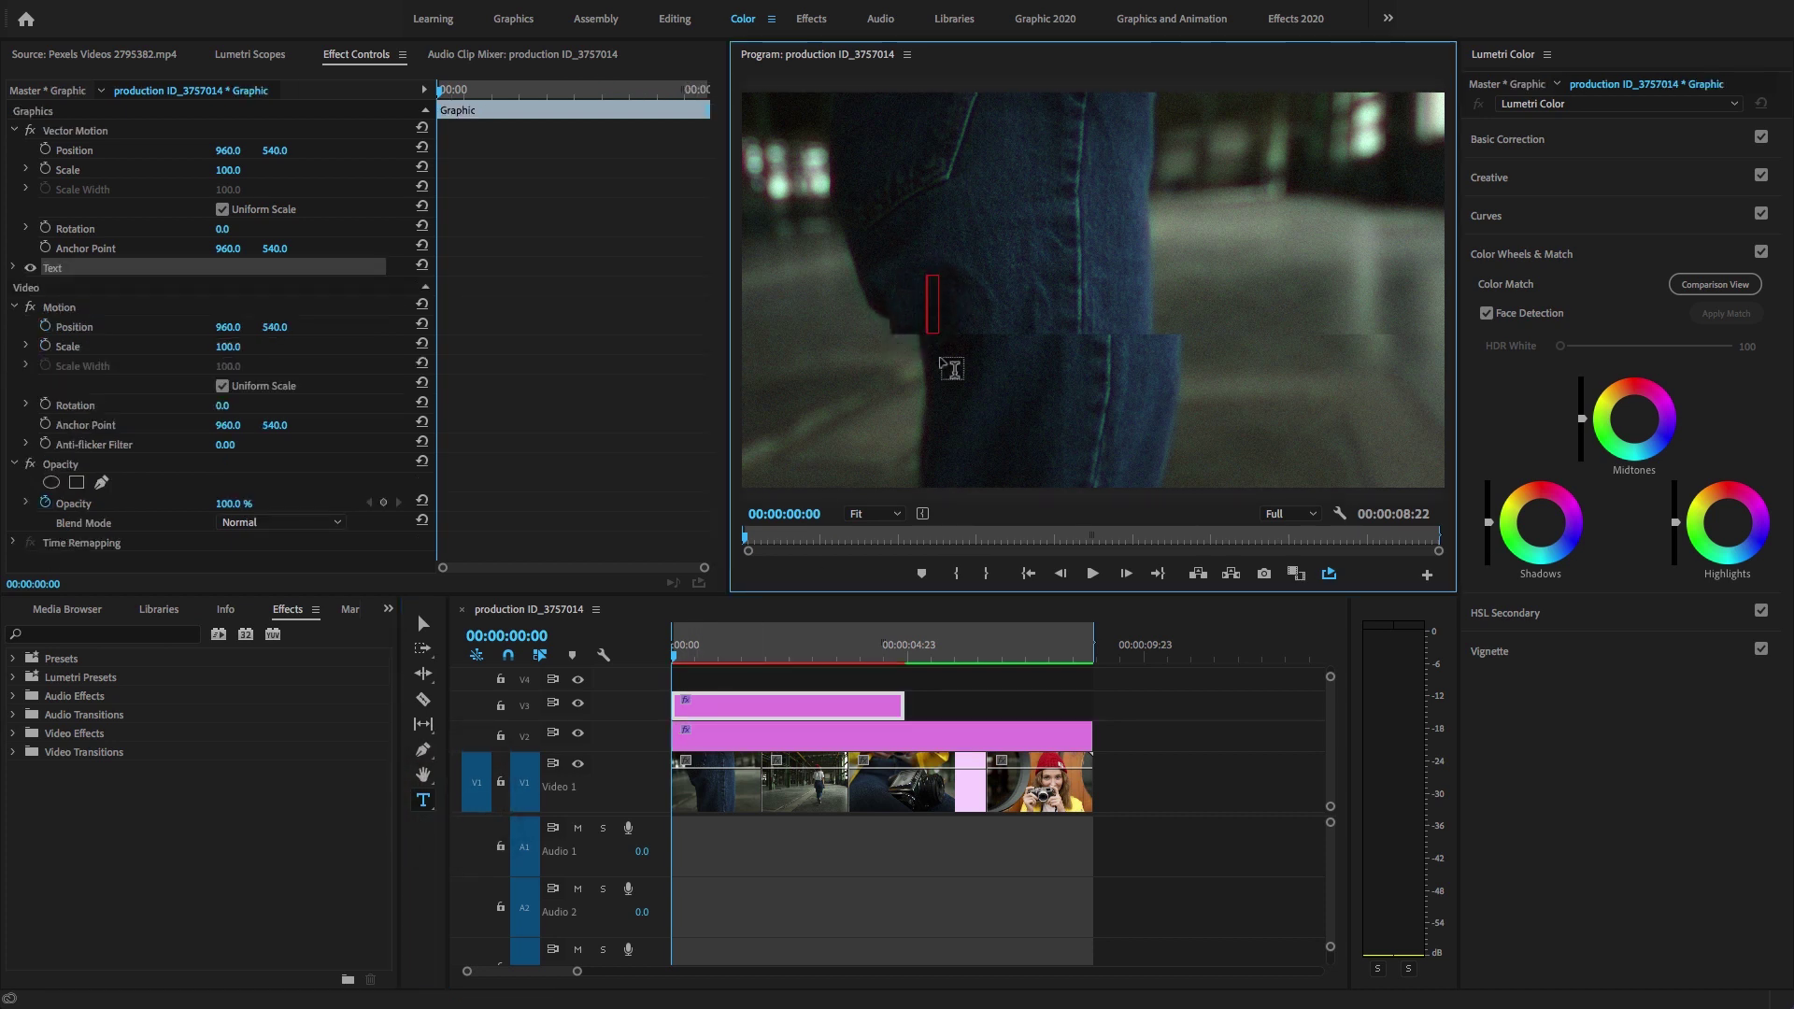
pyautogui.write('Digita  Creat')
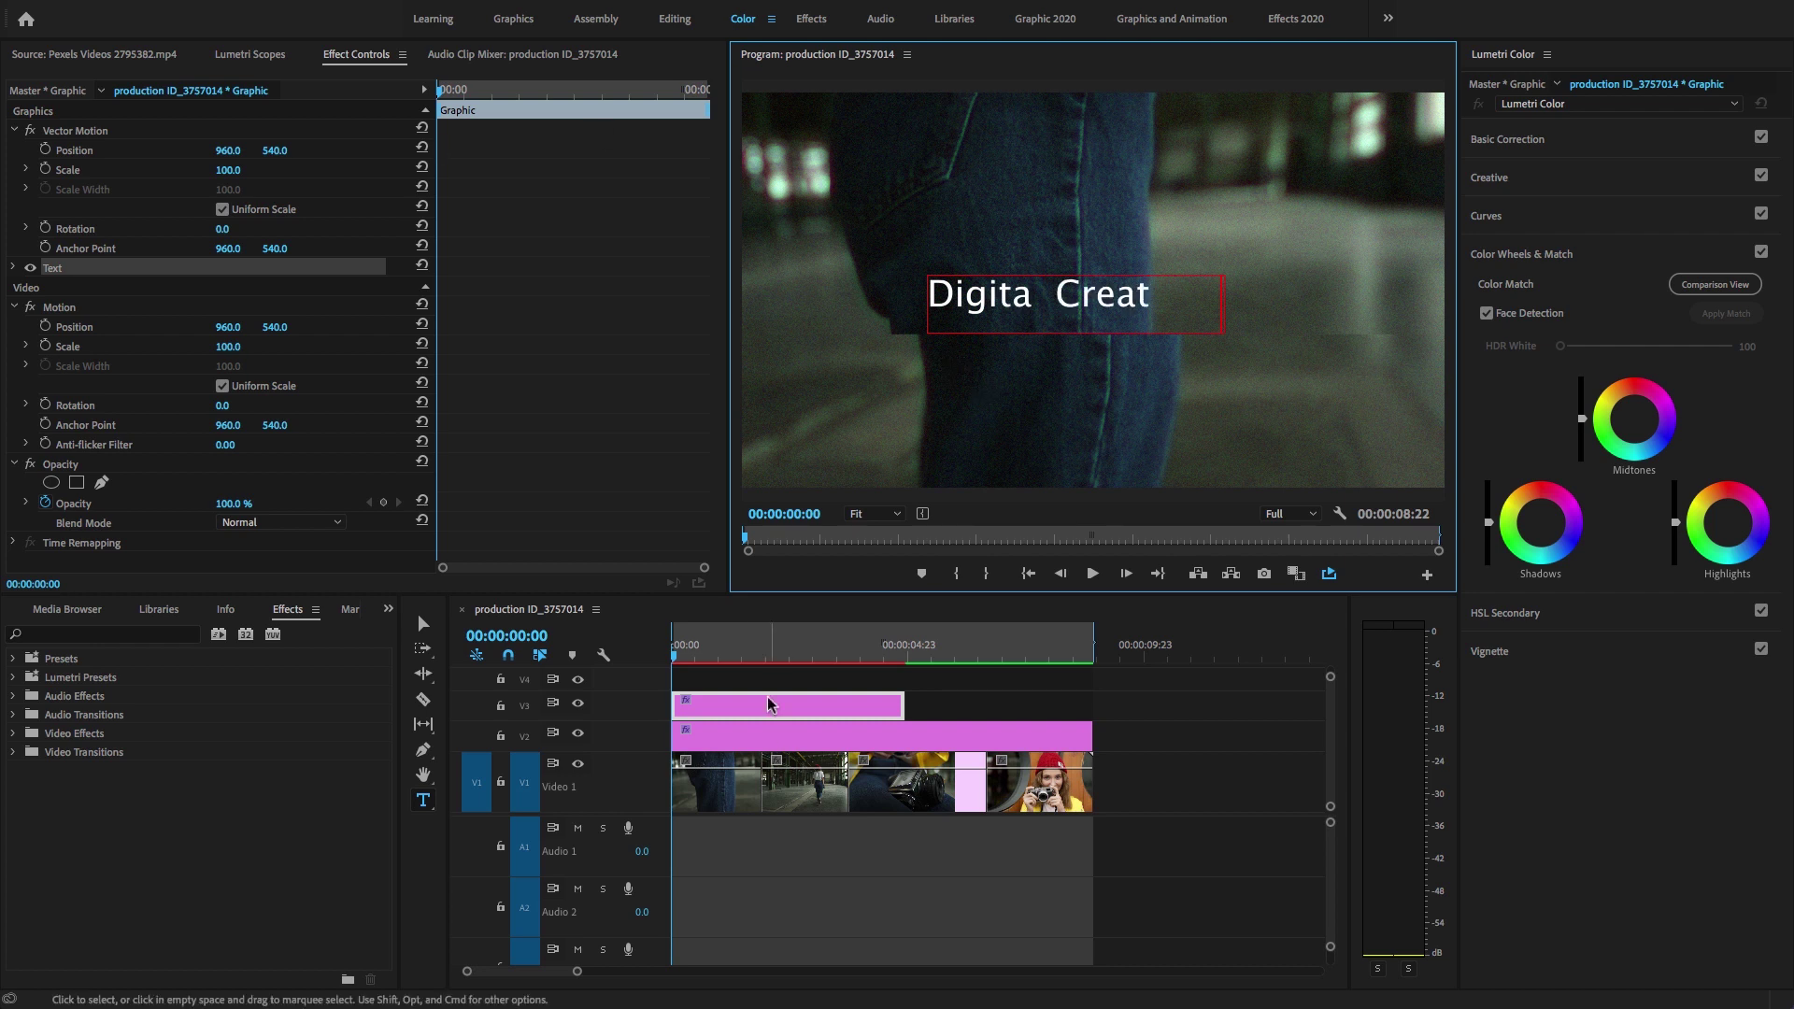
pyautogui.write('ions')
pyautogui.click(424, 624)
pyautogui.moveTo(1225, 333); pyautogui.dragTo(1346, 357)
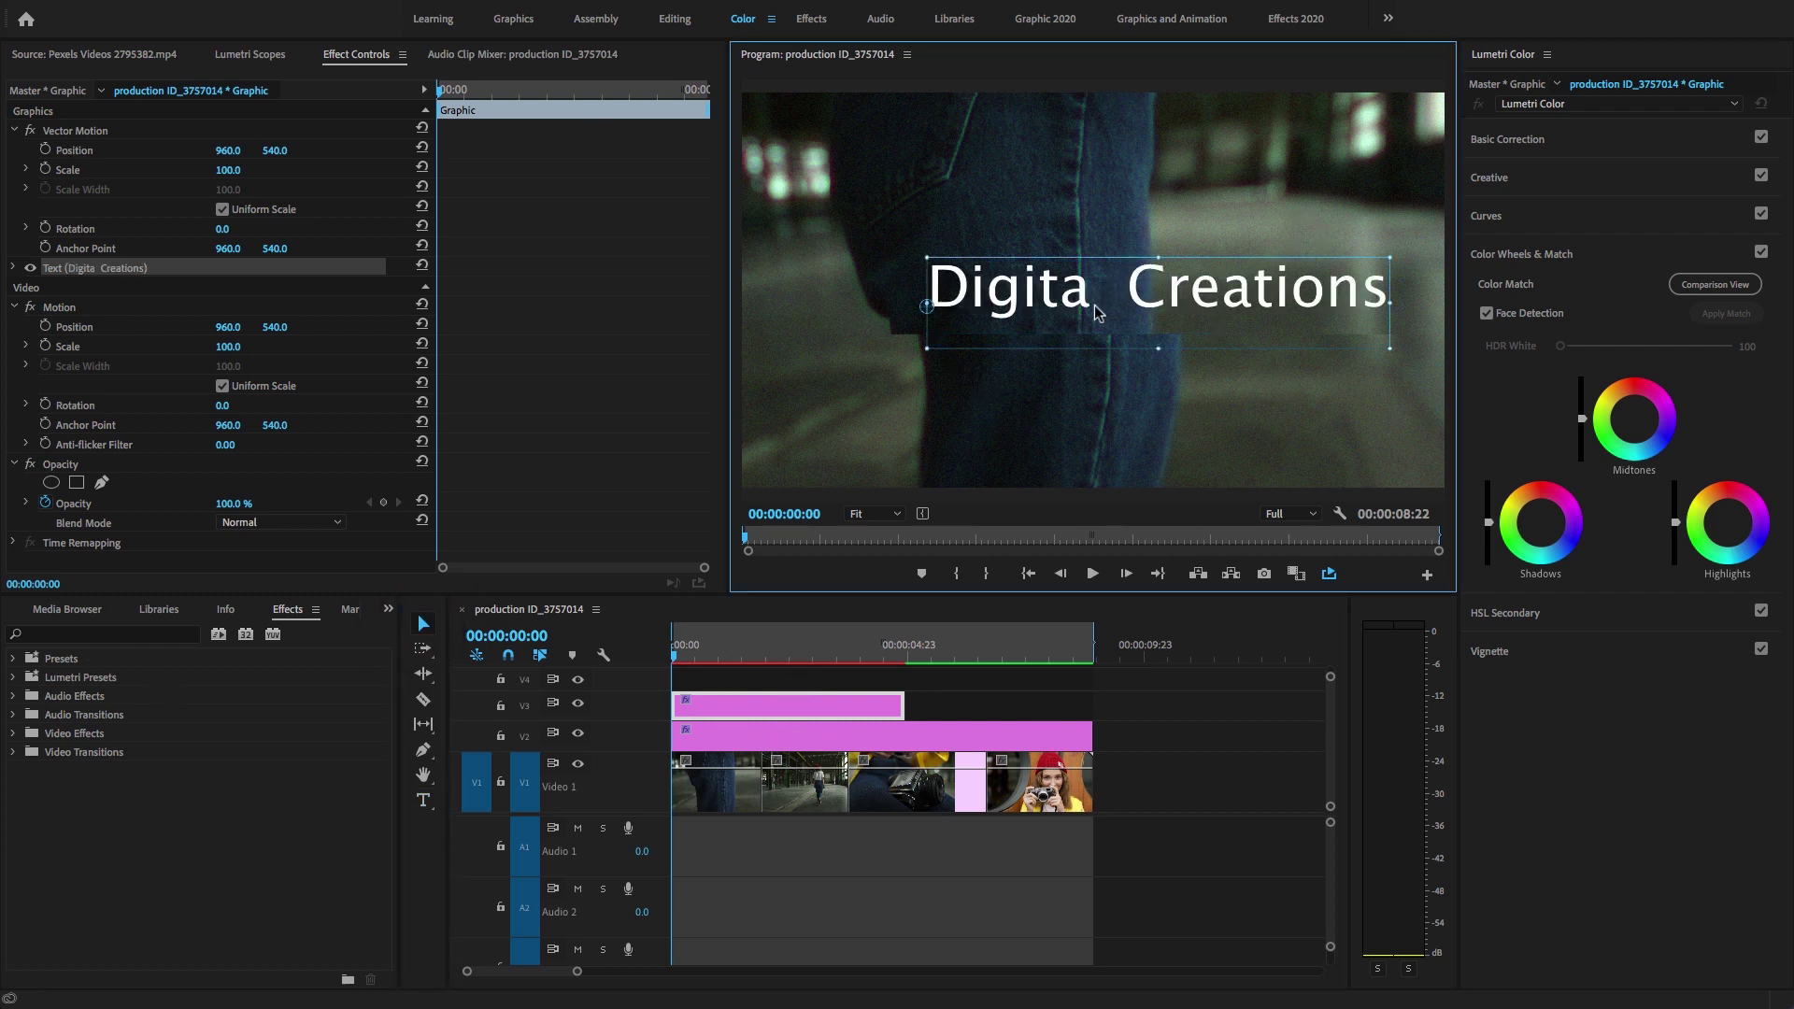
pyautogui.moveTo(1121, 308)
pyautogui.mouseDown()
pyautogui.moveTo(1068, 370)
pyautogui.moveTo(1025, 313)
pyautogui.mouseUp()
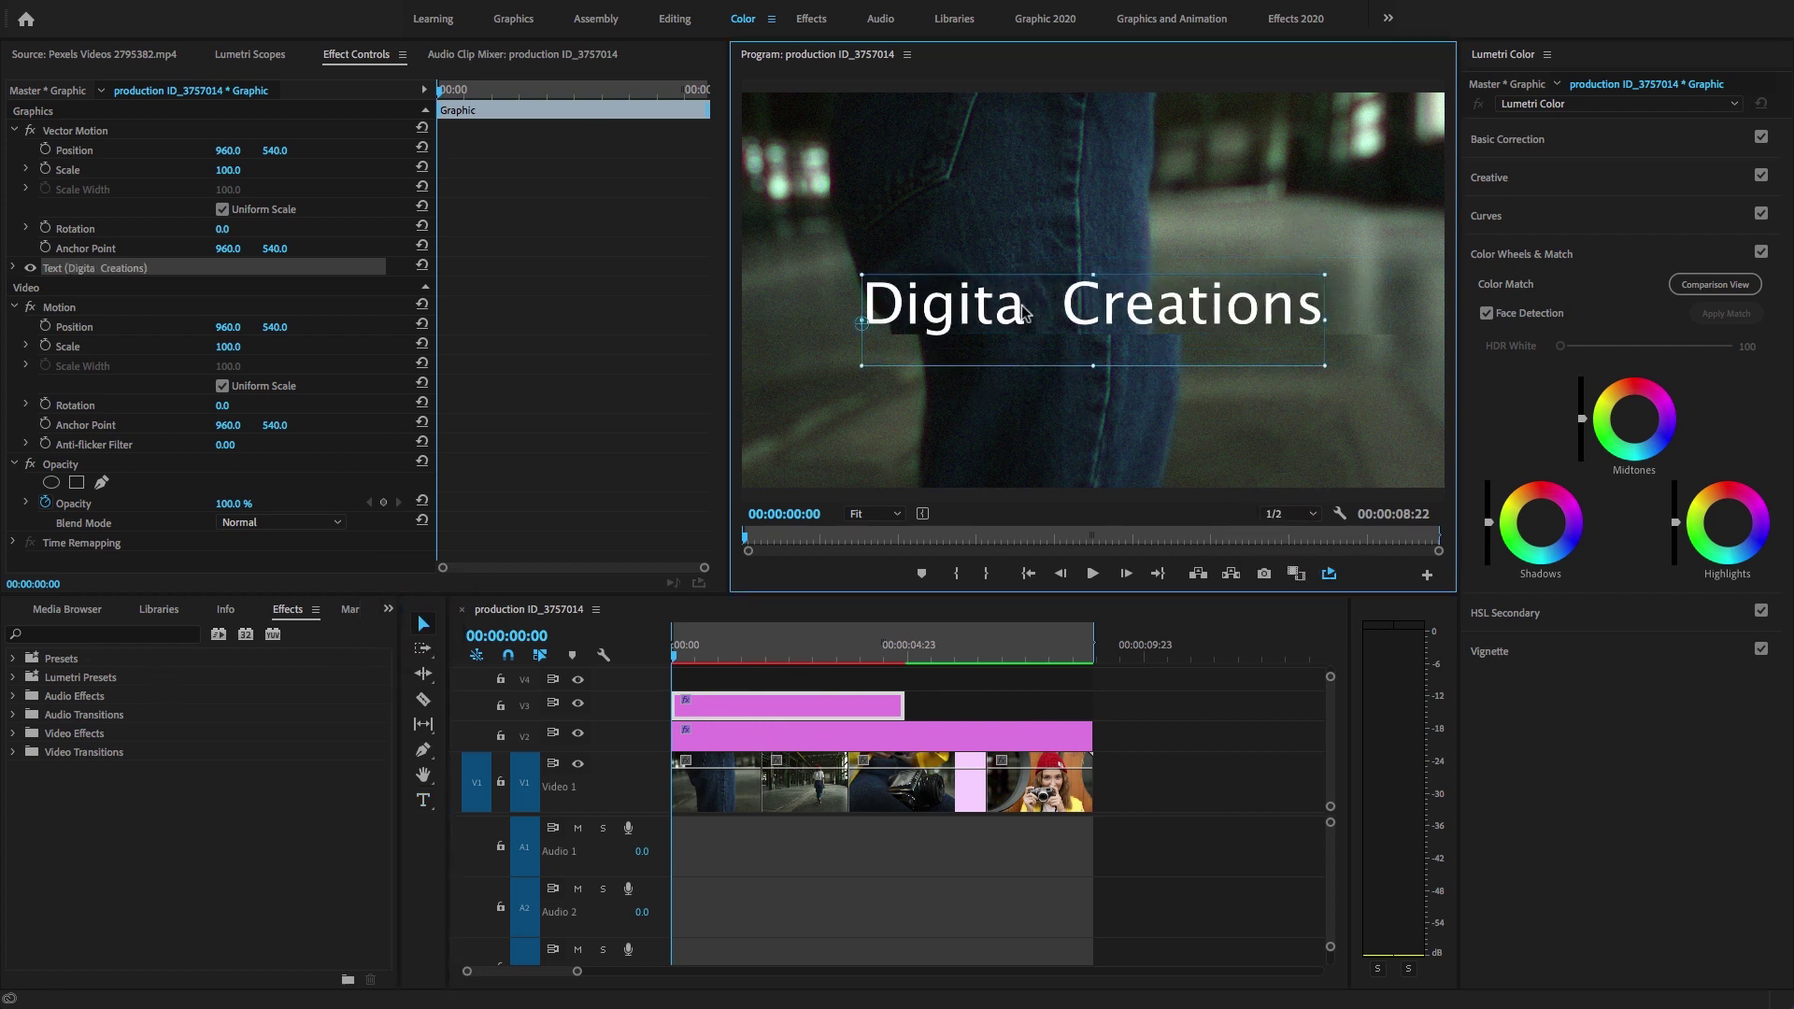
# - Restore the missing letter in 'Digital' and select the VHS Glitch clip
pyautogui.press('t')
pyautogui.click(1024, 317)
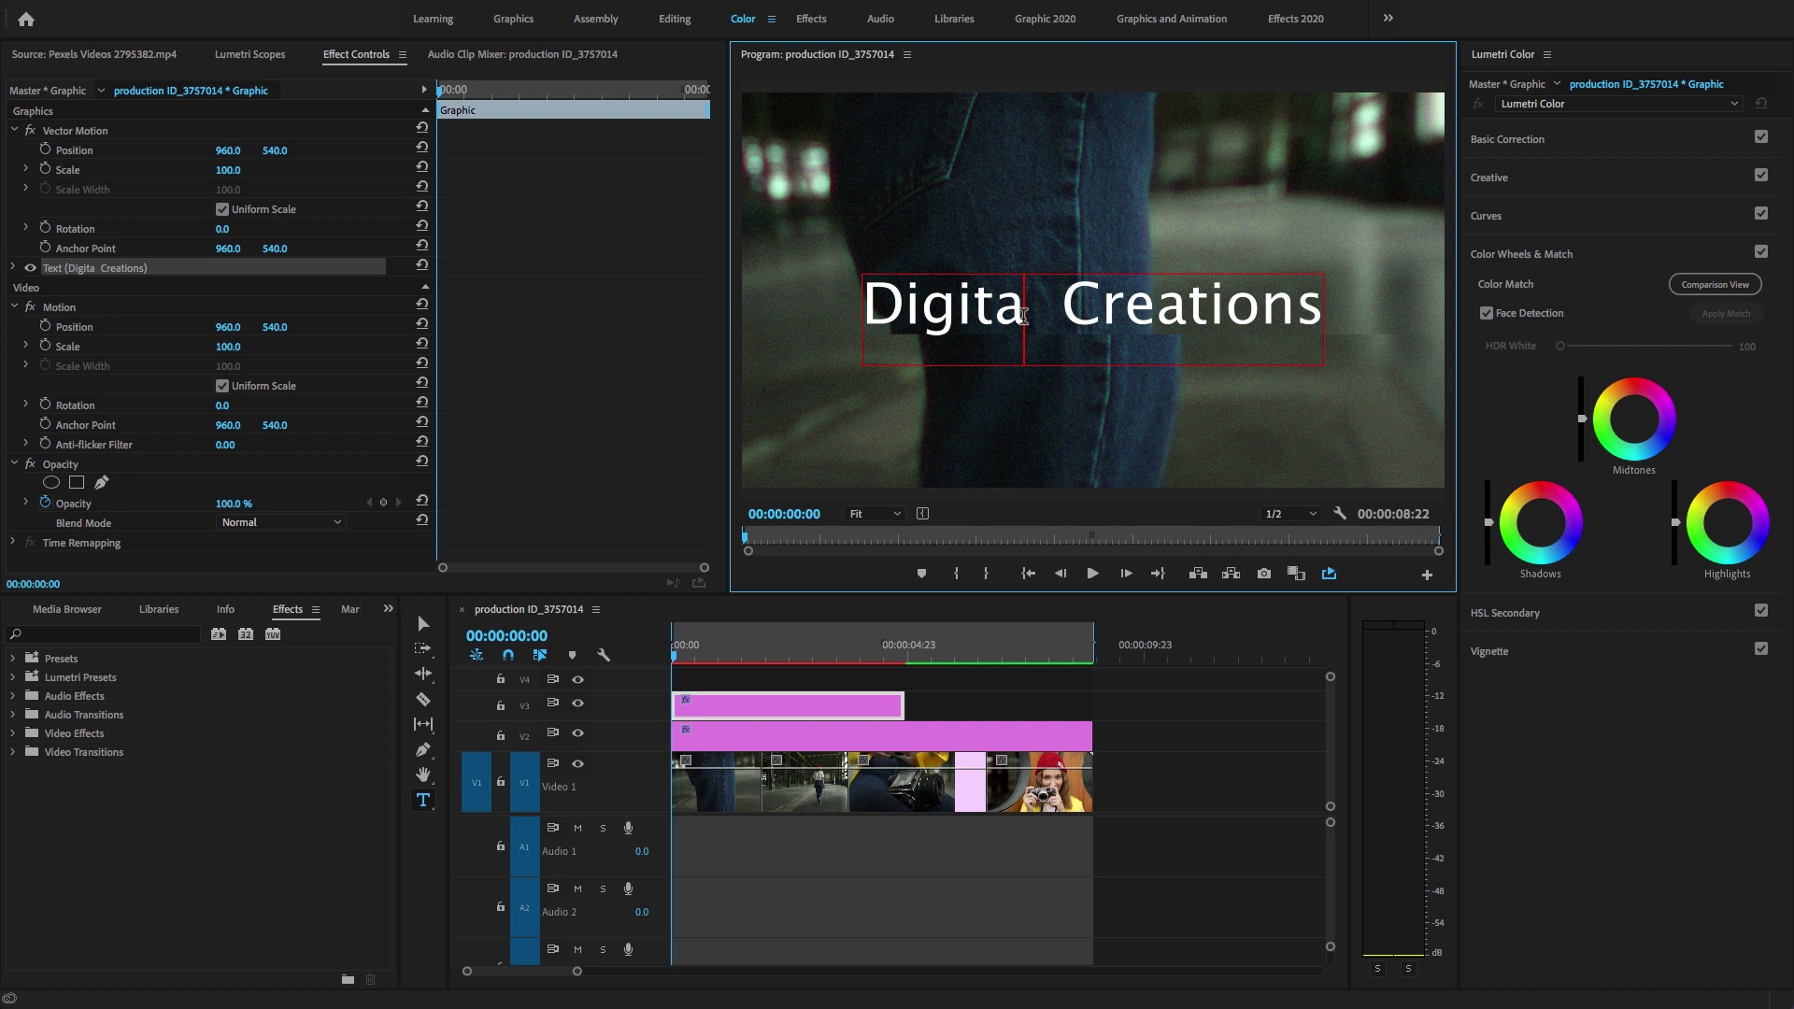
pyautogui.write('l')
pyautogui.click(723, 717)
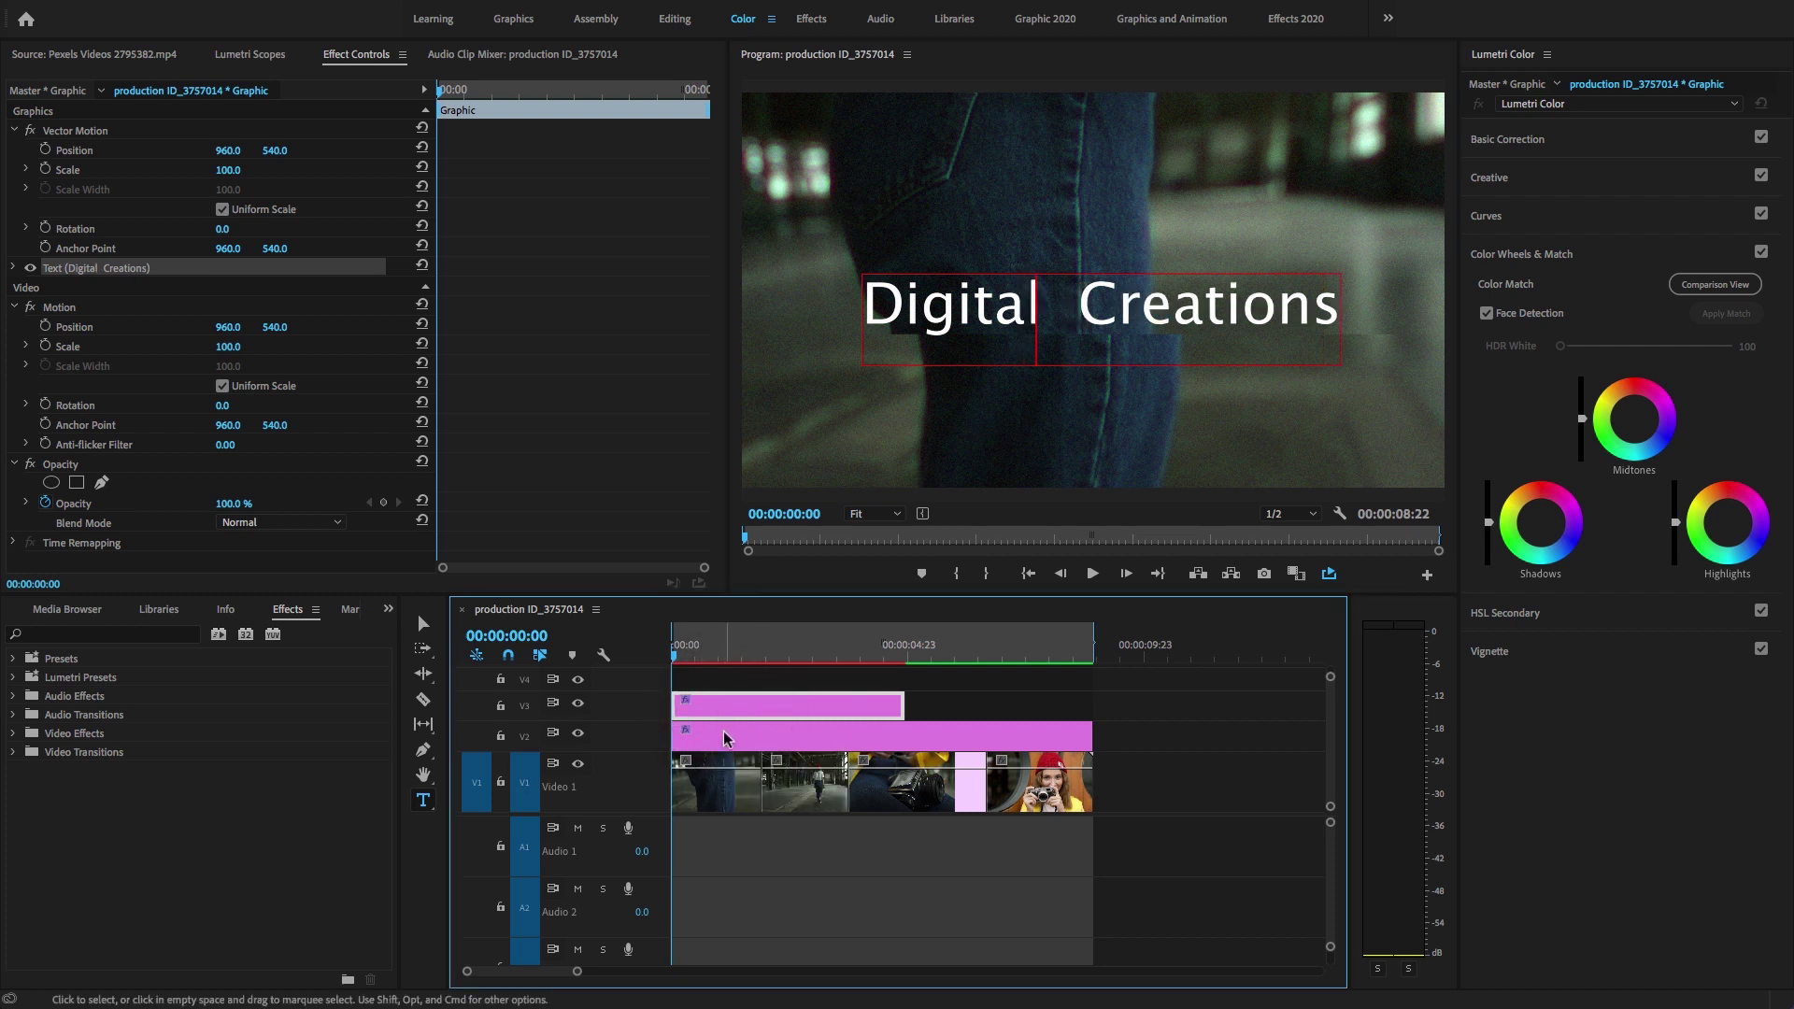
pyautogui.click(696, 653)
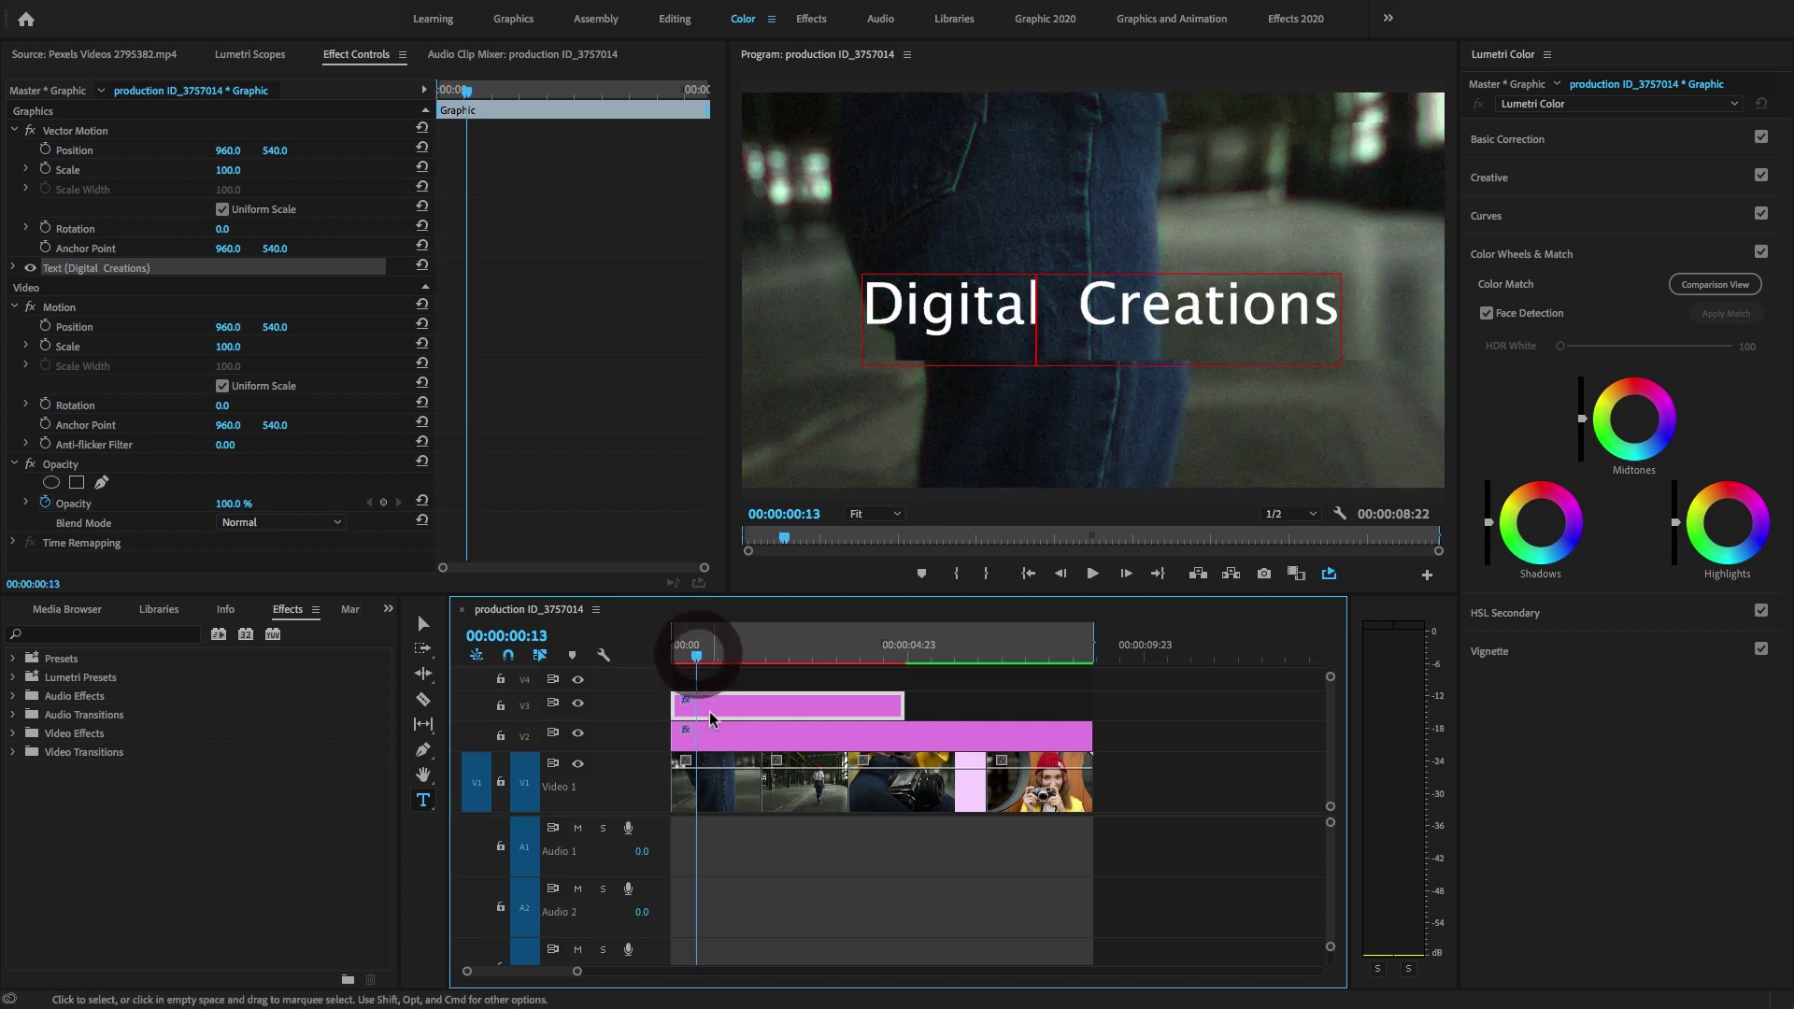
pyautogui.click(712, 744)
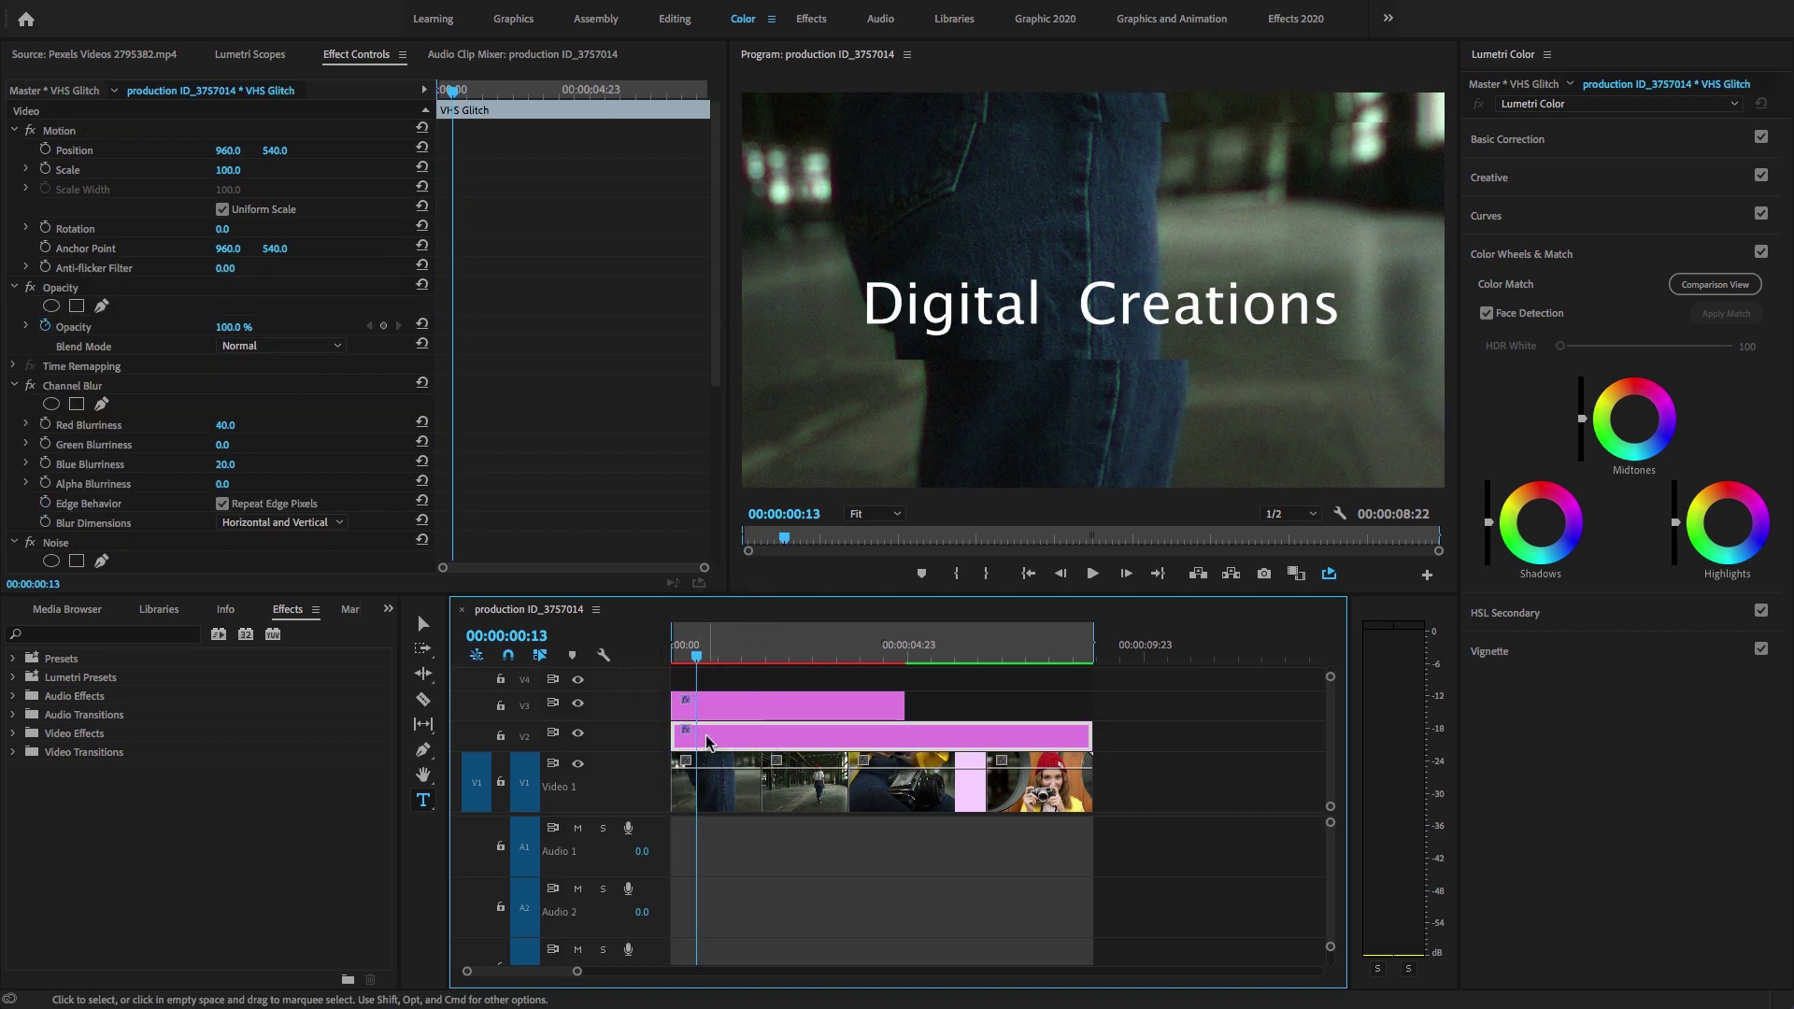
# - Move VHS Glitch to V3 and the title to V2, then extend the title to the sequence end
pyautogui.moveTo(721, 742)
pyautogui.mouseDown()
pyautogui.moveTo(720, 679)
pyautogui.moveTo(718, 734)
pyautogui.mouseUp()
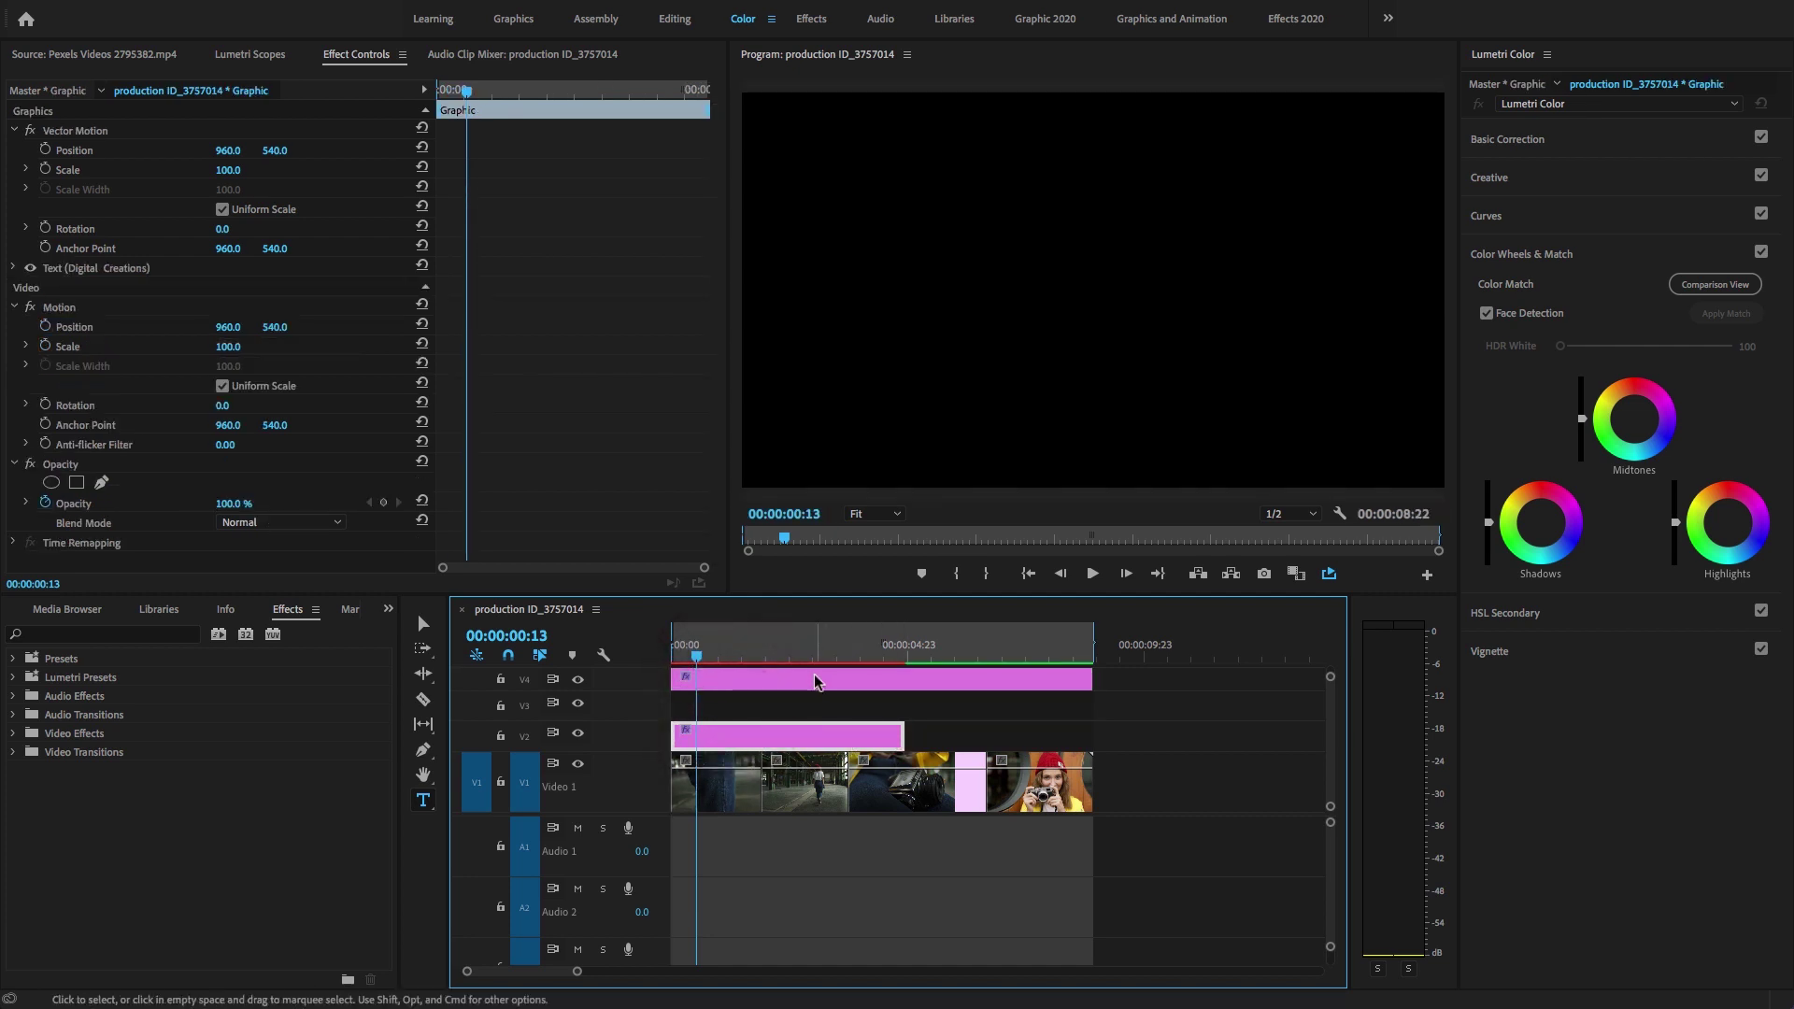
pyautogui.moveTo(825, 681)
pyautogui.mouseDown()
pyautogui.moveTo(828, 709)
pyautogui.moveTo(801, 692)
pyautogui.mouseUp()
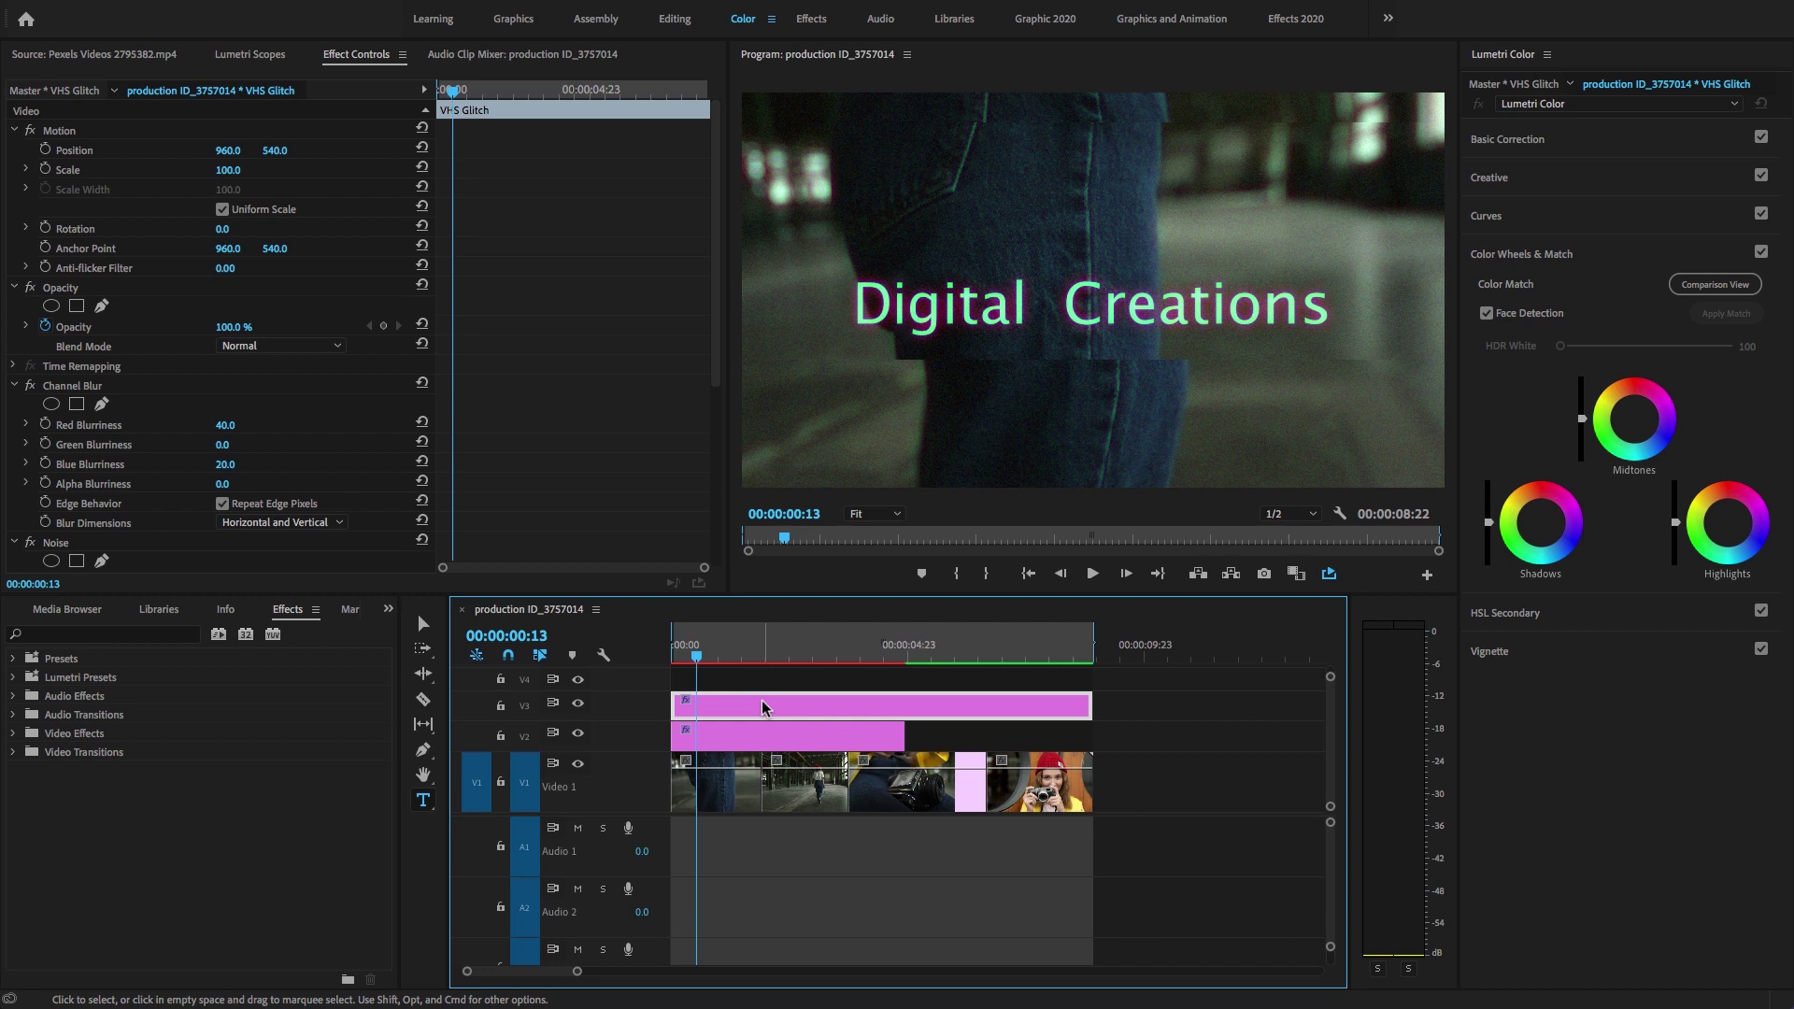
pyautogui.moveTo(903, 734); pyautogui.dragTo(1079, 713)
pyautogui.moveTo(714, 646); pyautogui.dragTo(905, 645)
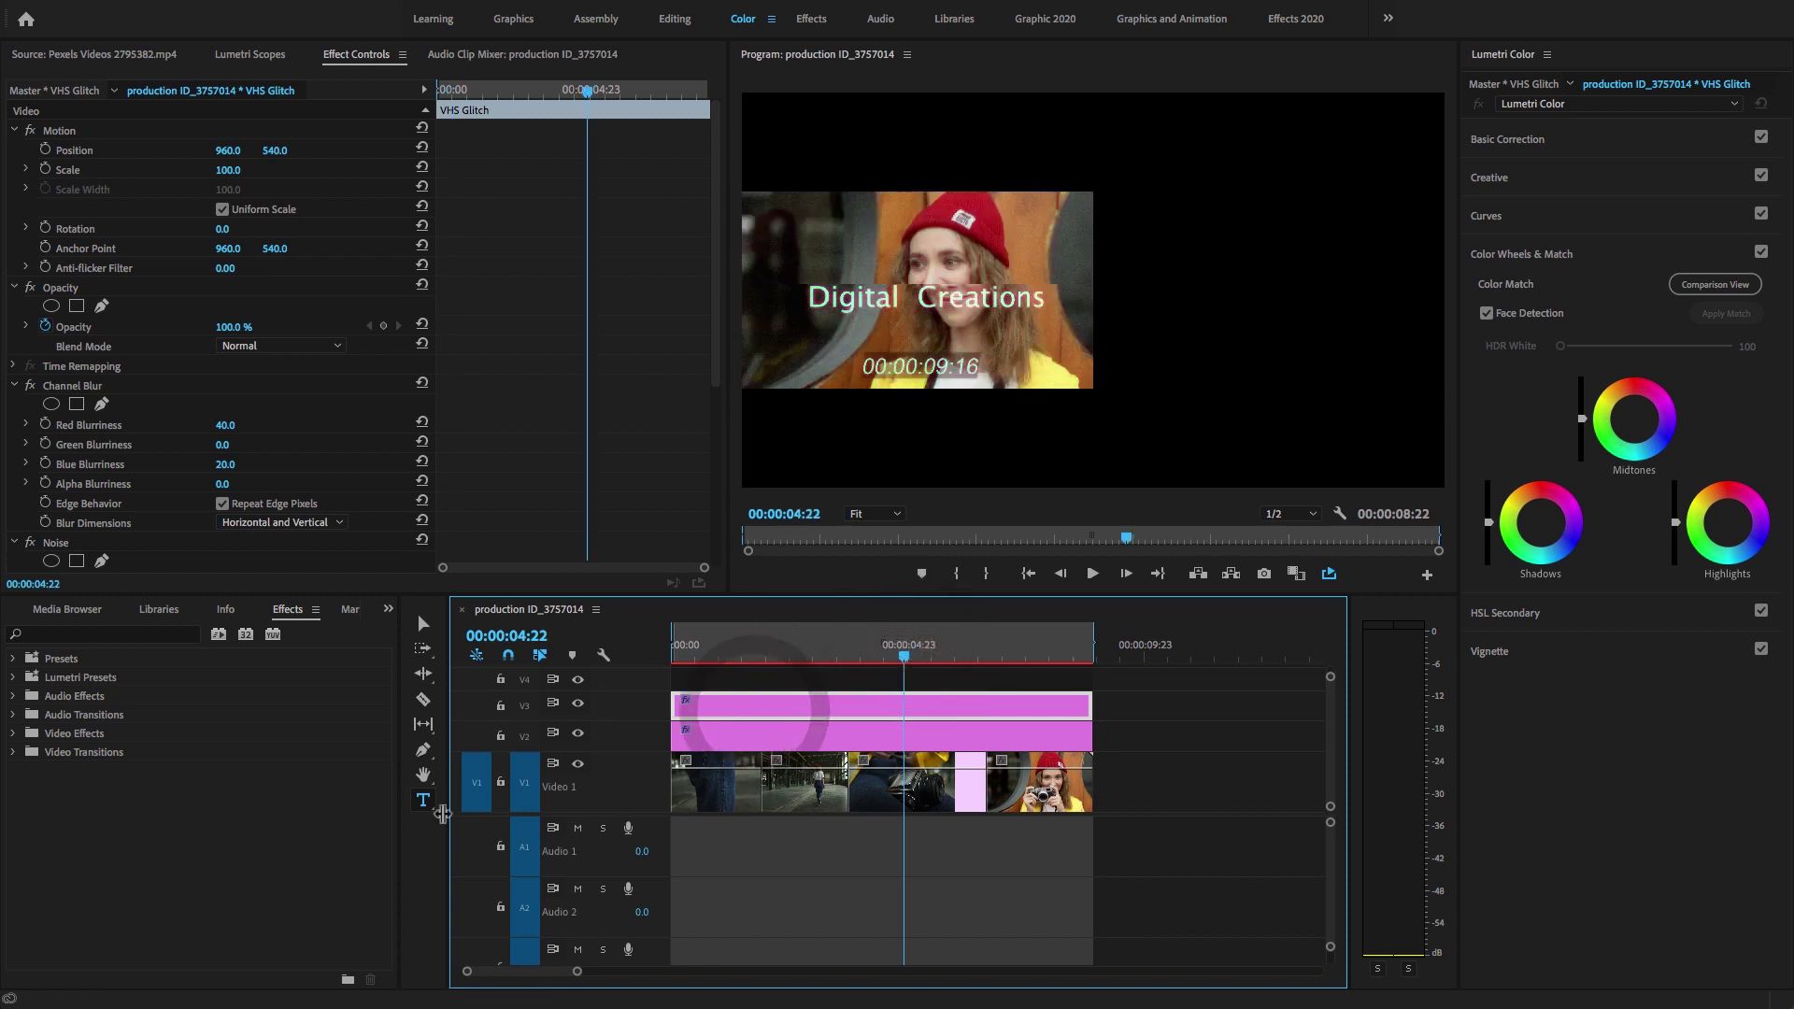
# - Append the production ID_3757057, ID_3757014 and ID_3757013 clips to the end of Video 1
pyautogui.click(57, 611)
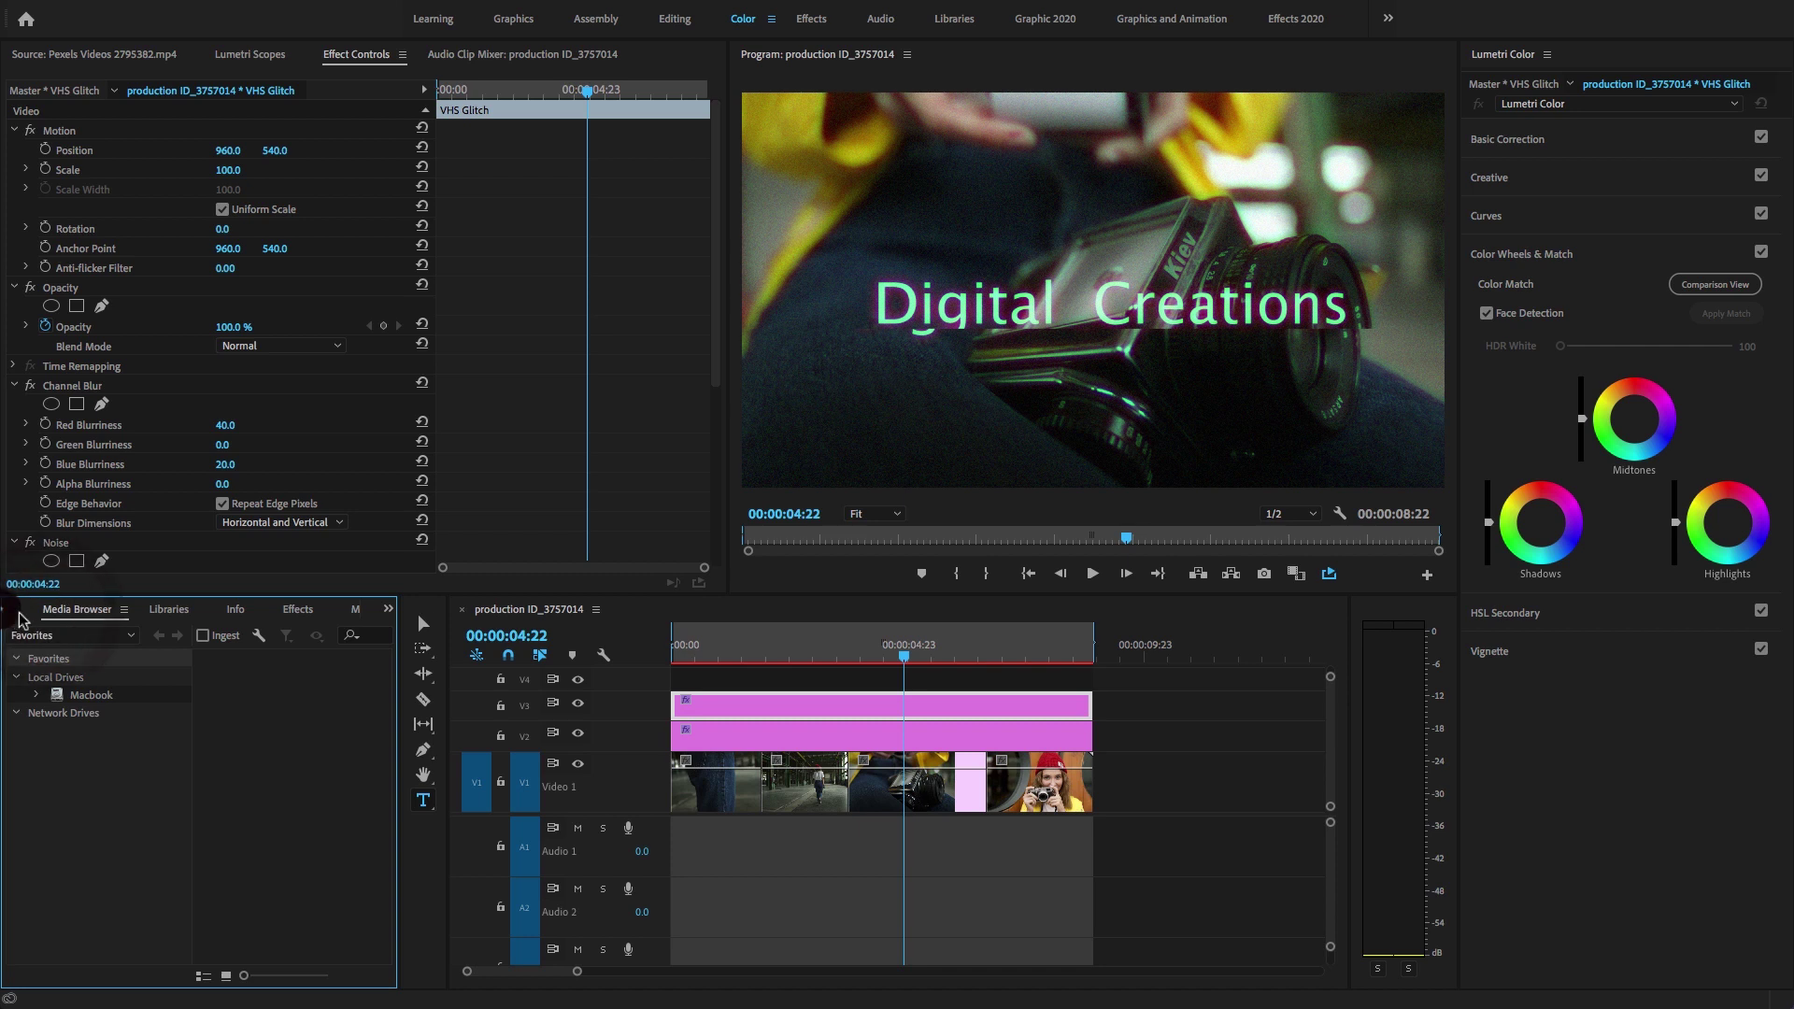
pyautogui.click(21, 611)
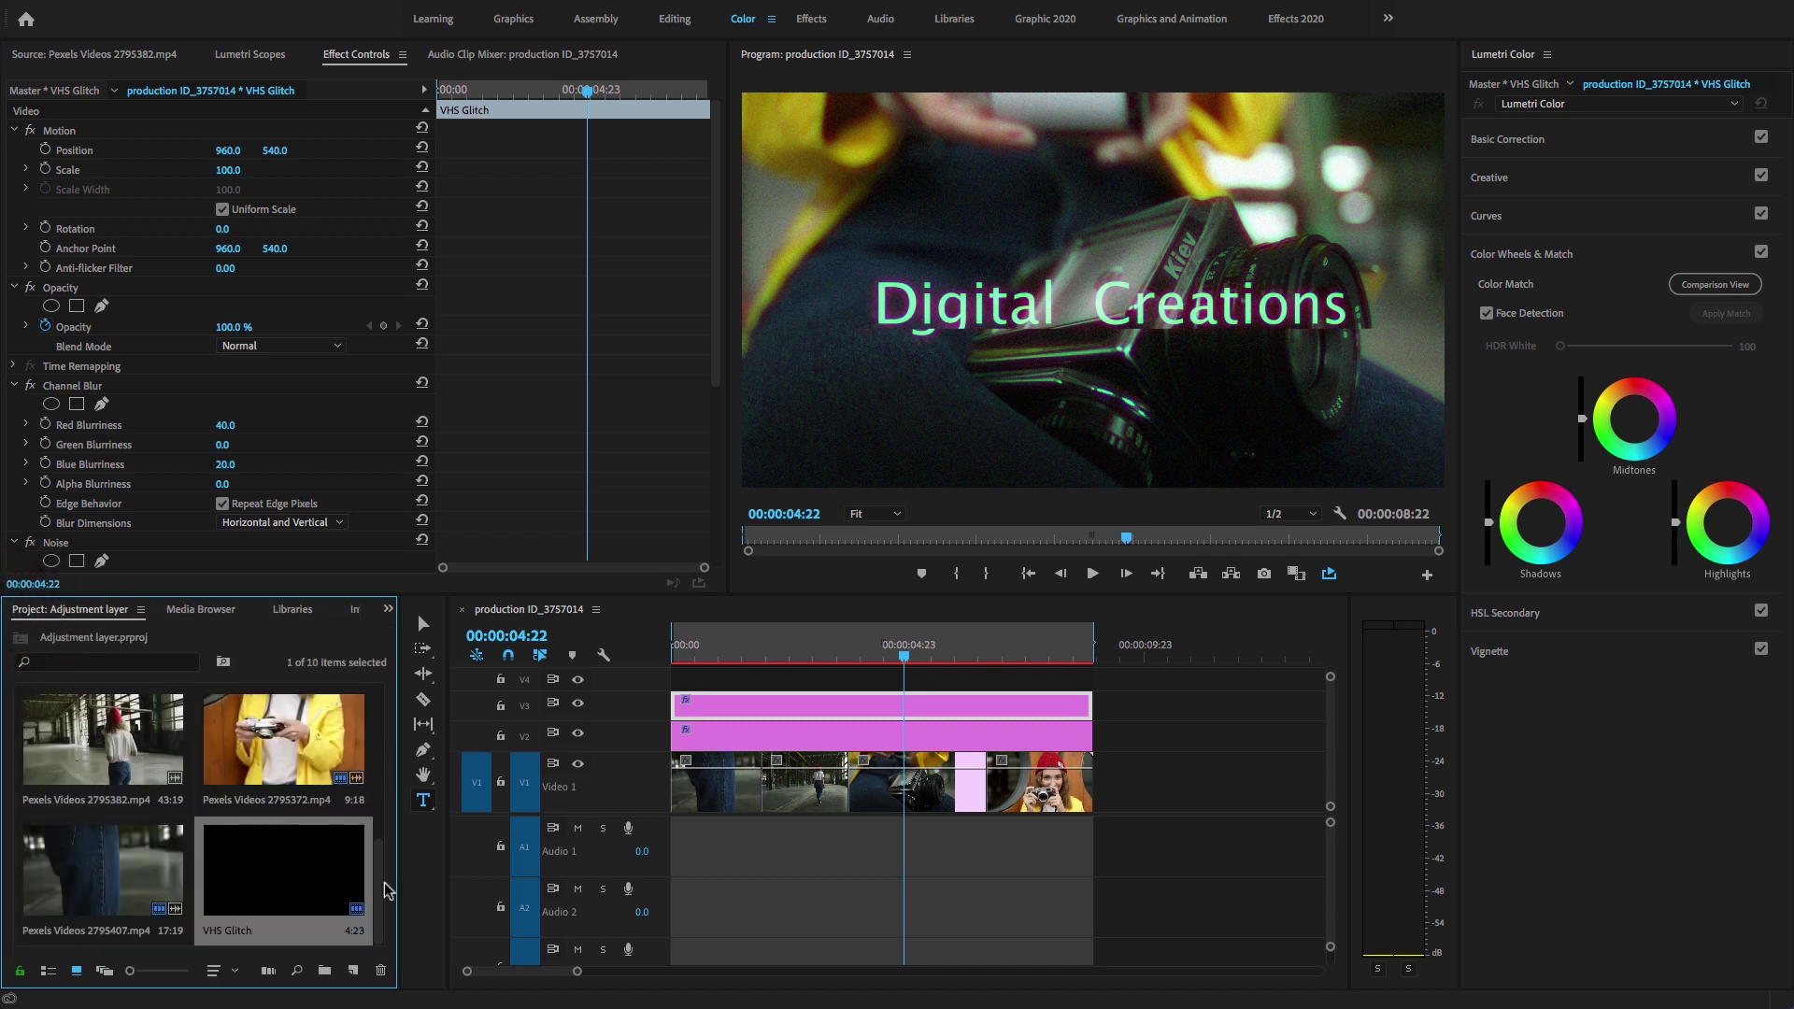
pyautogui.scroll(5, 386, 887)
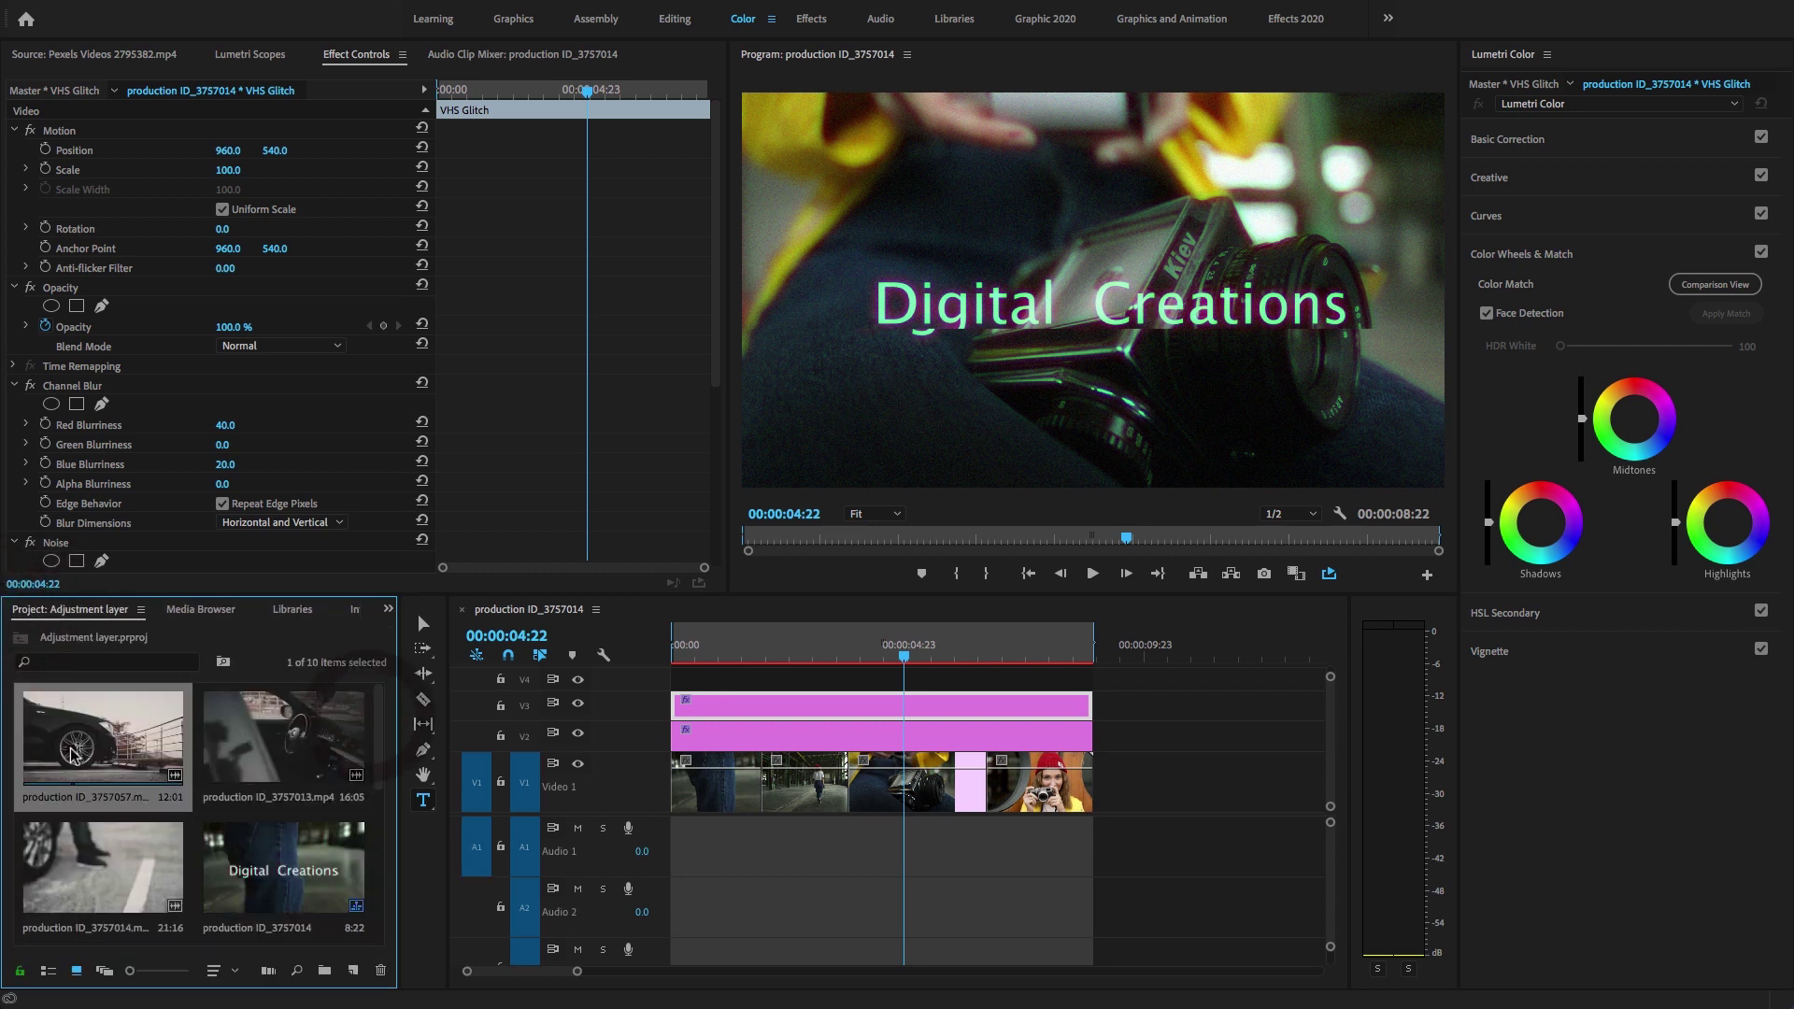
pyautogui.doubleClick(76, 751)
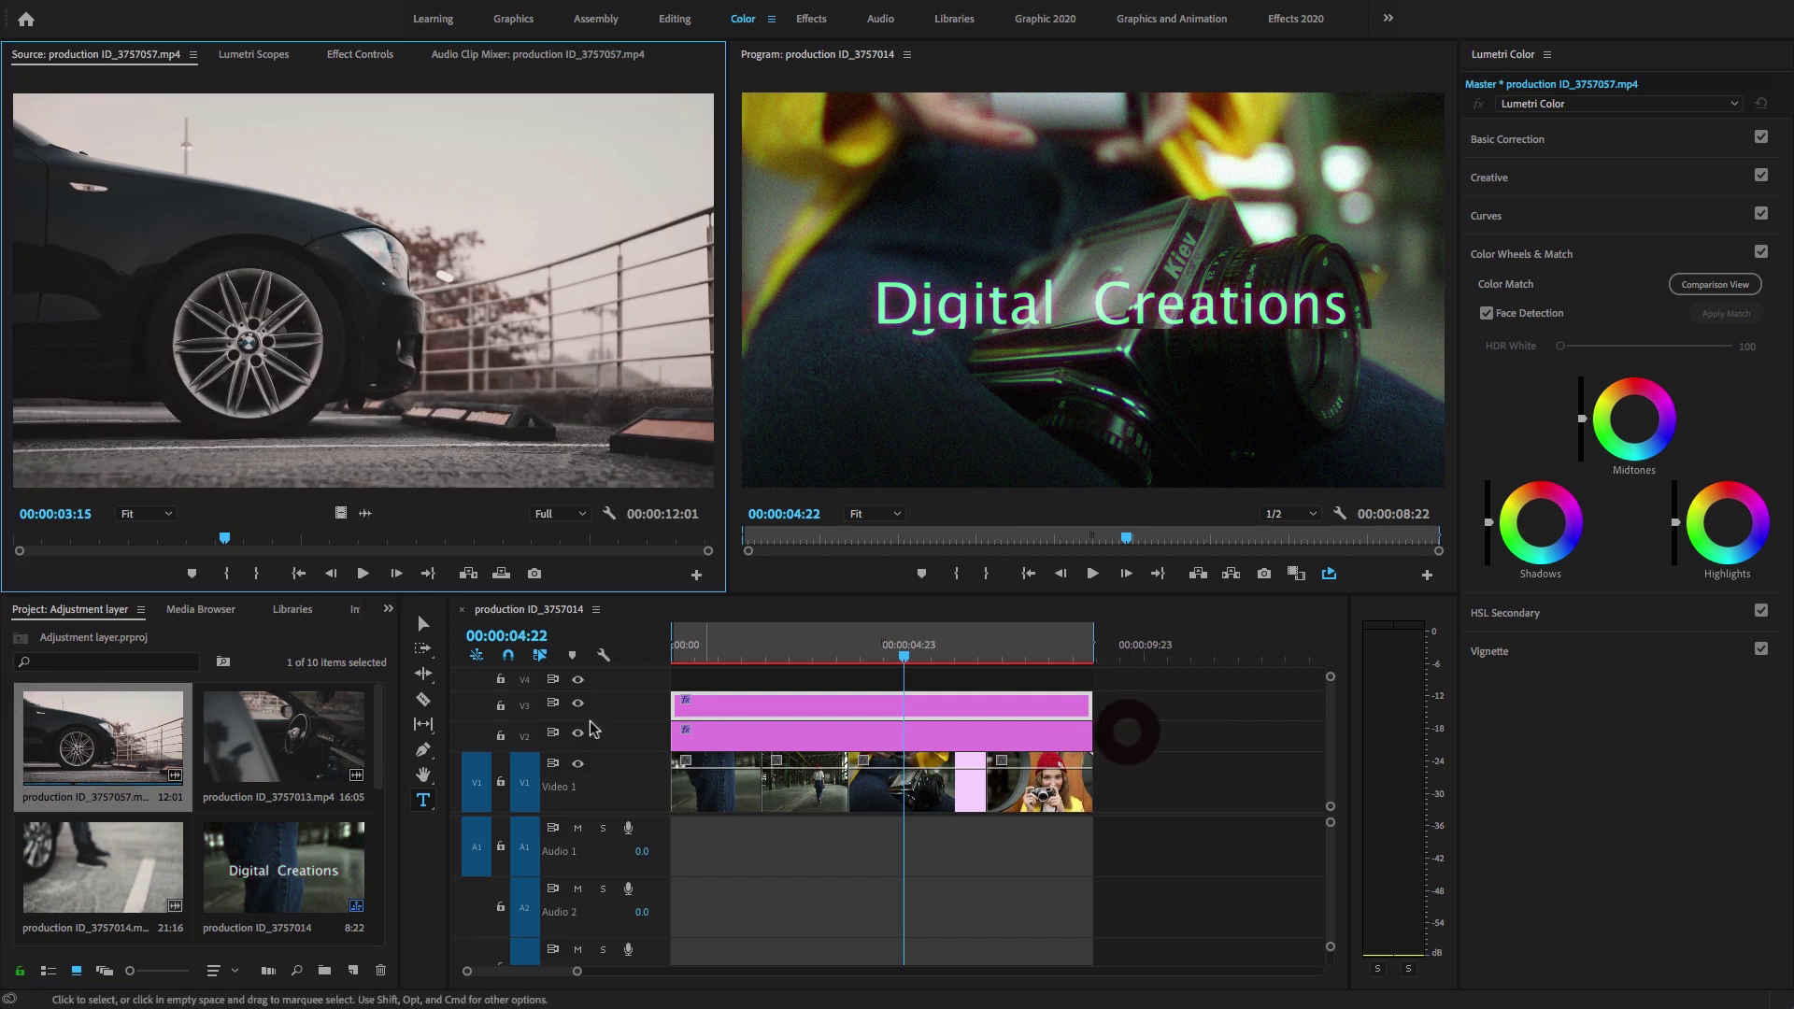
pyautogui.moveTo(1128, 732); pyautogui.dragTo(1137, 804)
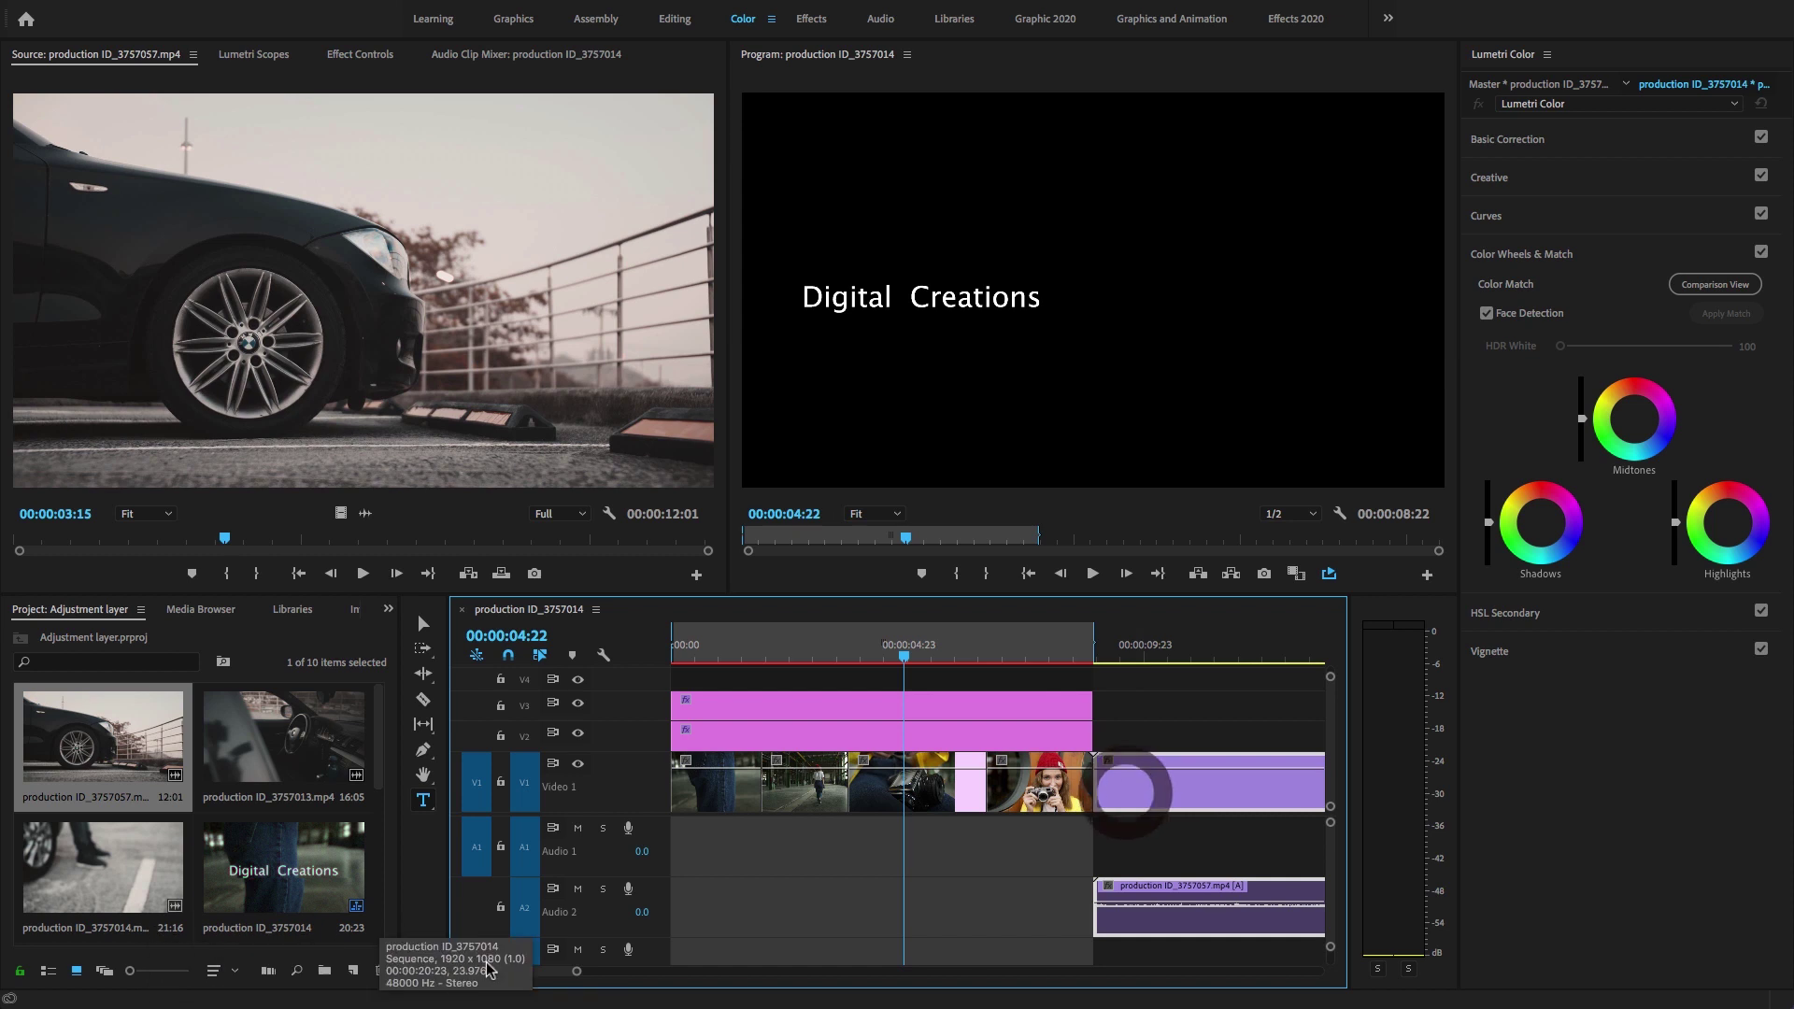
pyautogui.moveTo(580, 969); pyautogui.dragTo(754, 969)
pyautogui.moveTo(101, 869); pyautogui.dragTo(863, 773)
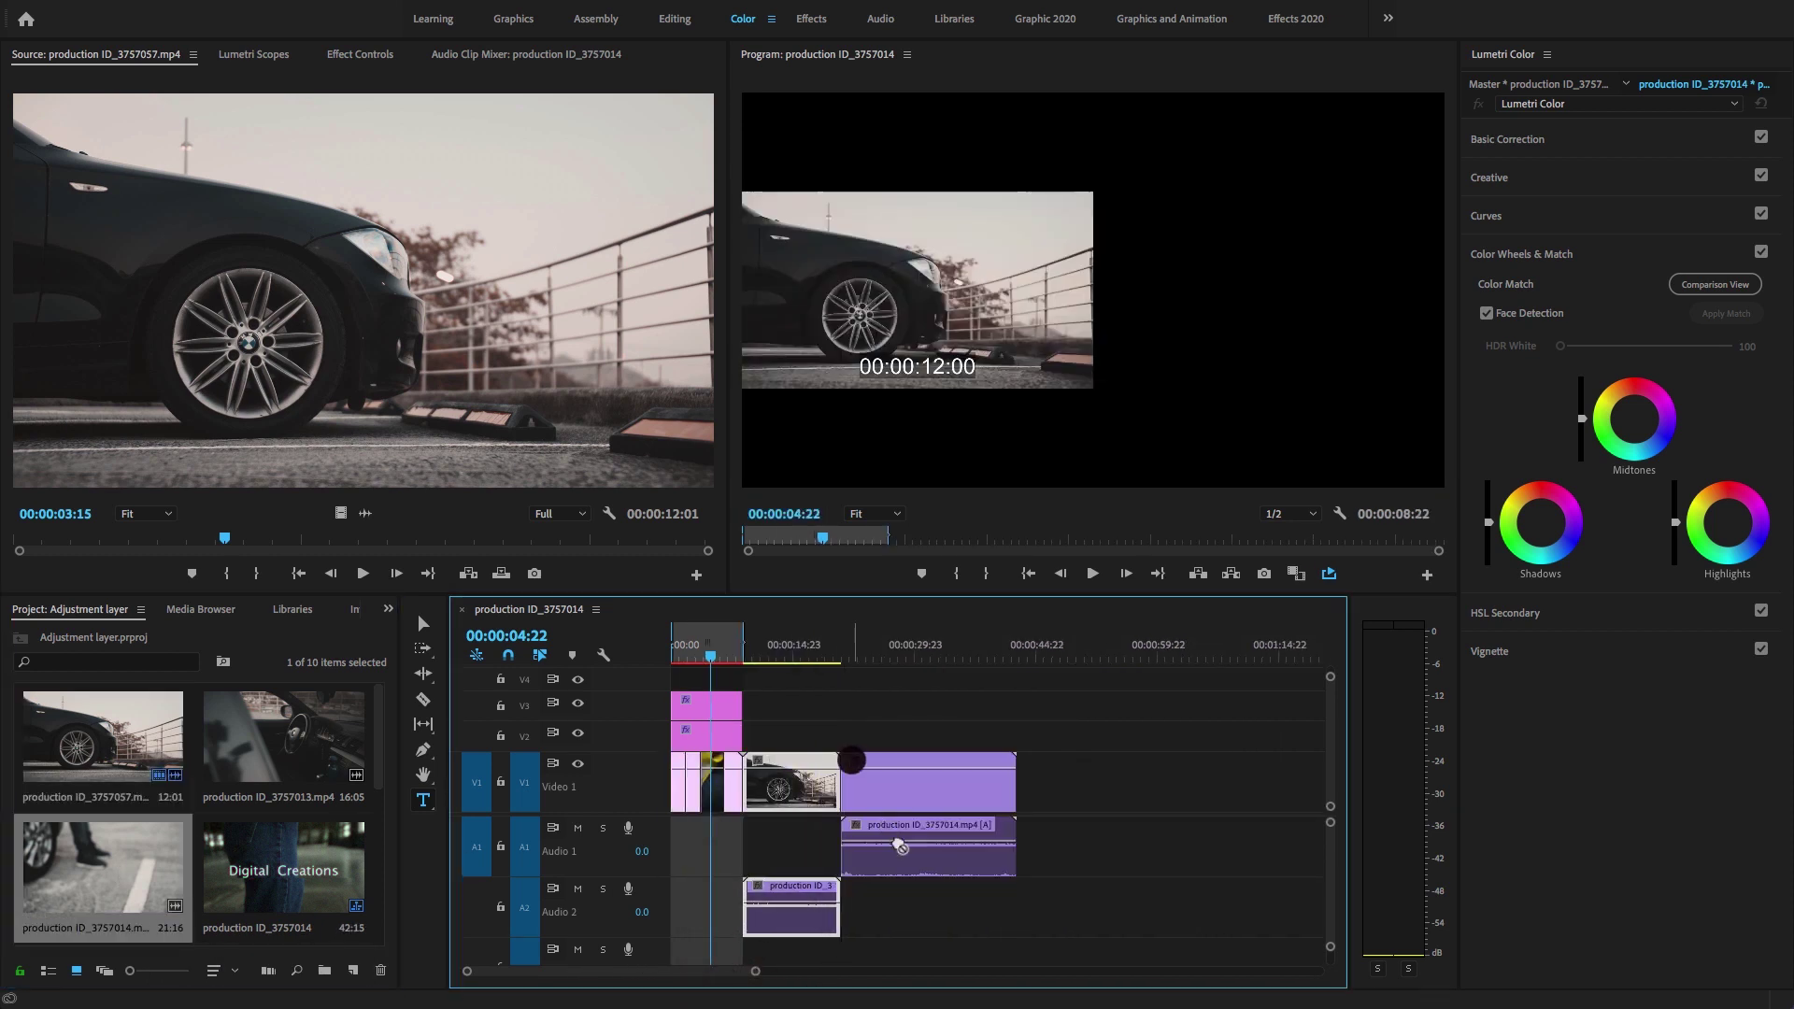
pyautogui.moveTo(888, 887); pyautogui.dragTo(887, 908)
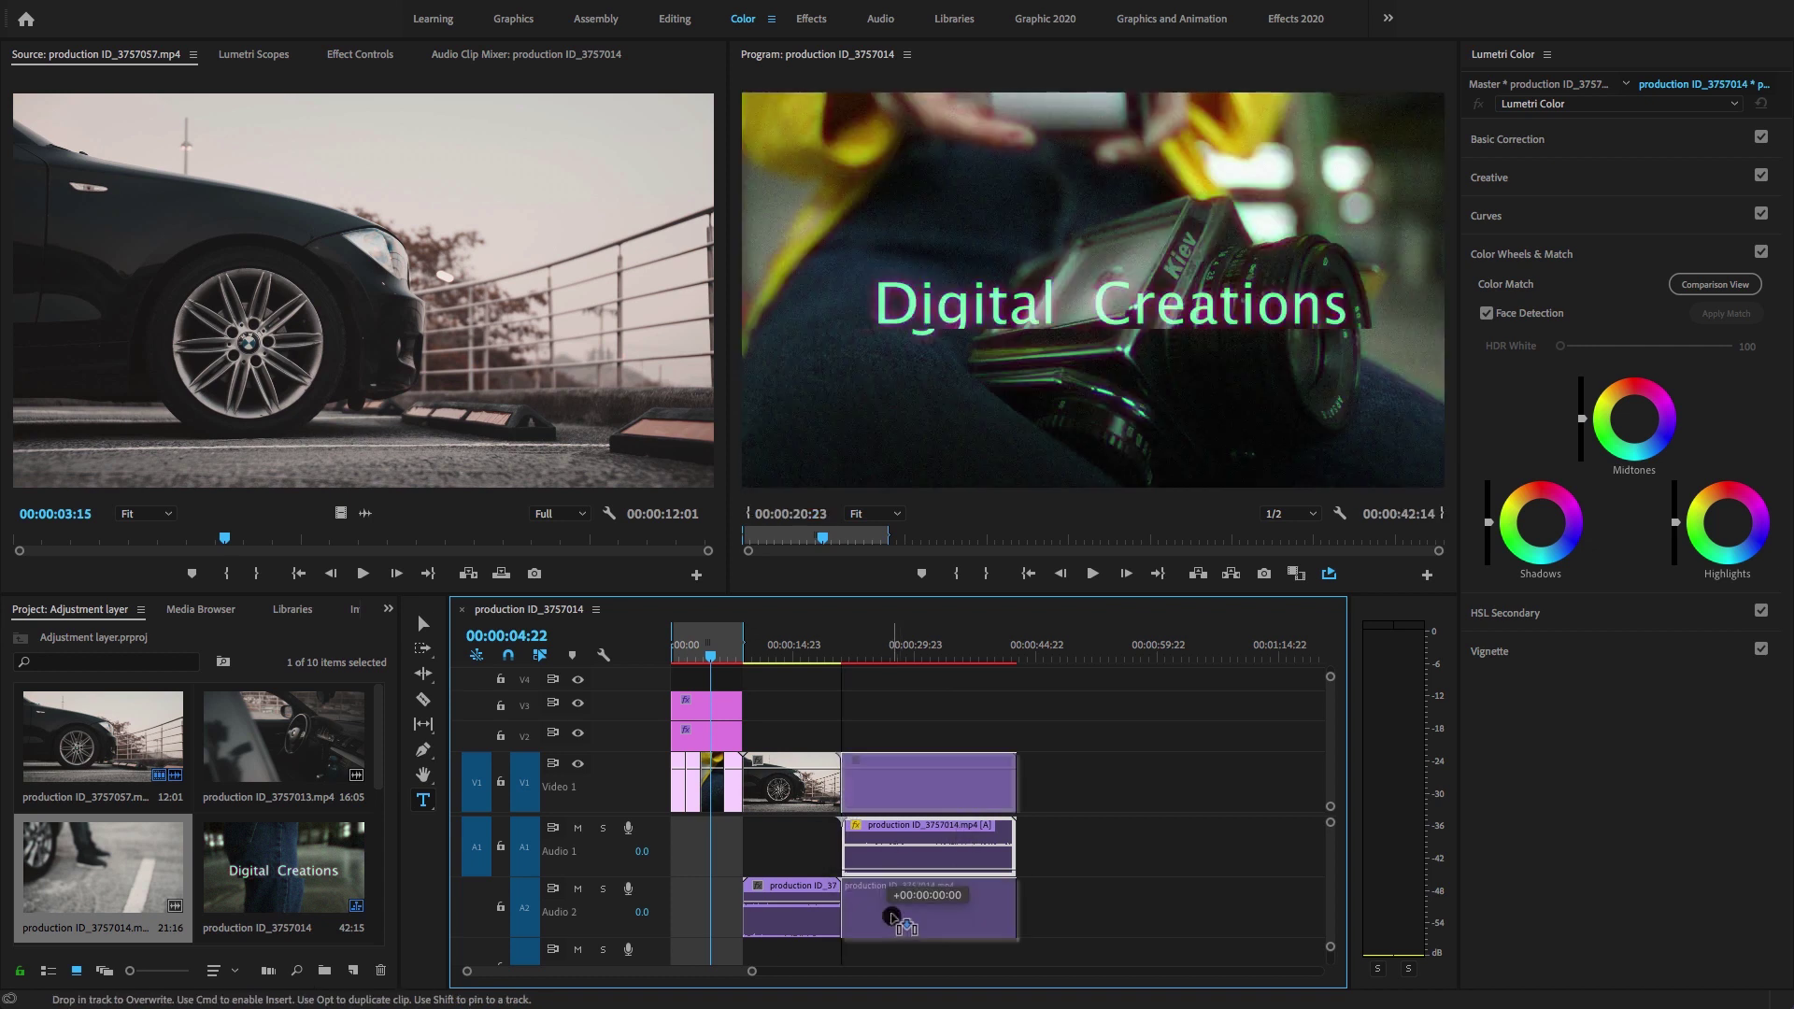
pyautogui.click(245, 742)
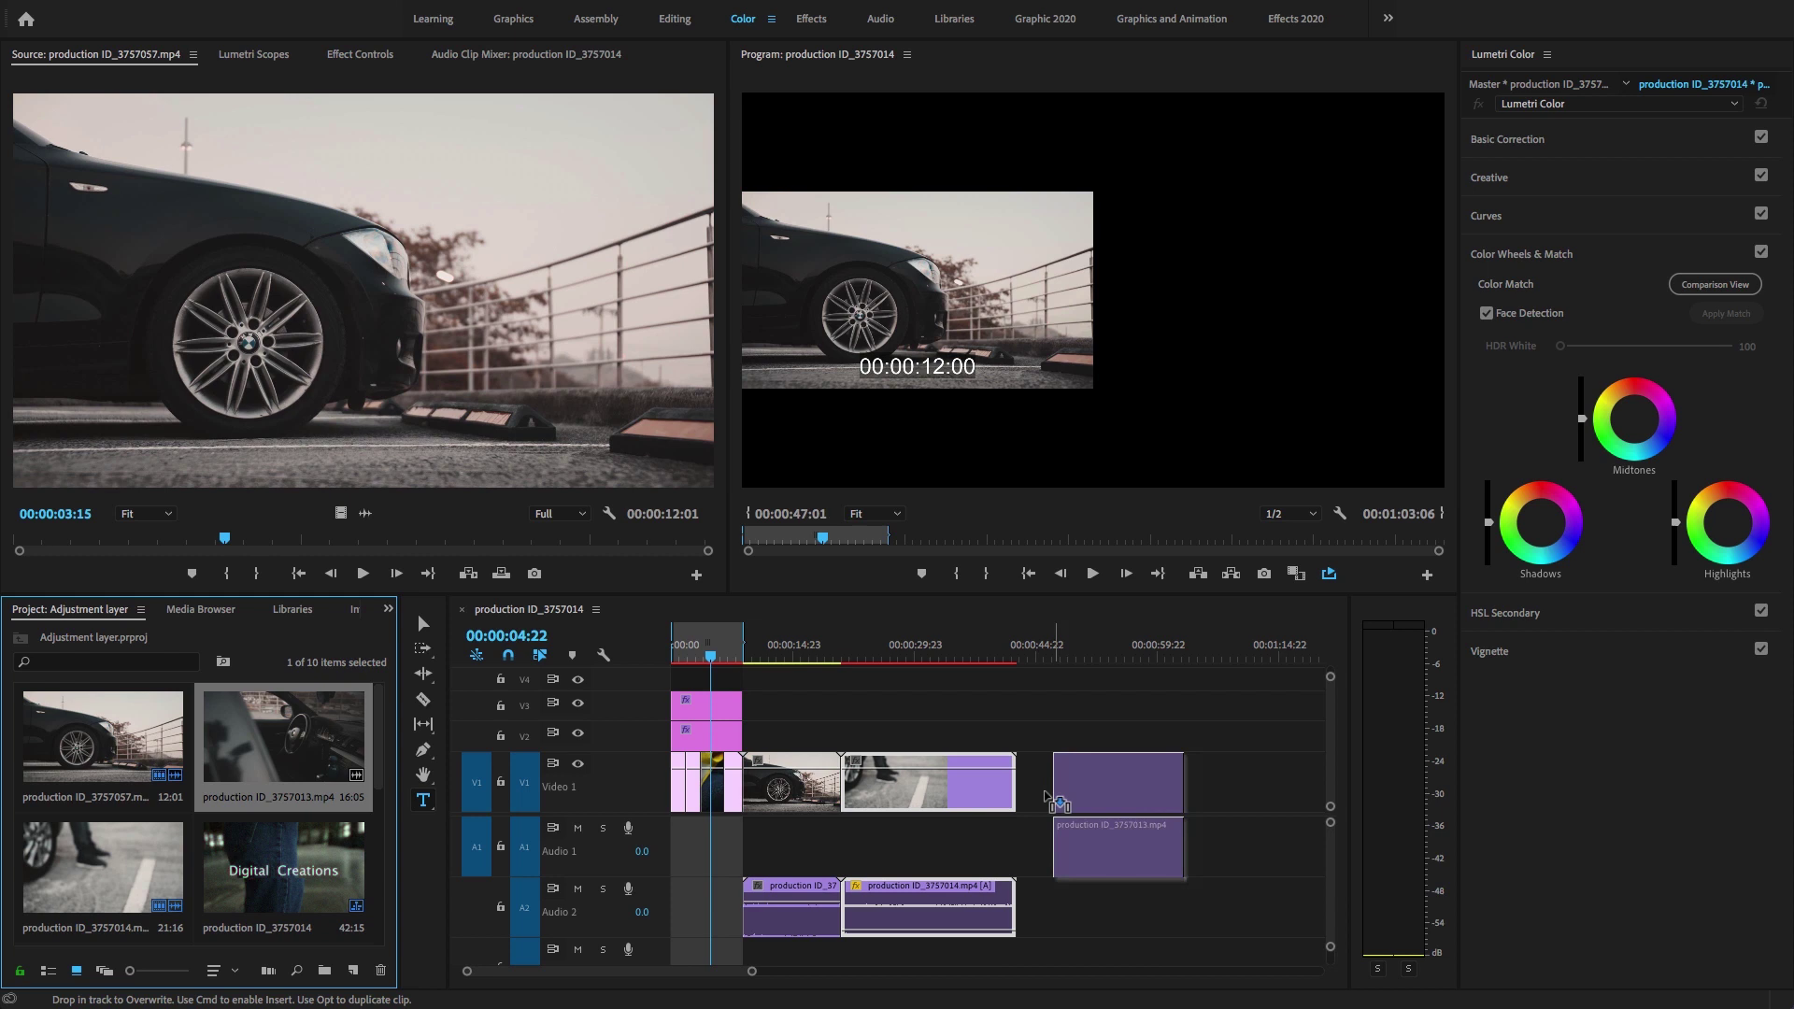
pyautogui.moveTo(1062, 788); pyautogui.dragTo(1023, 793)
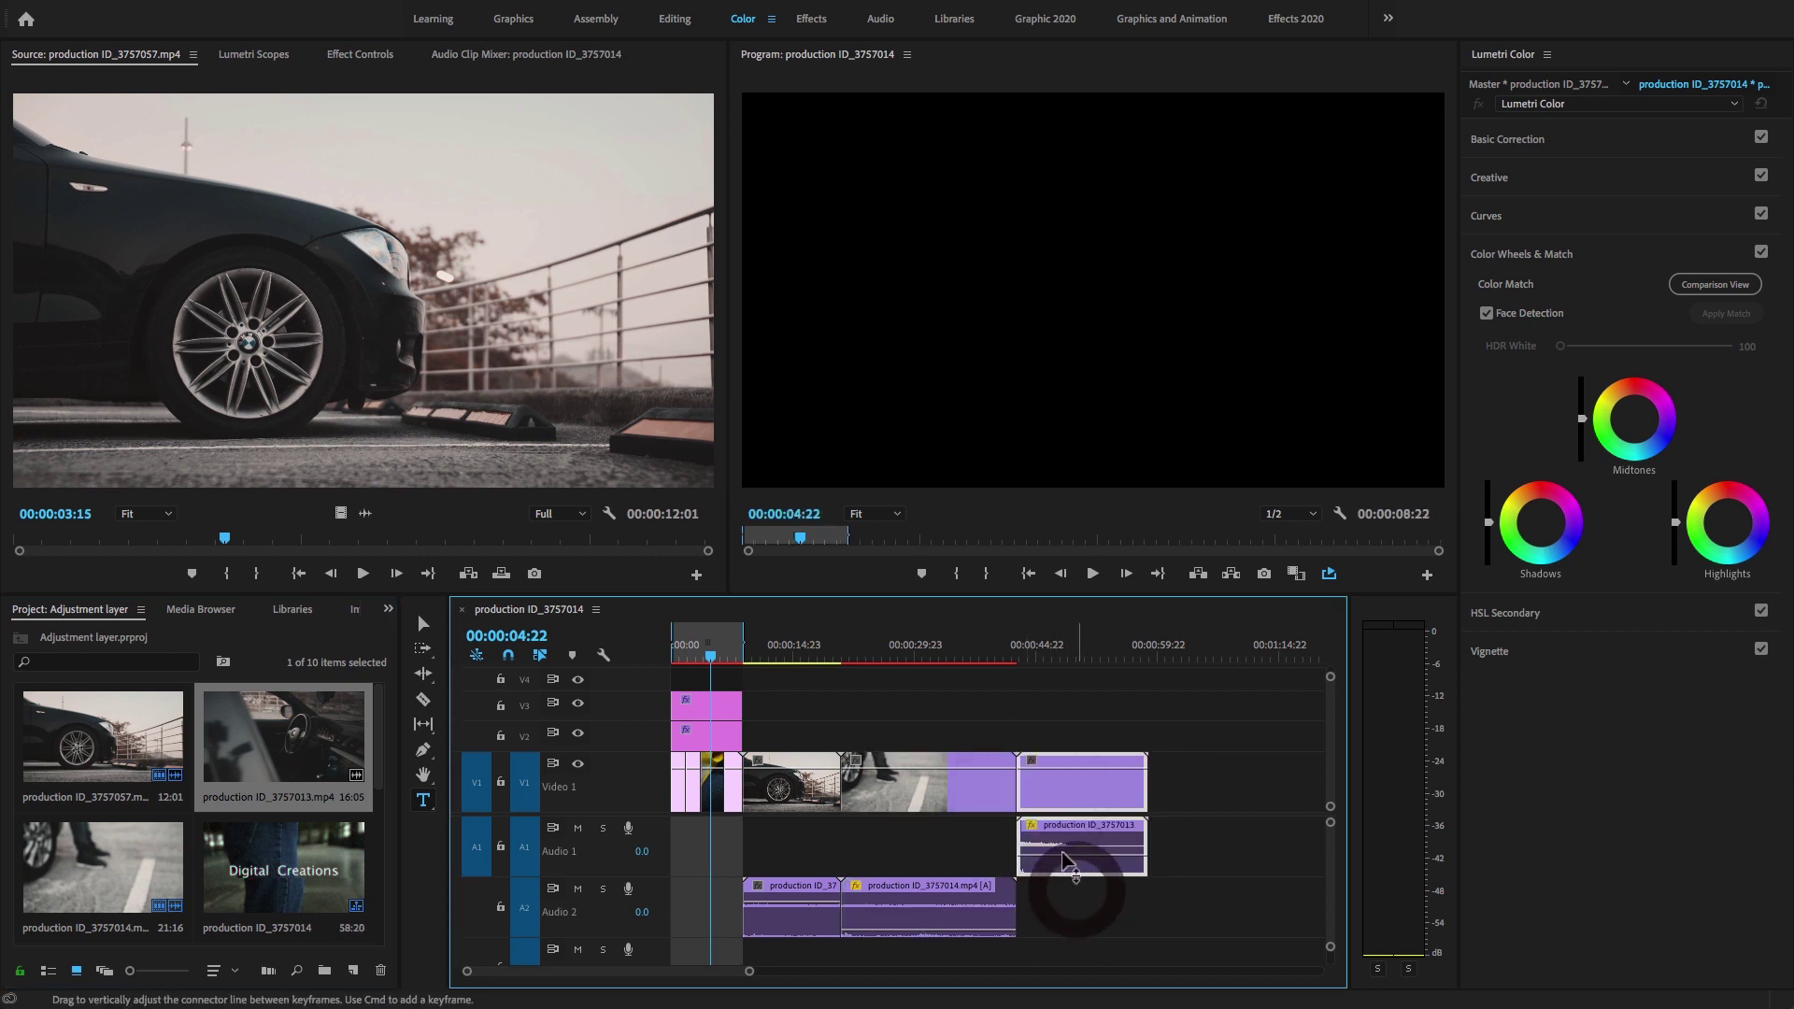
# - Turn off Linked Selection and delete all audio clips from the sequence
pyautogui.click(540, 655)
pyautogui.moveTo(786, 841); pyautogui.dragTo(1102, 913)
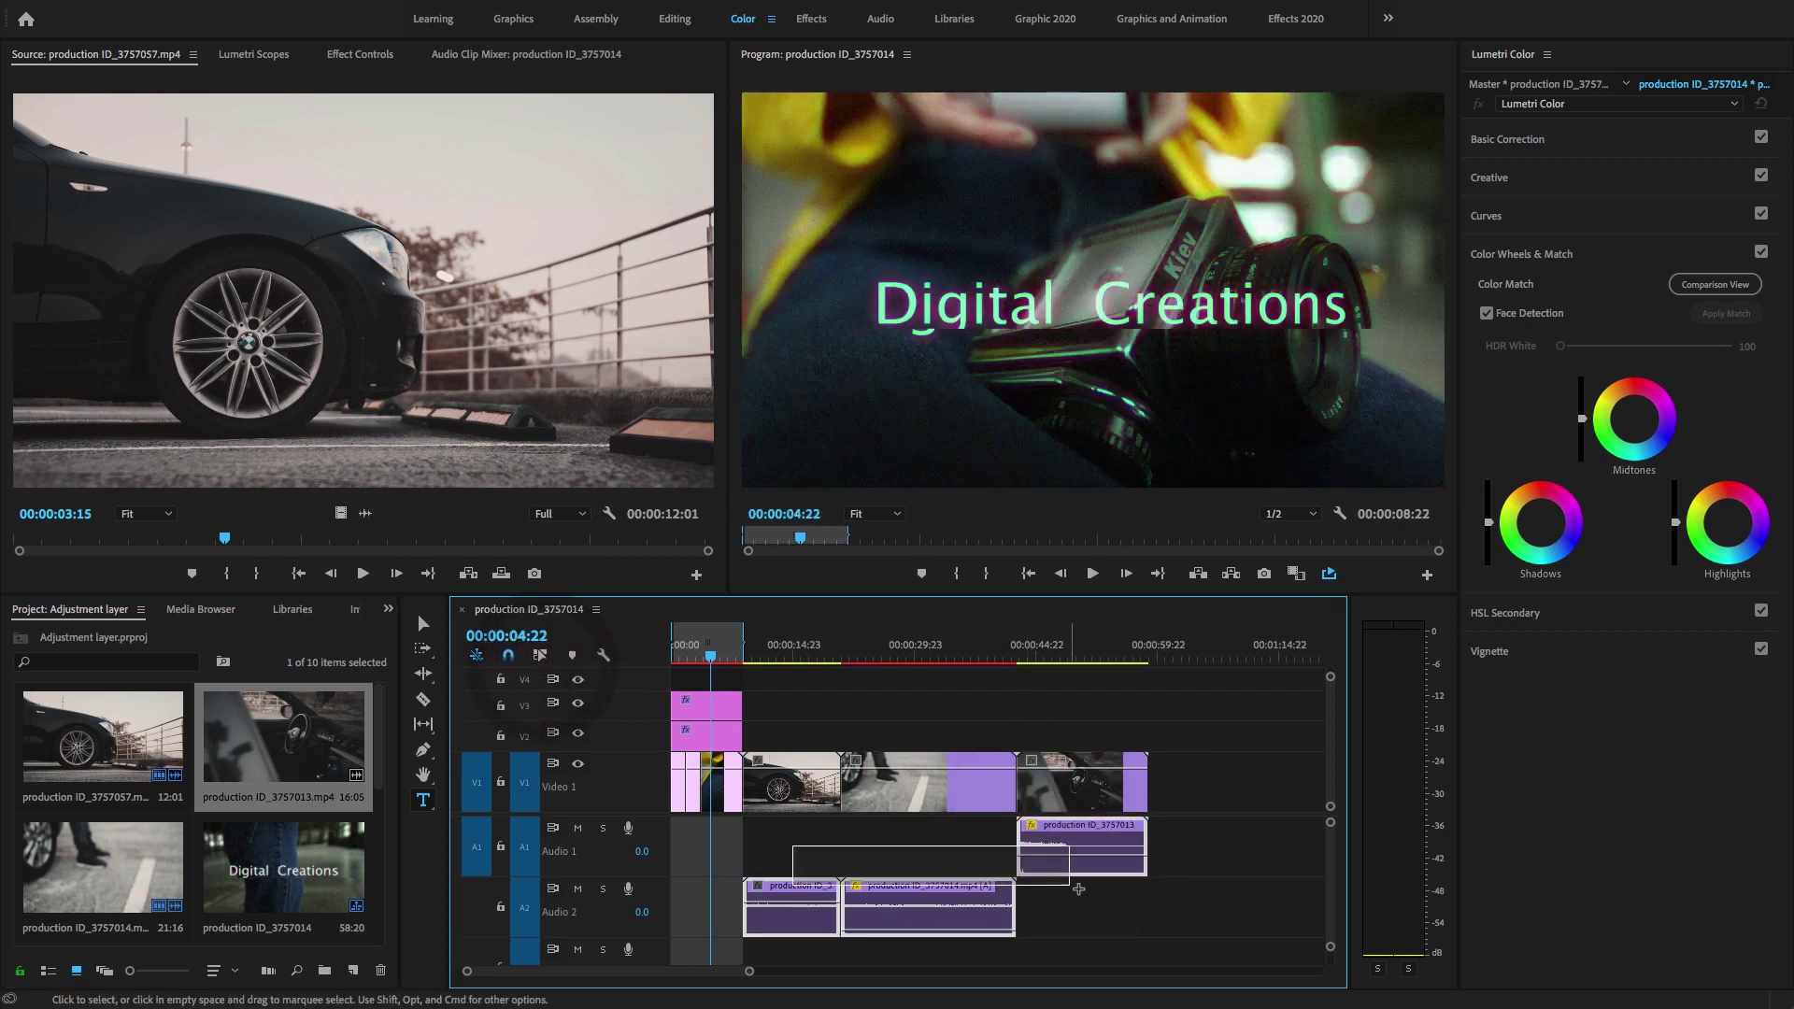
pyautogui.press('Delete')
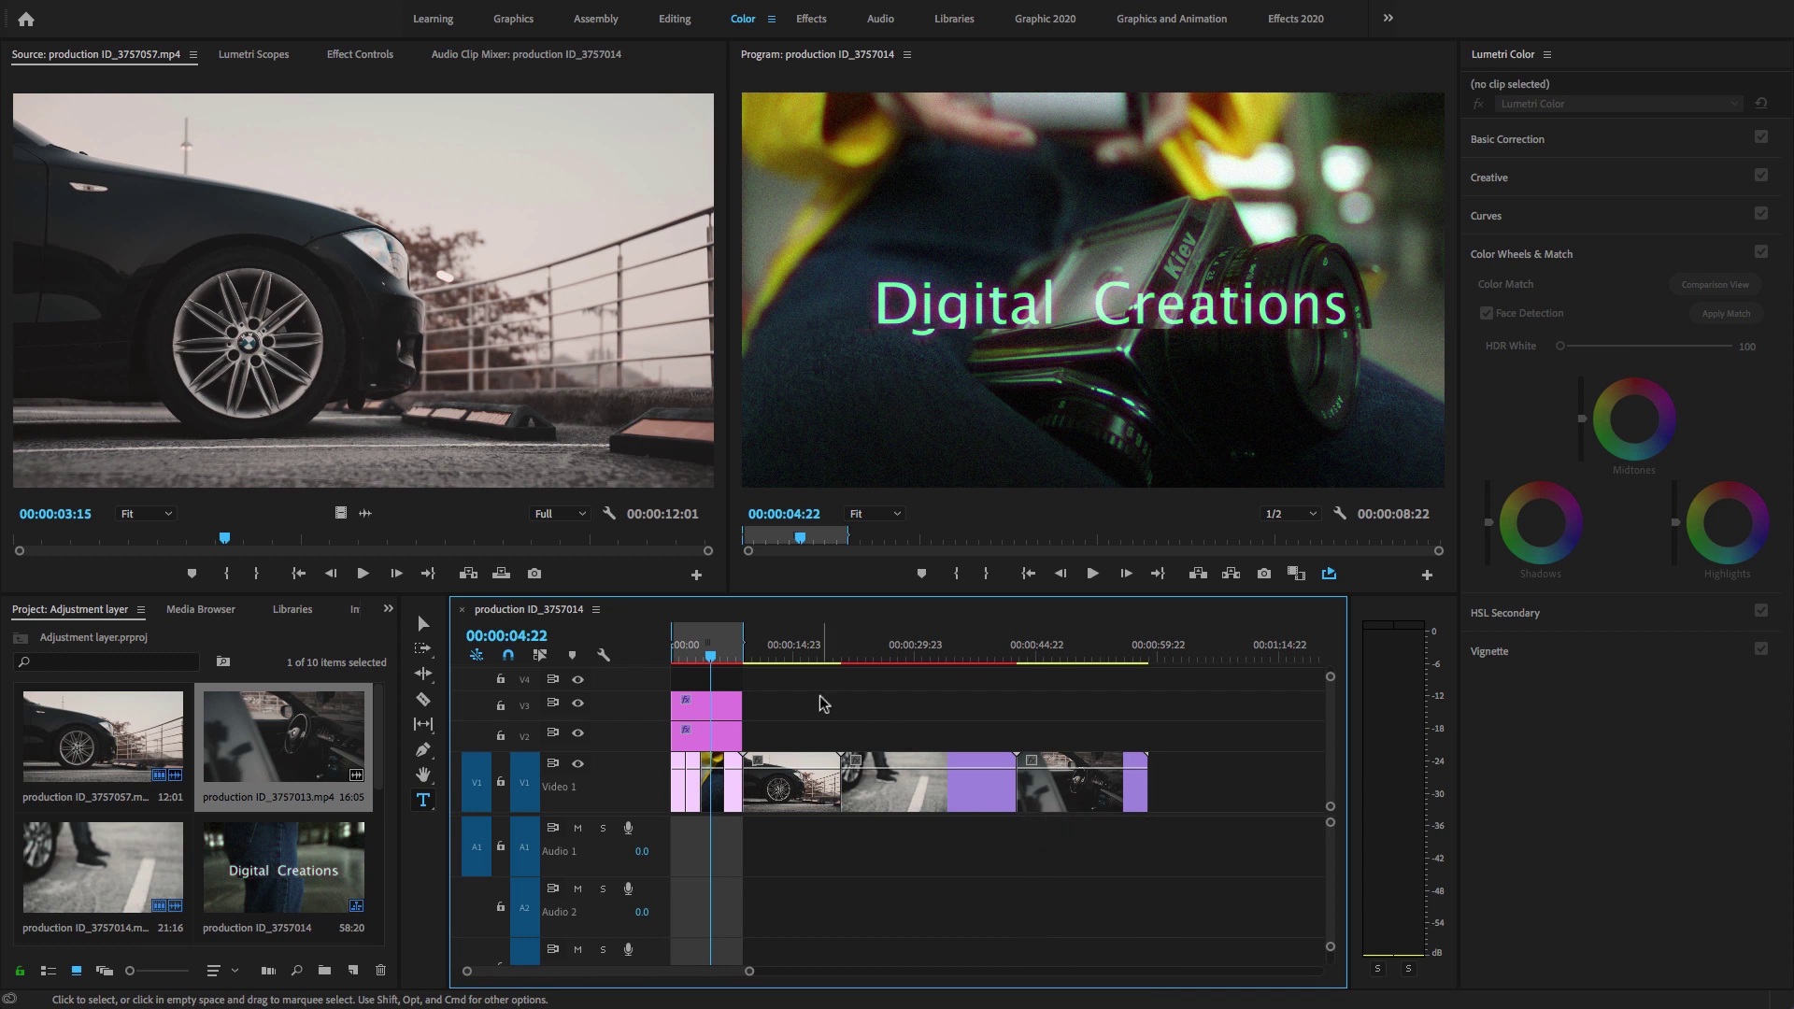
pyautogui.click(783, 648)
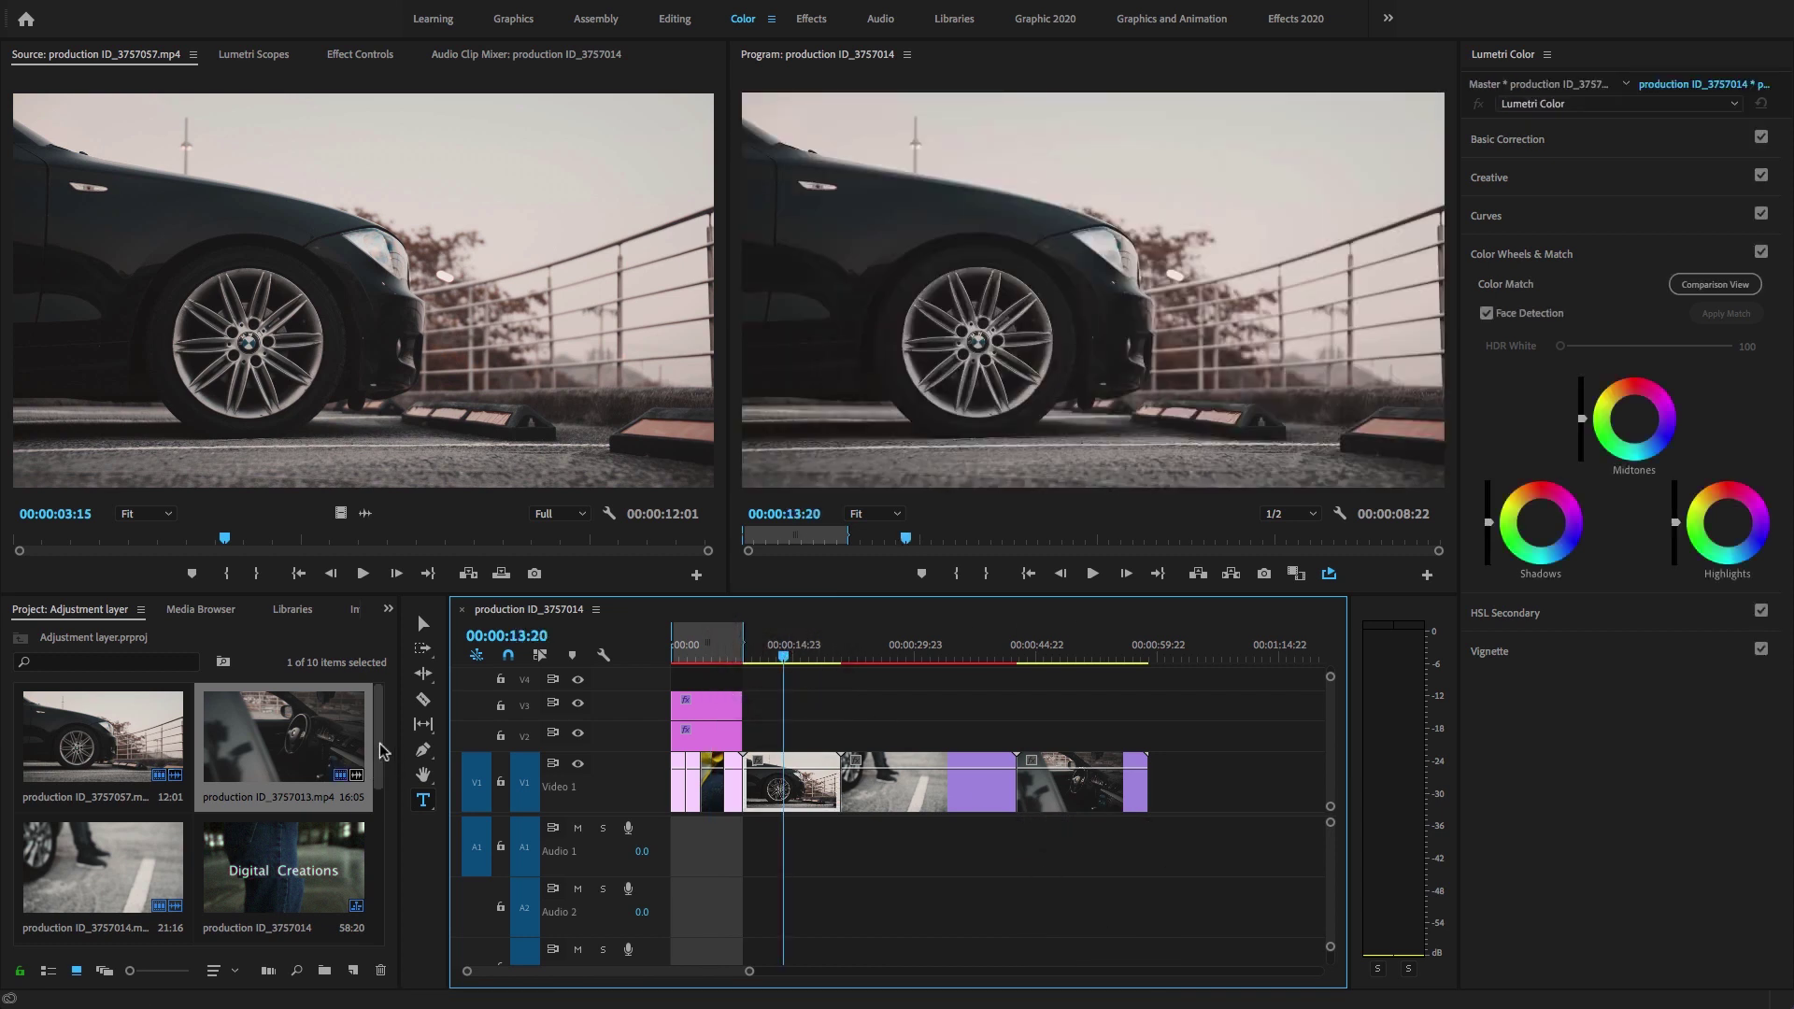
pyautogui.scroll(-3, 383, 753)
# - Create a new adjustment layer with default settings and place it on V2
pyautogui.click(354, 971)
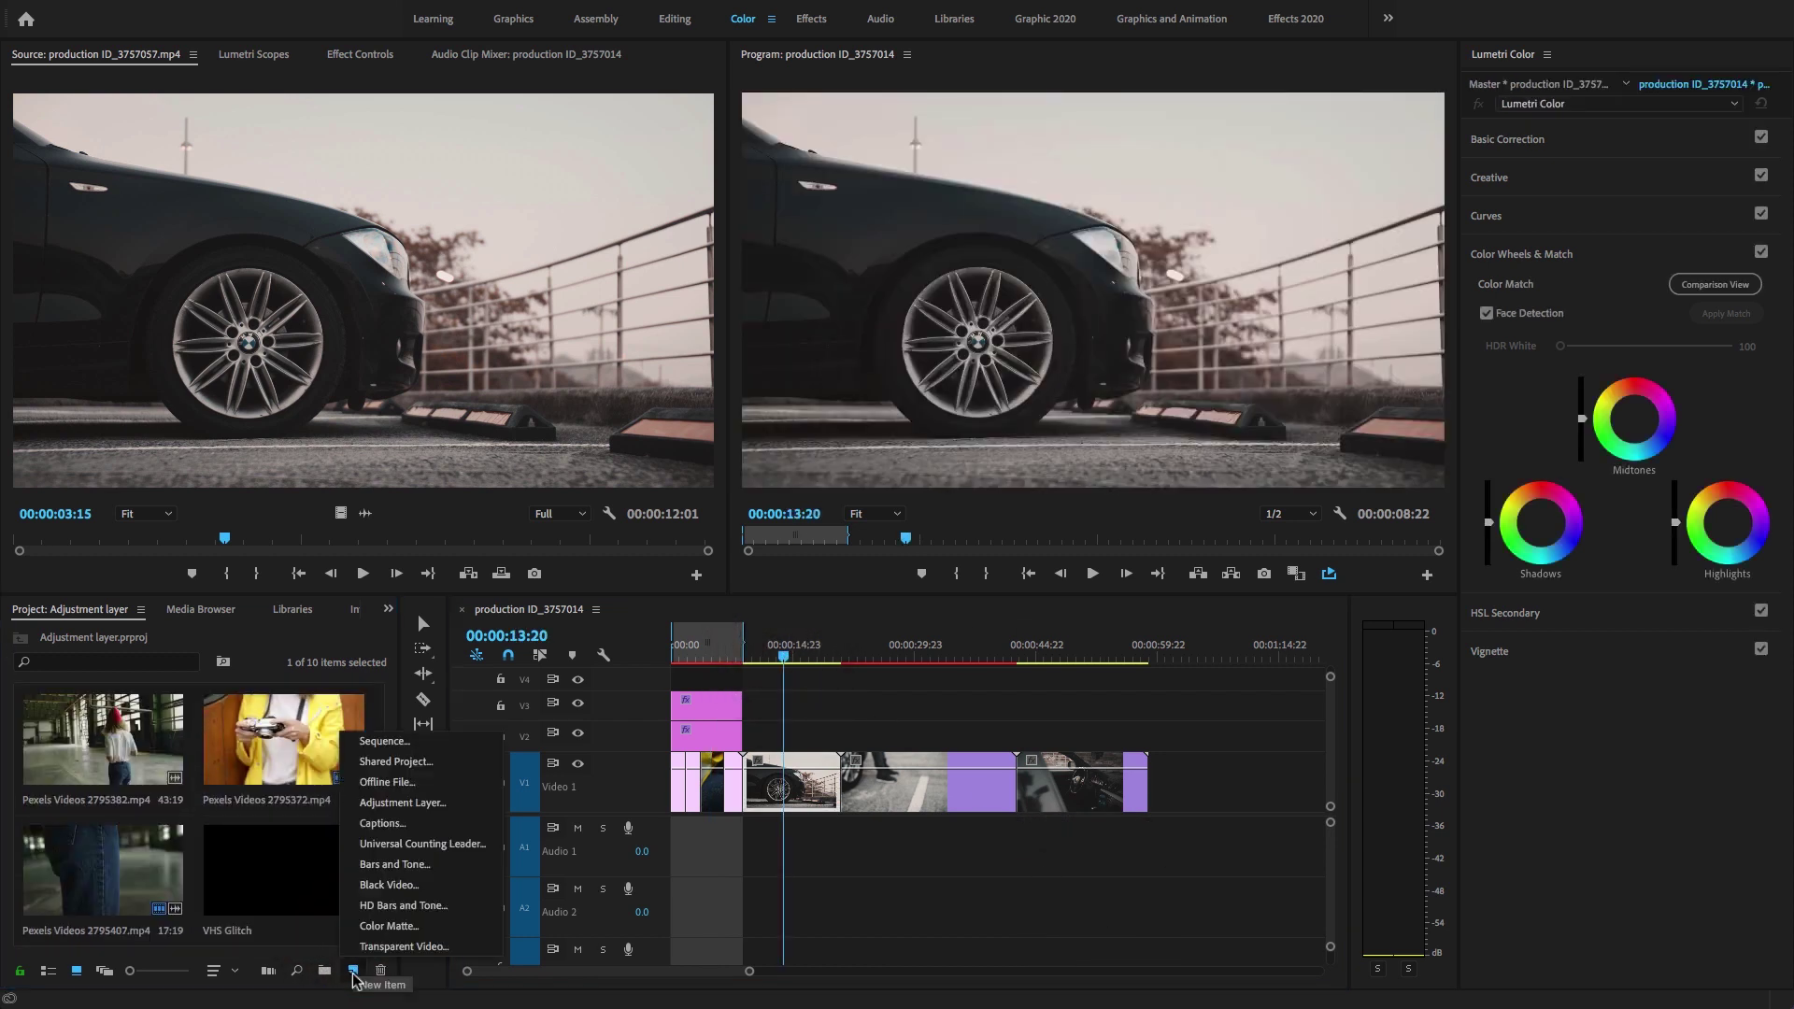
pyautogui.click(402, 802)
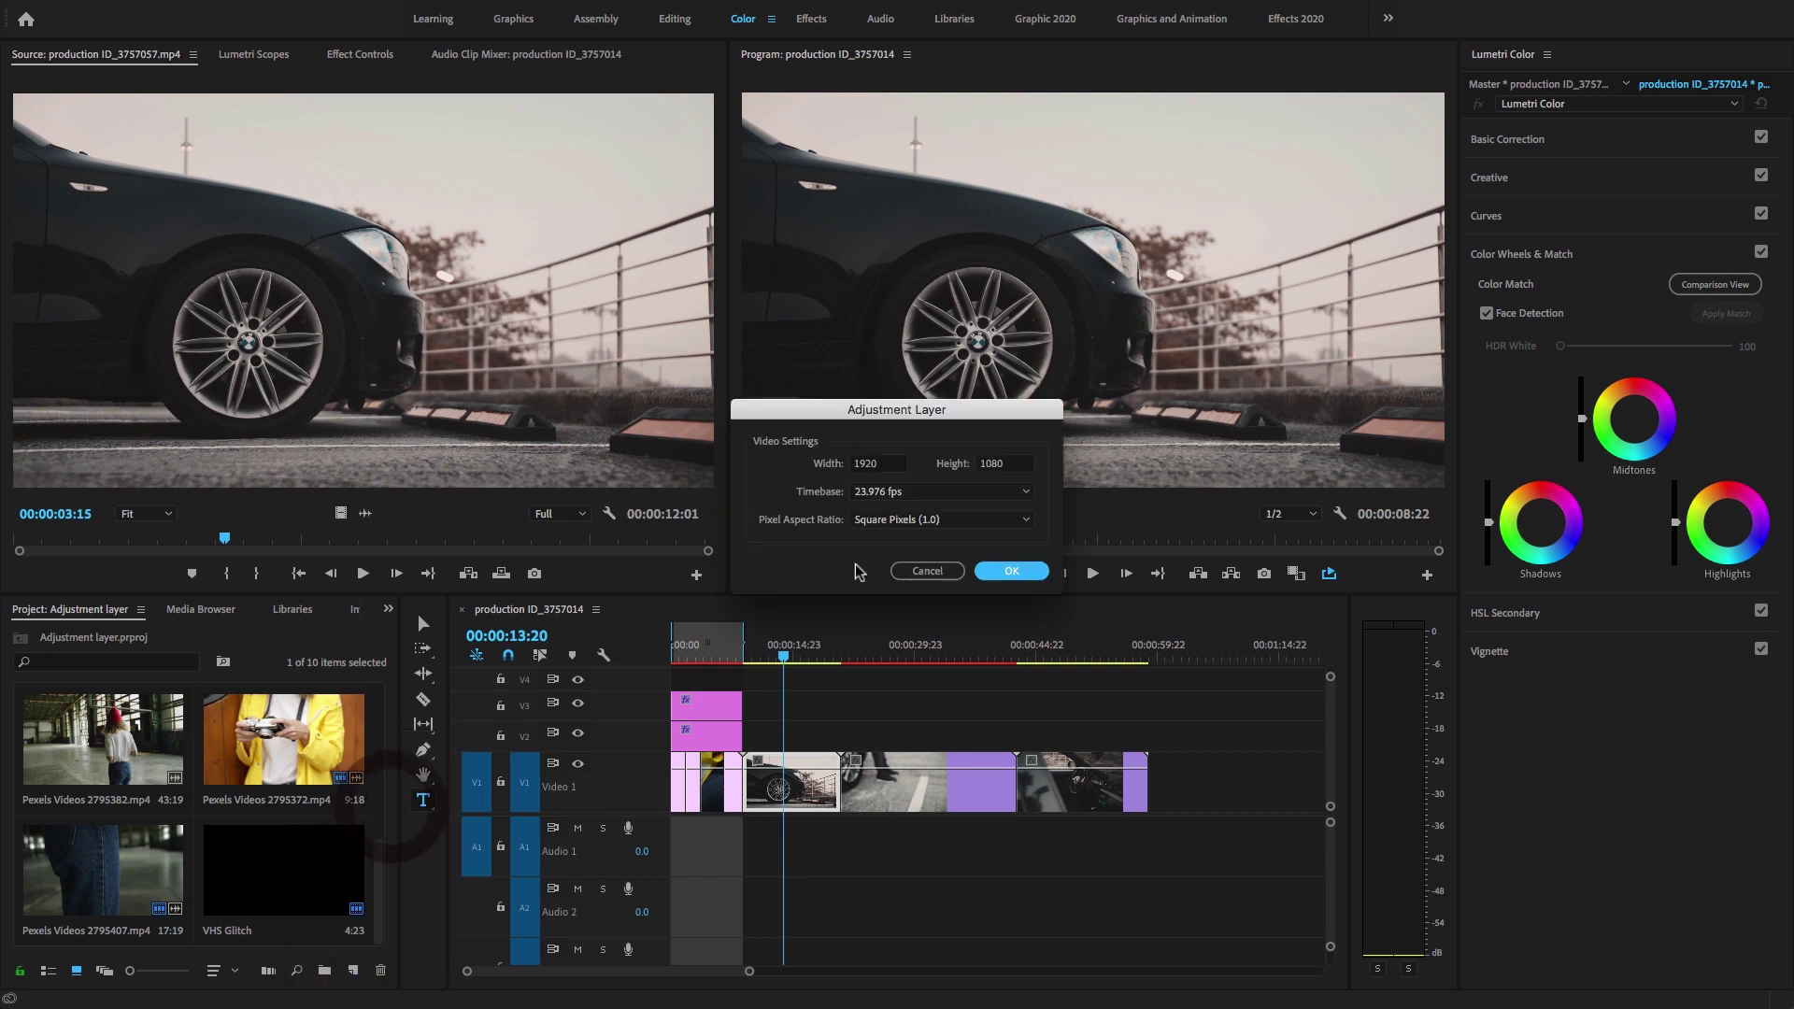
pyautogui.click(1013, 571)
pyautogui.moveTo(110, 889); pyautogui.dragTo(790, 736)
# - Start the adjustment layer at 00:00:09:19 after the title and stretch it to the sequence end
pyautogui.click(752, 648)
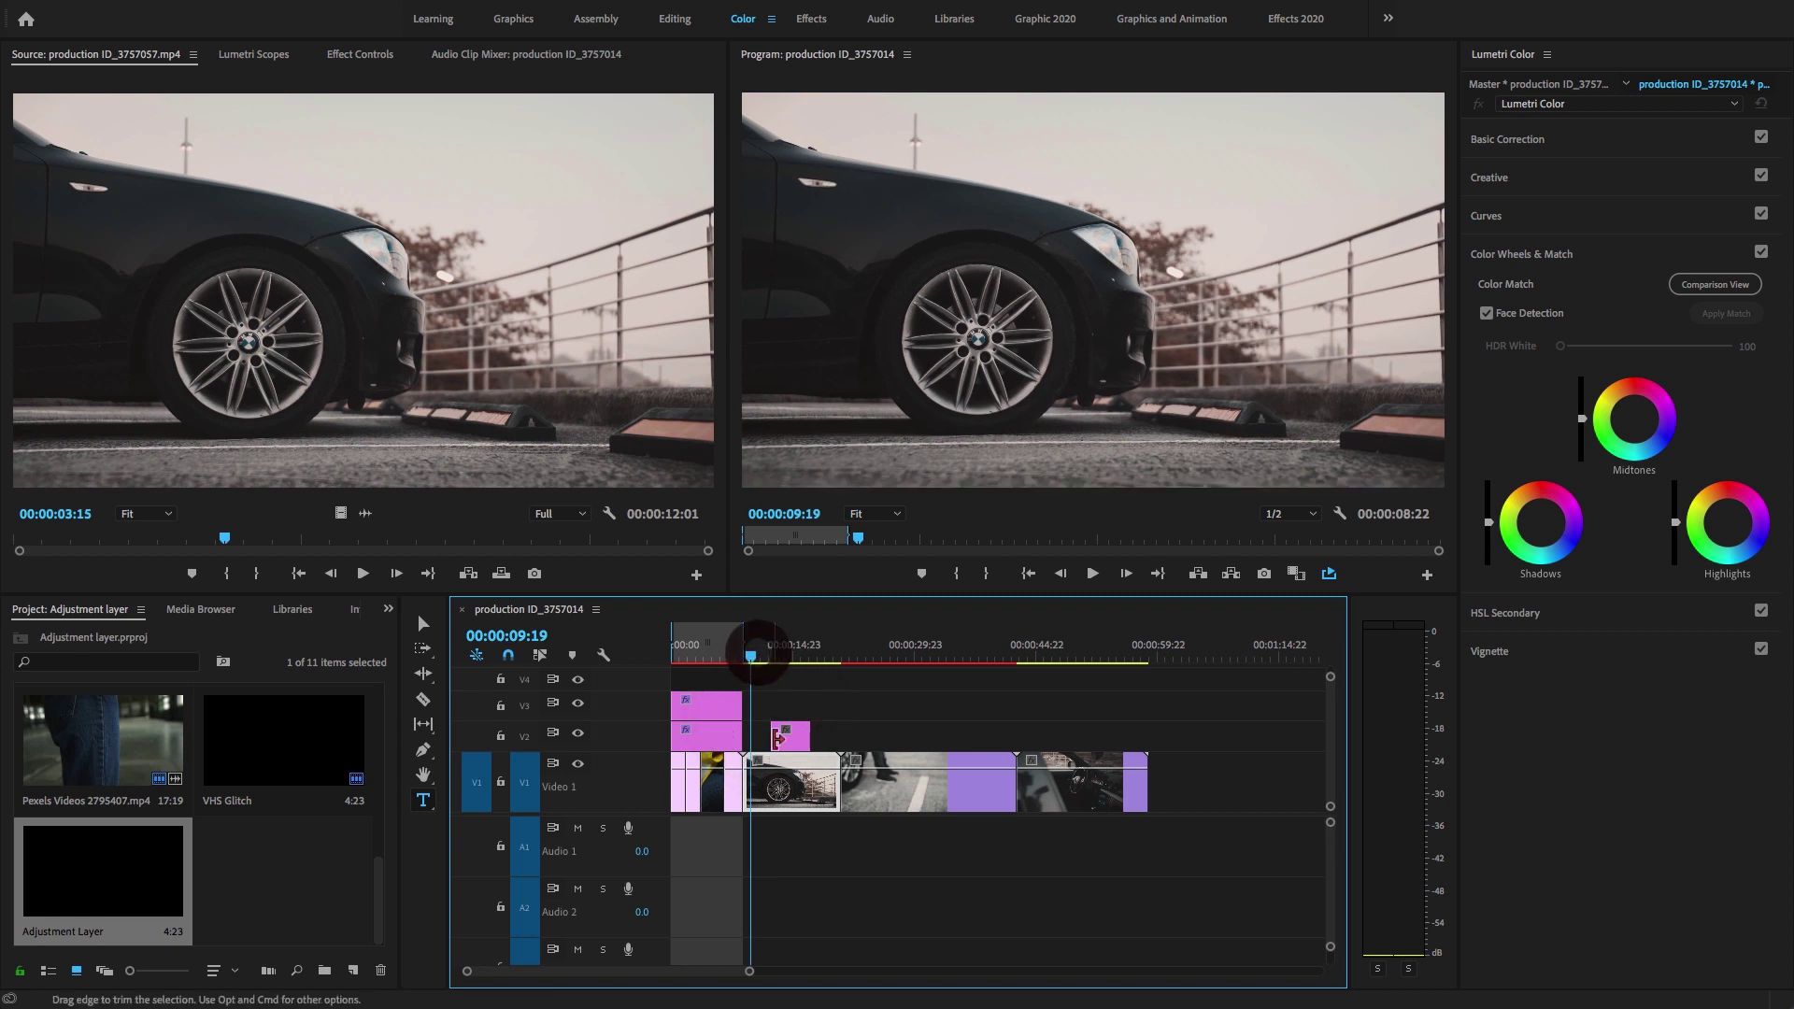
pyautogui.moveTo(777, 739); pyautogui.dragTo(769, 740)
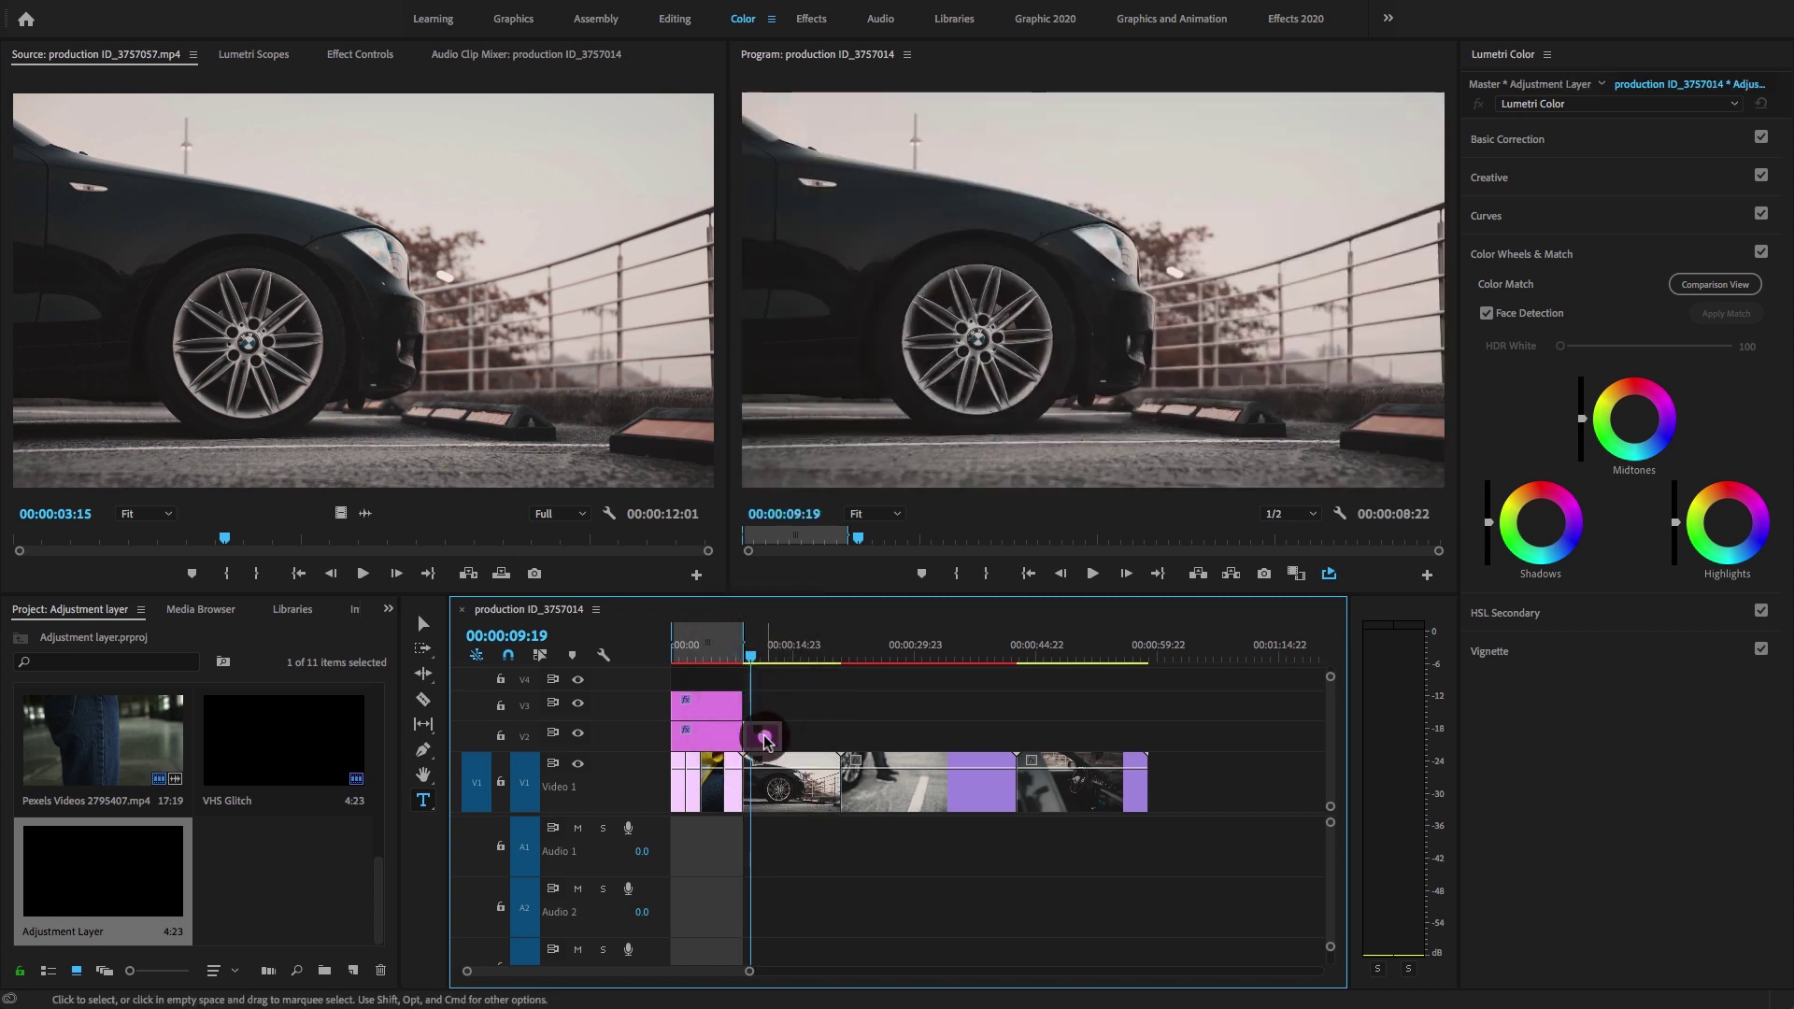
pyautogui.press('=')
pyautogui.press('=')
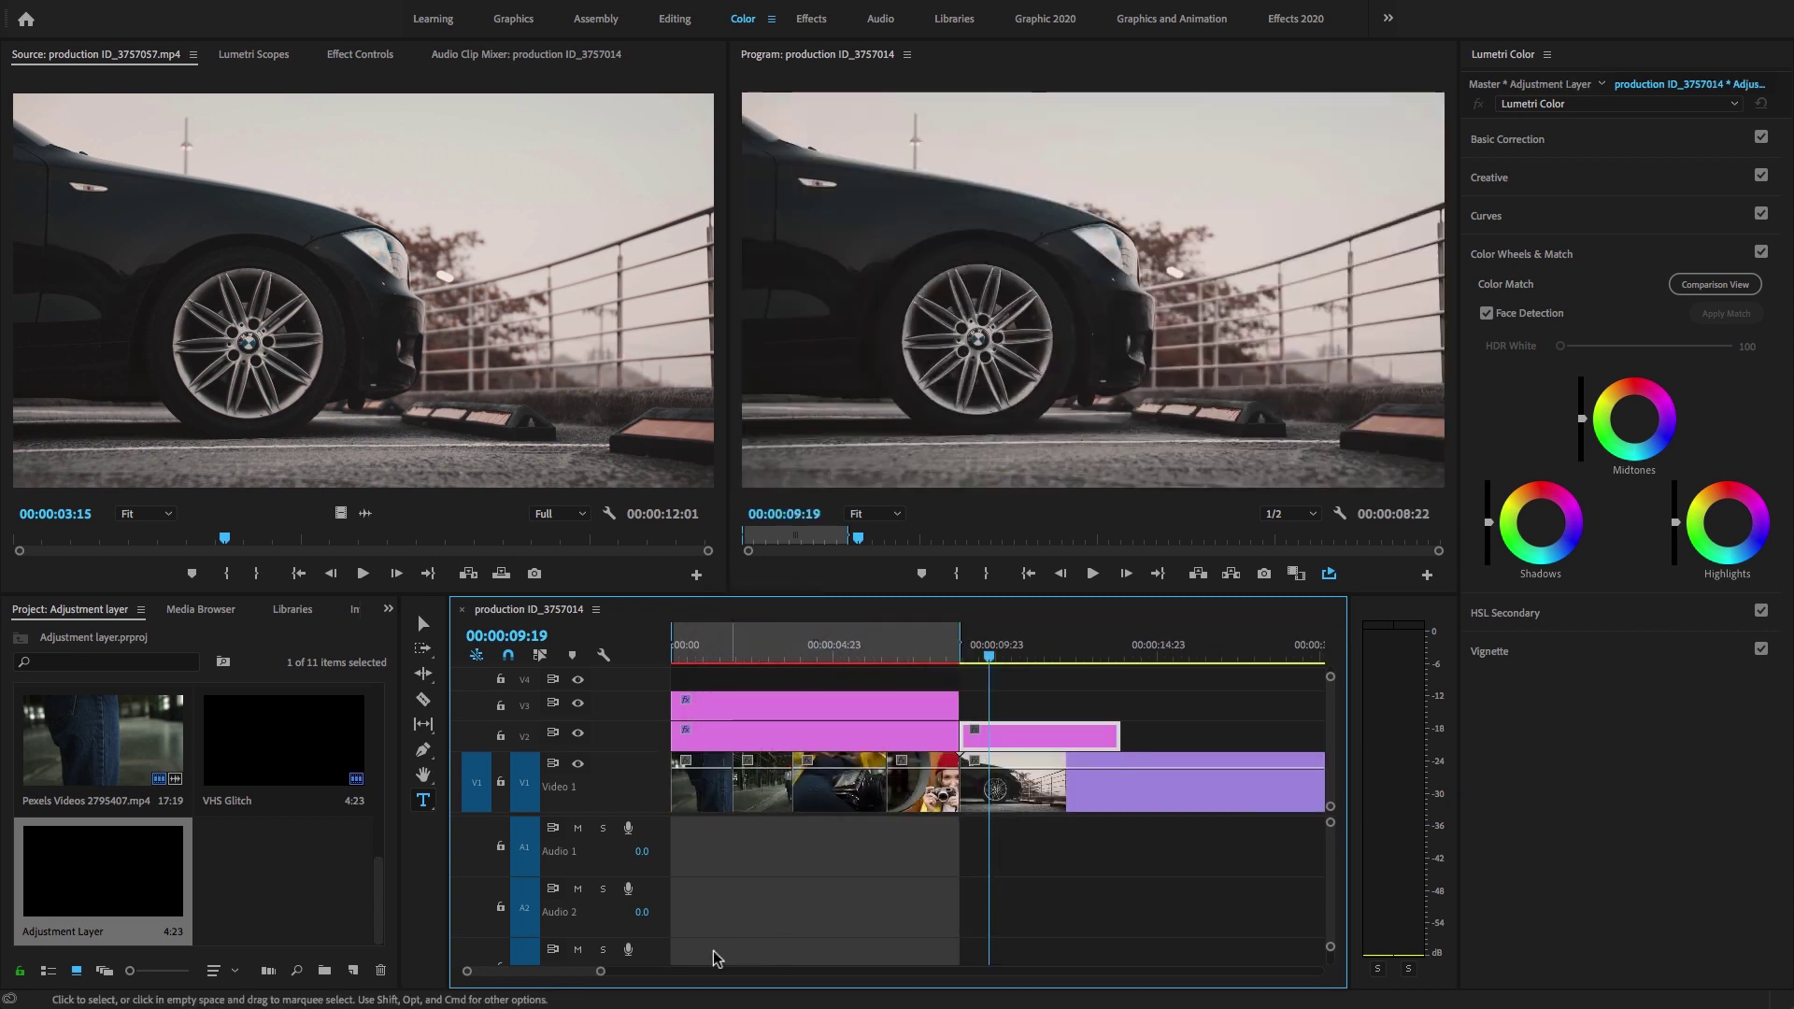
pyautogui.moveTo(600, 970); pyautogui.dragTo(781, 926)
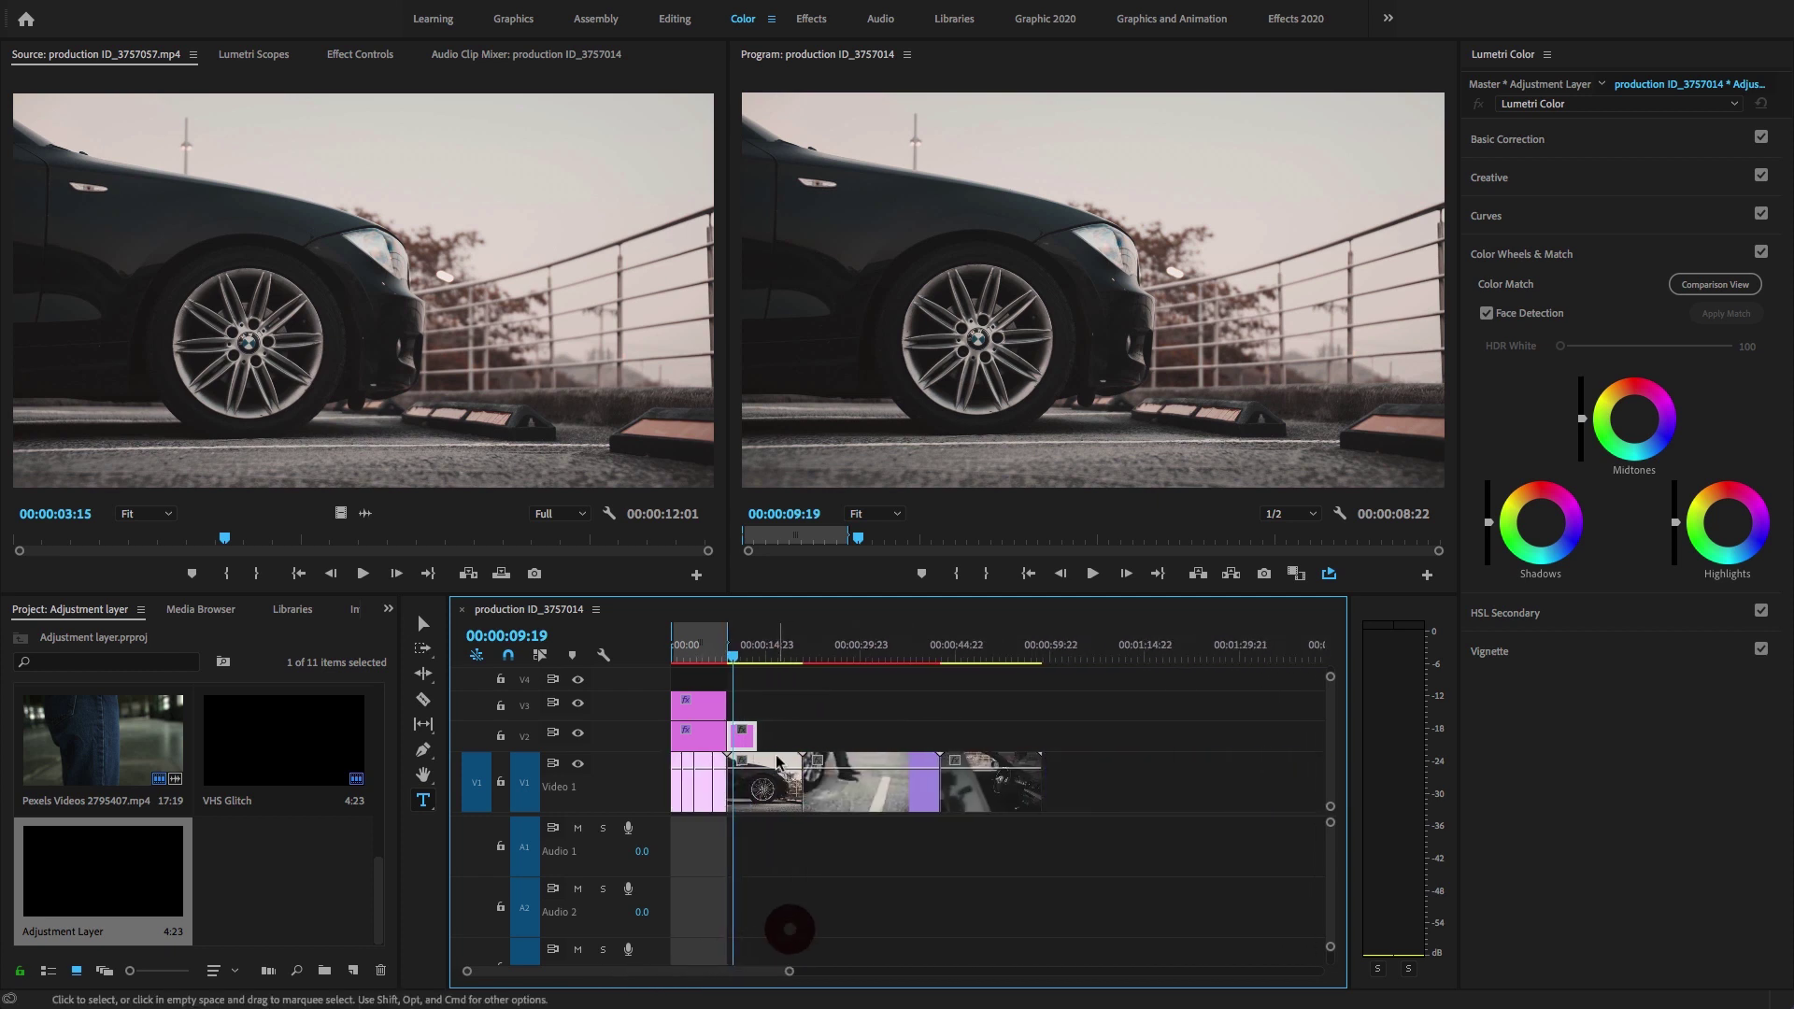
pyautogui.moveTo(755, 737); pyautogui.dragTo(1041, 709)
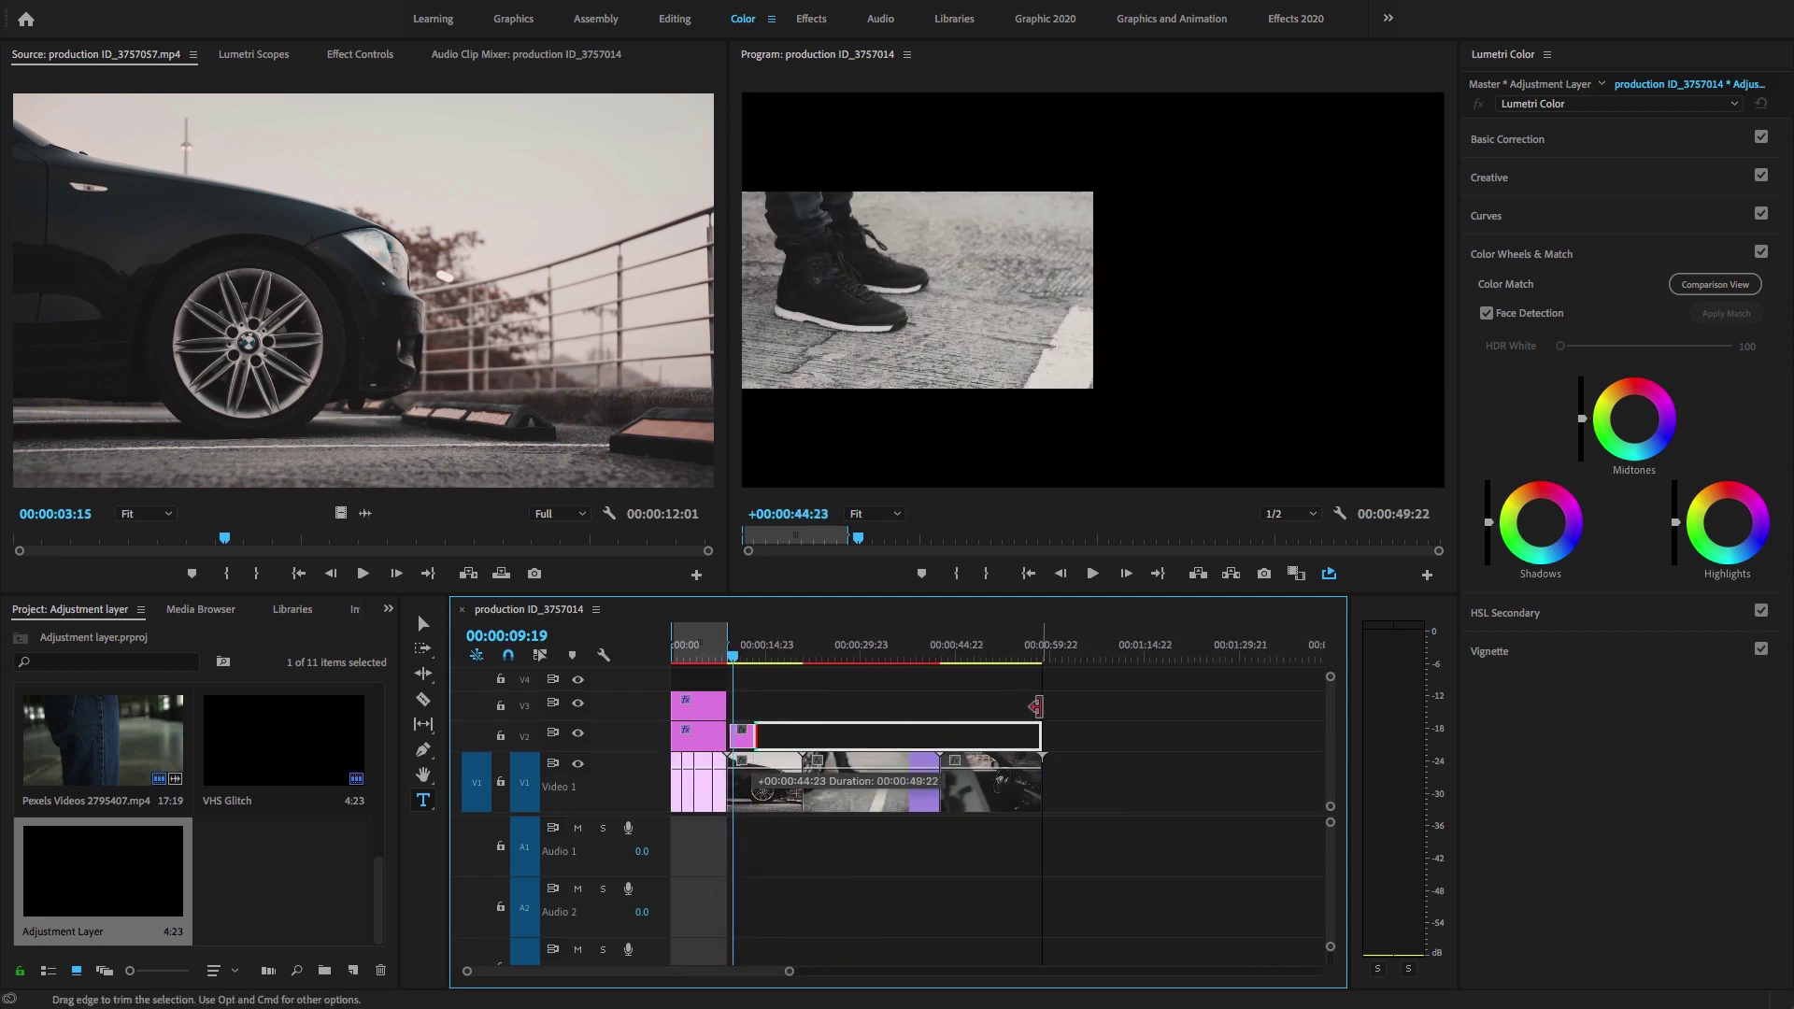
pyautogui.moveTo(793, 656); pyautogui.dragTo(782, 654)
pyautogui.click(764, 723)
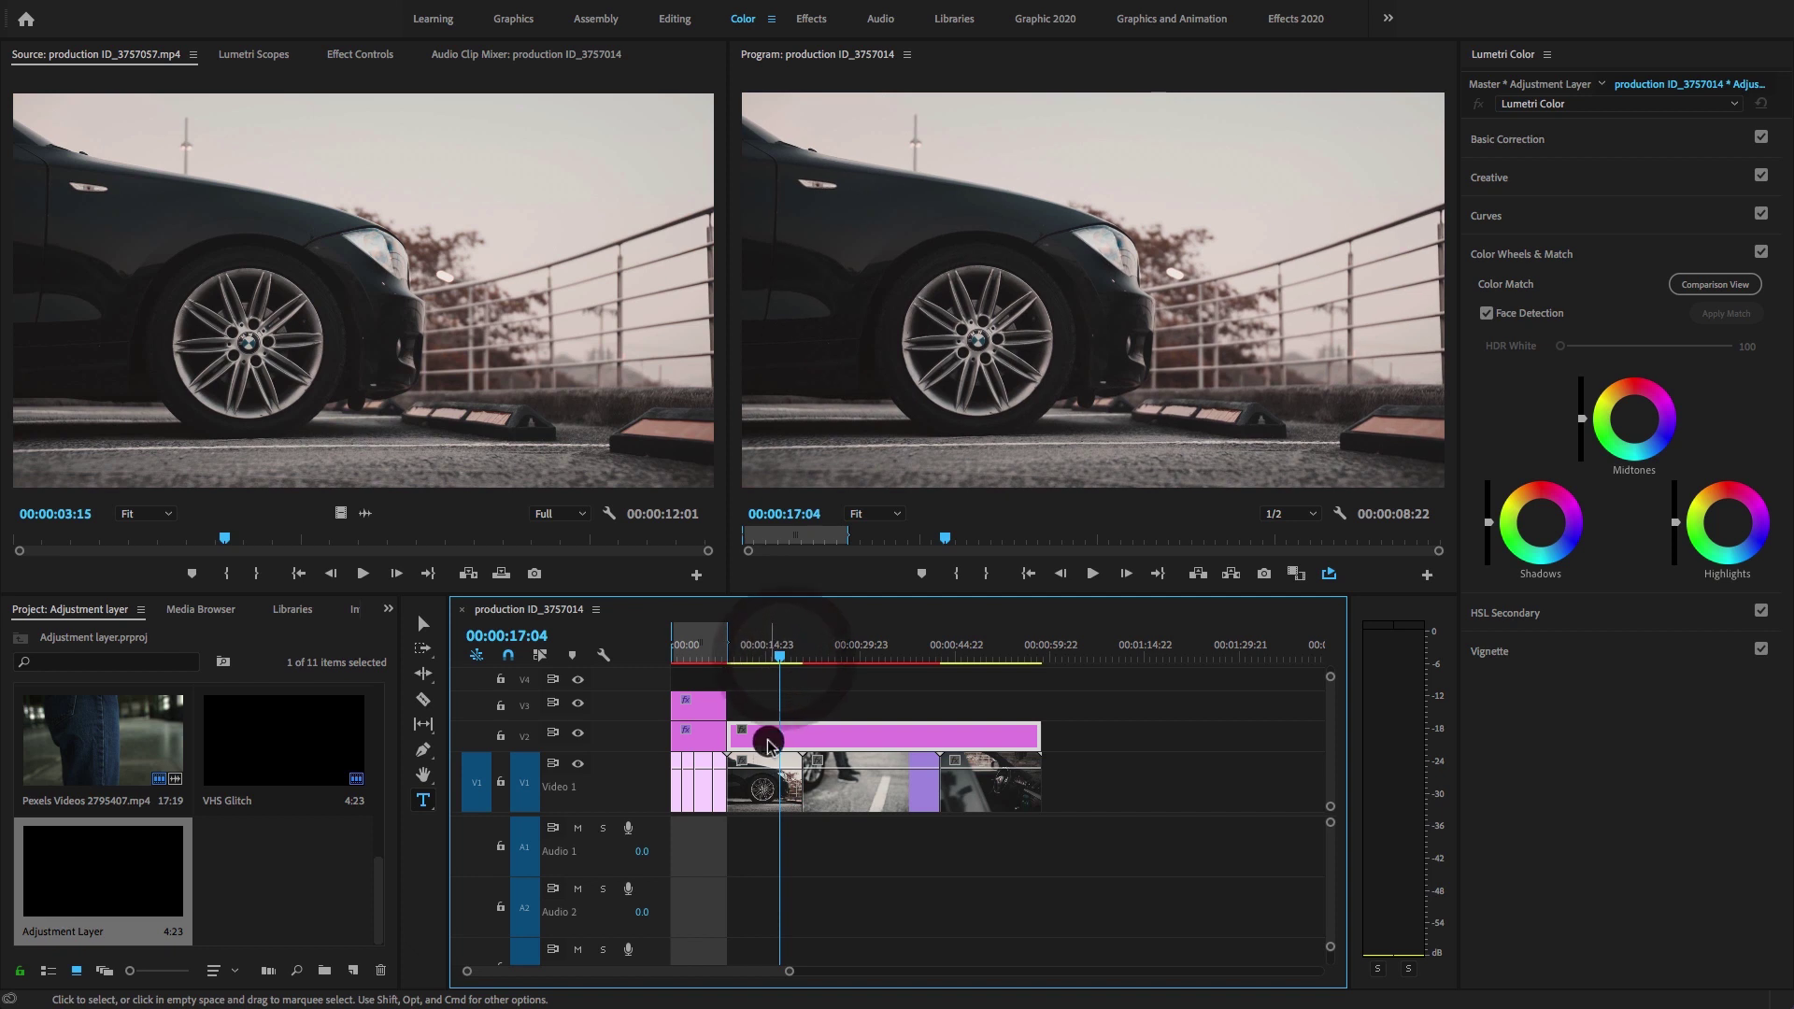
# - Grade the second adjustment layer with temperature -84.9, tint 37.3 and a -2.5 vignette
pyautogui.click(1511, 141)
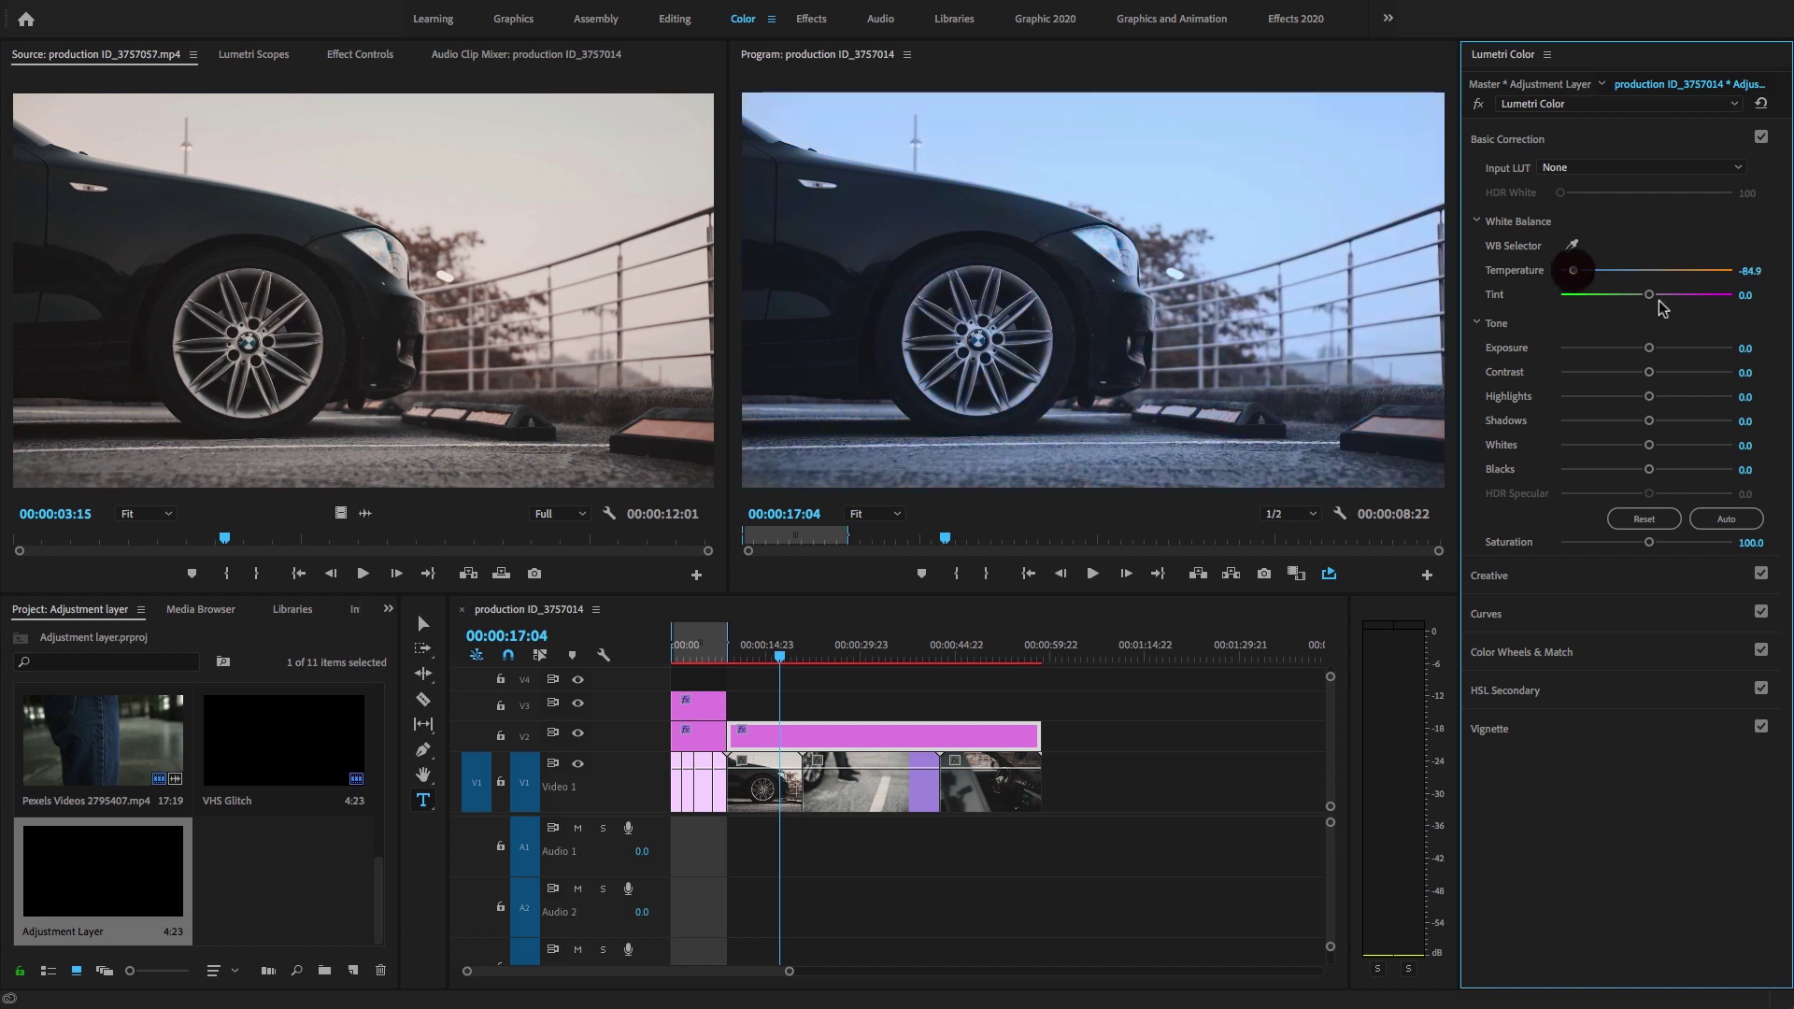
pyautogui.moveTo(1658, 300); pyautogui.dragTo(1679, 298)
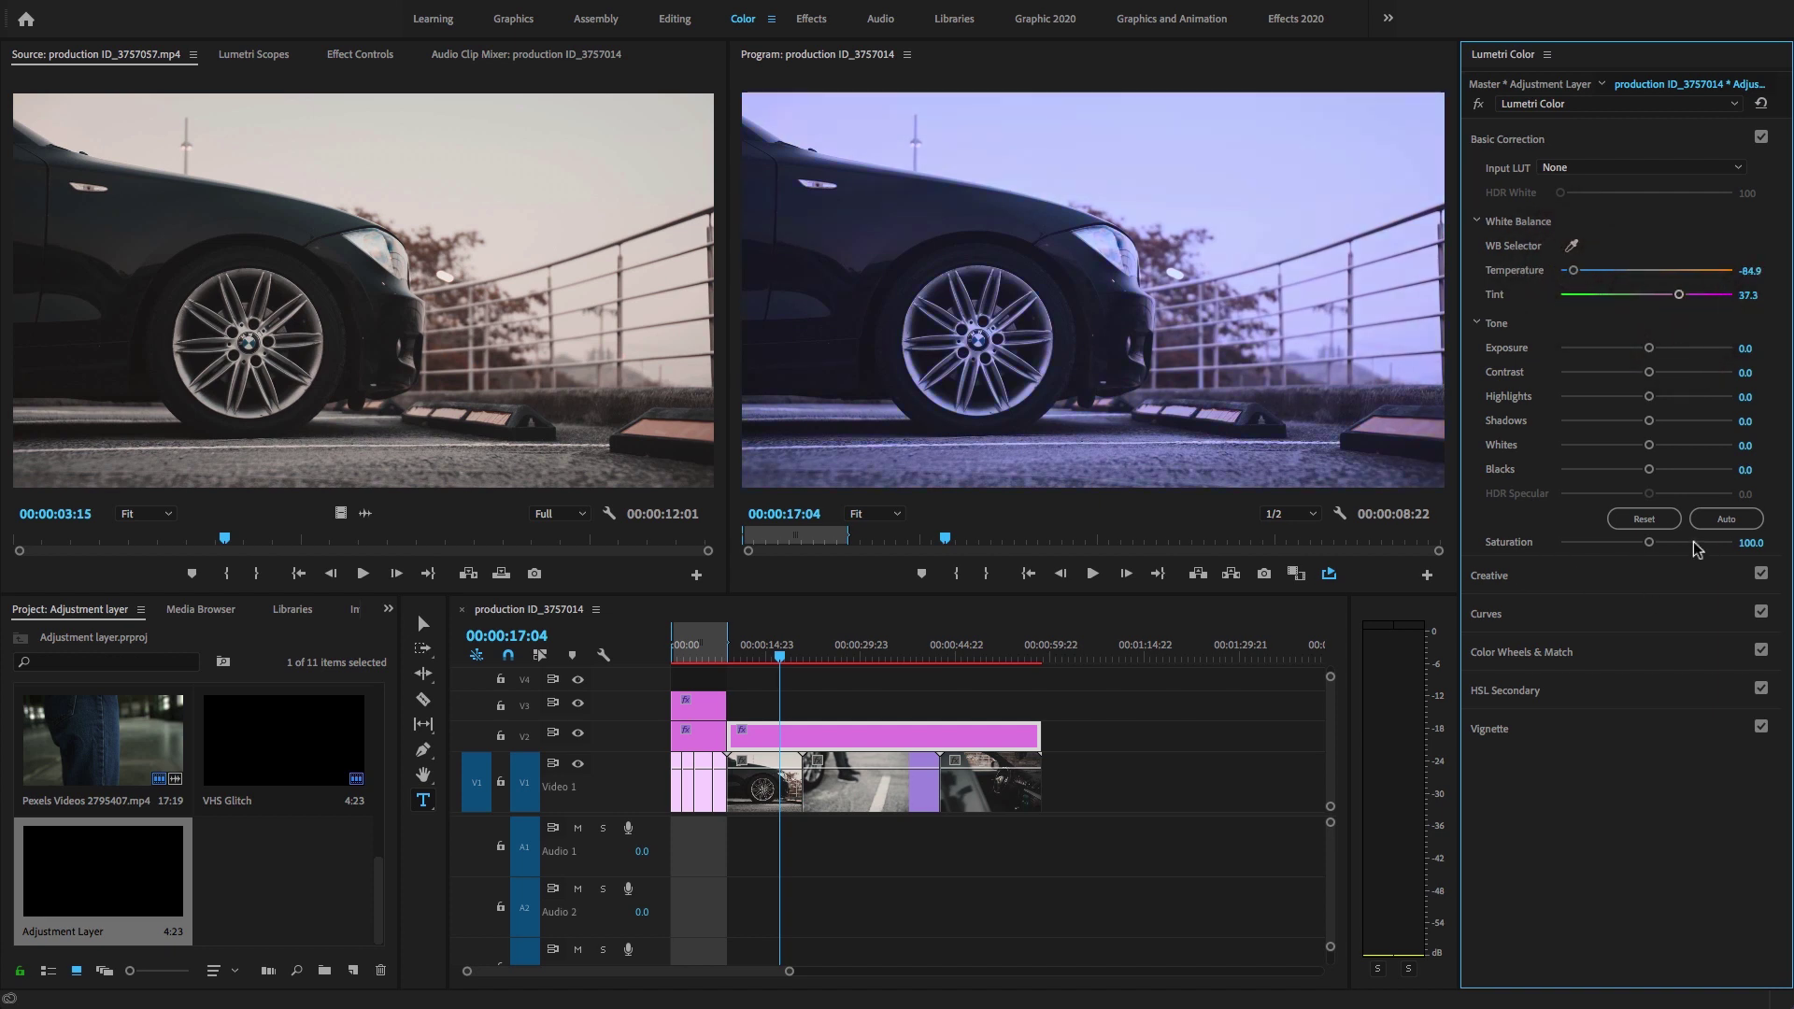
pyautogui.click(1490, 730)
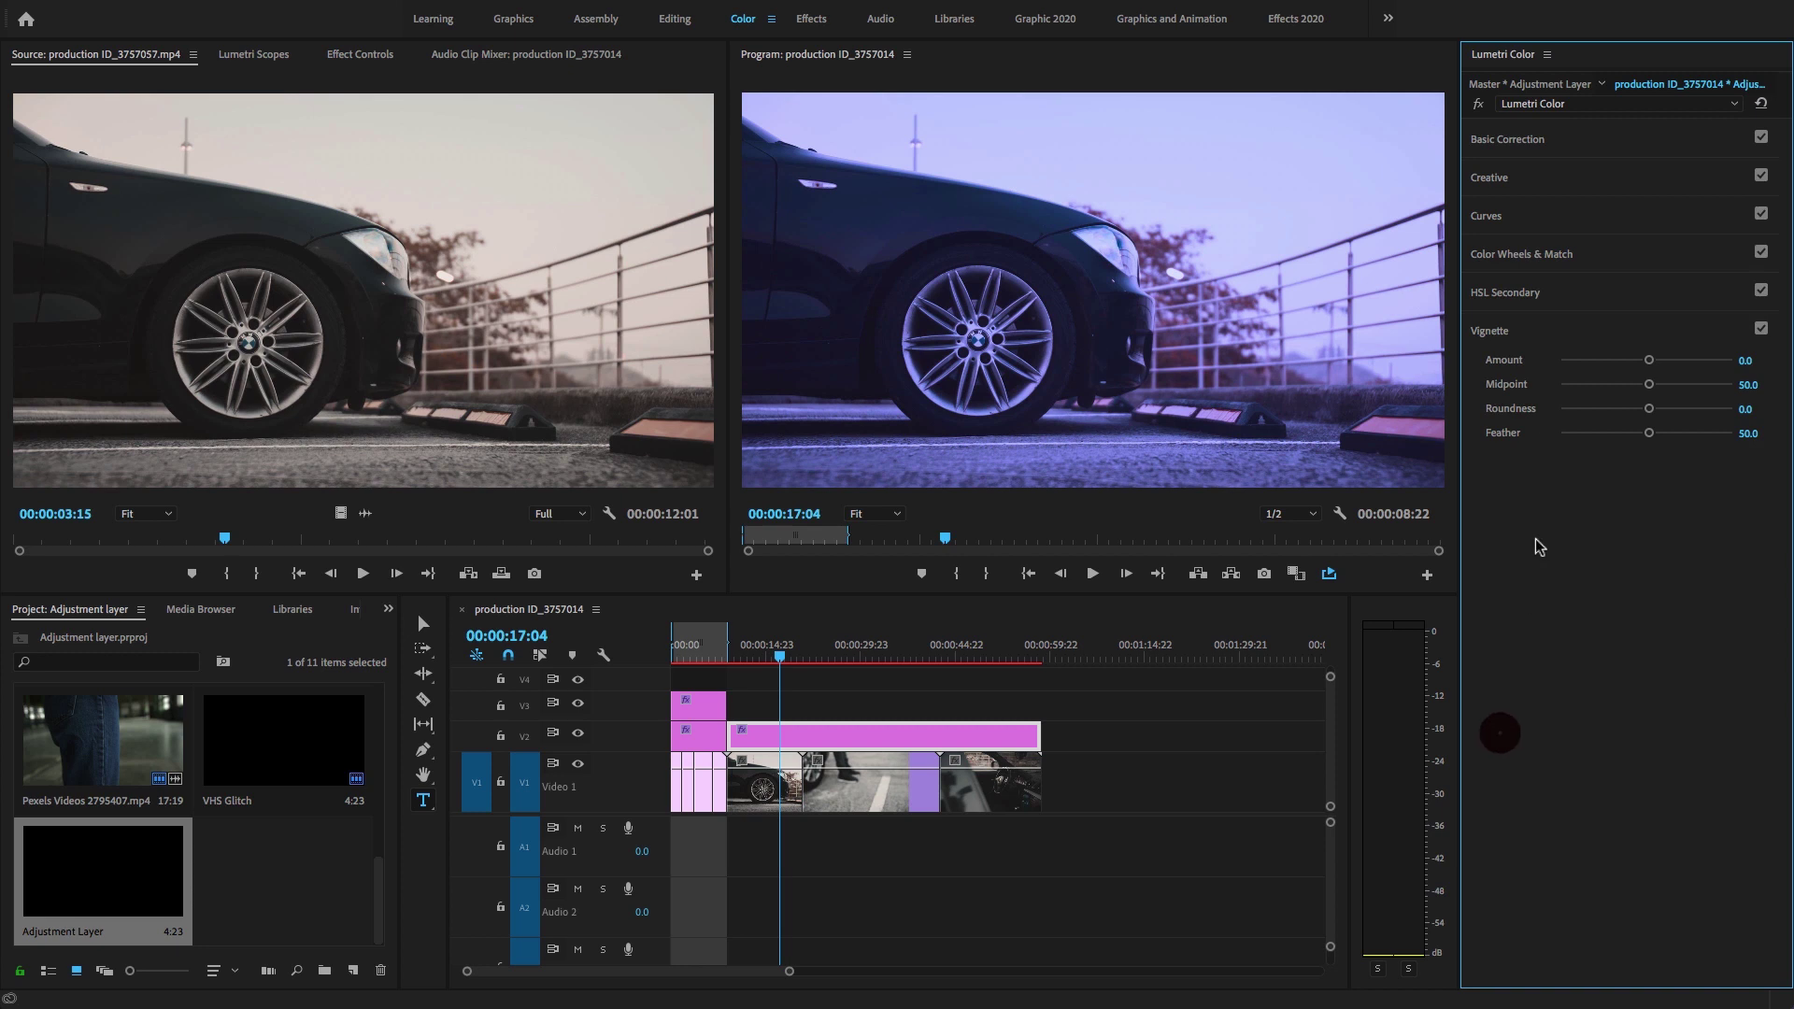
pyautogui.click(1569, 356)
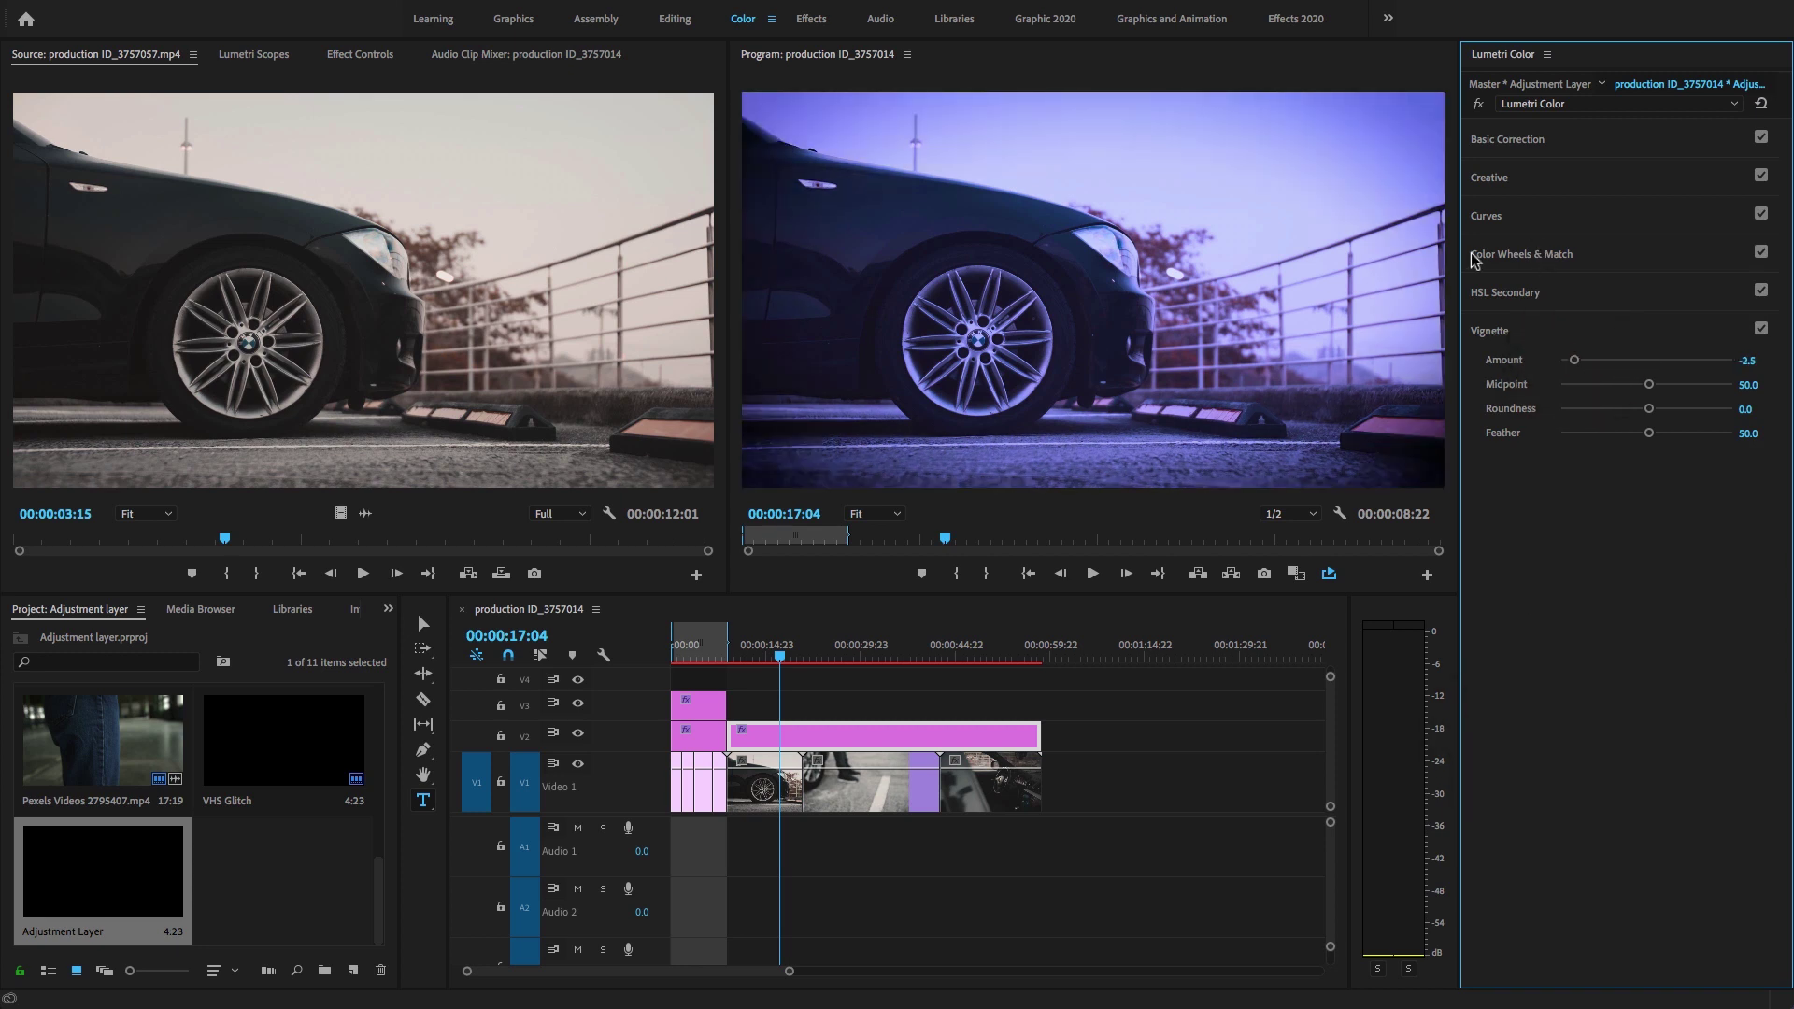
pyautogui.click(827, 747)
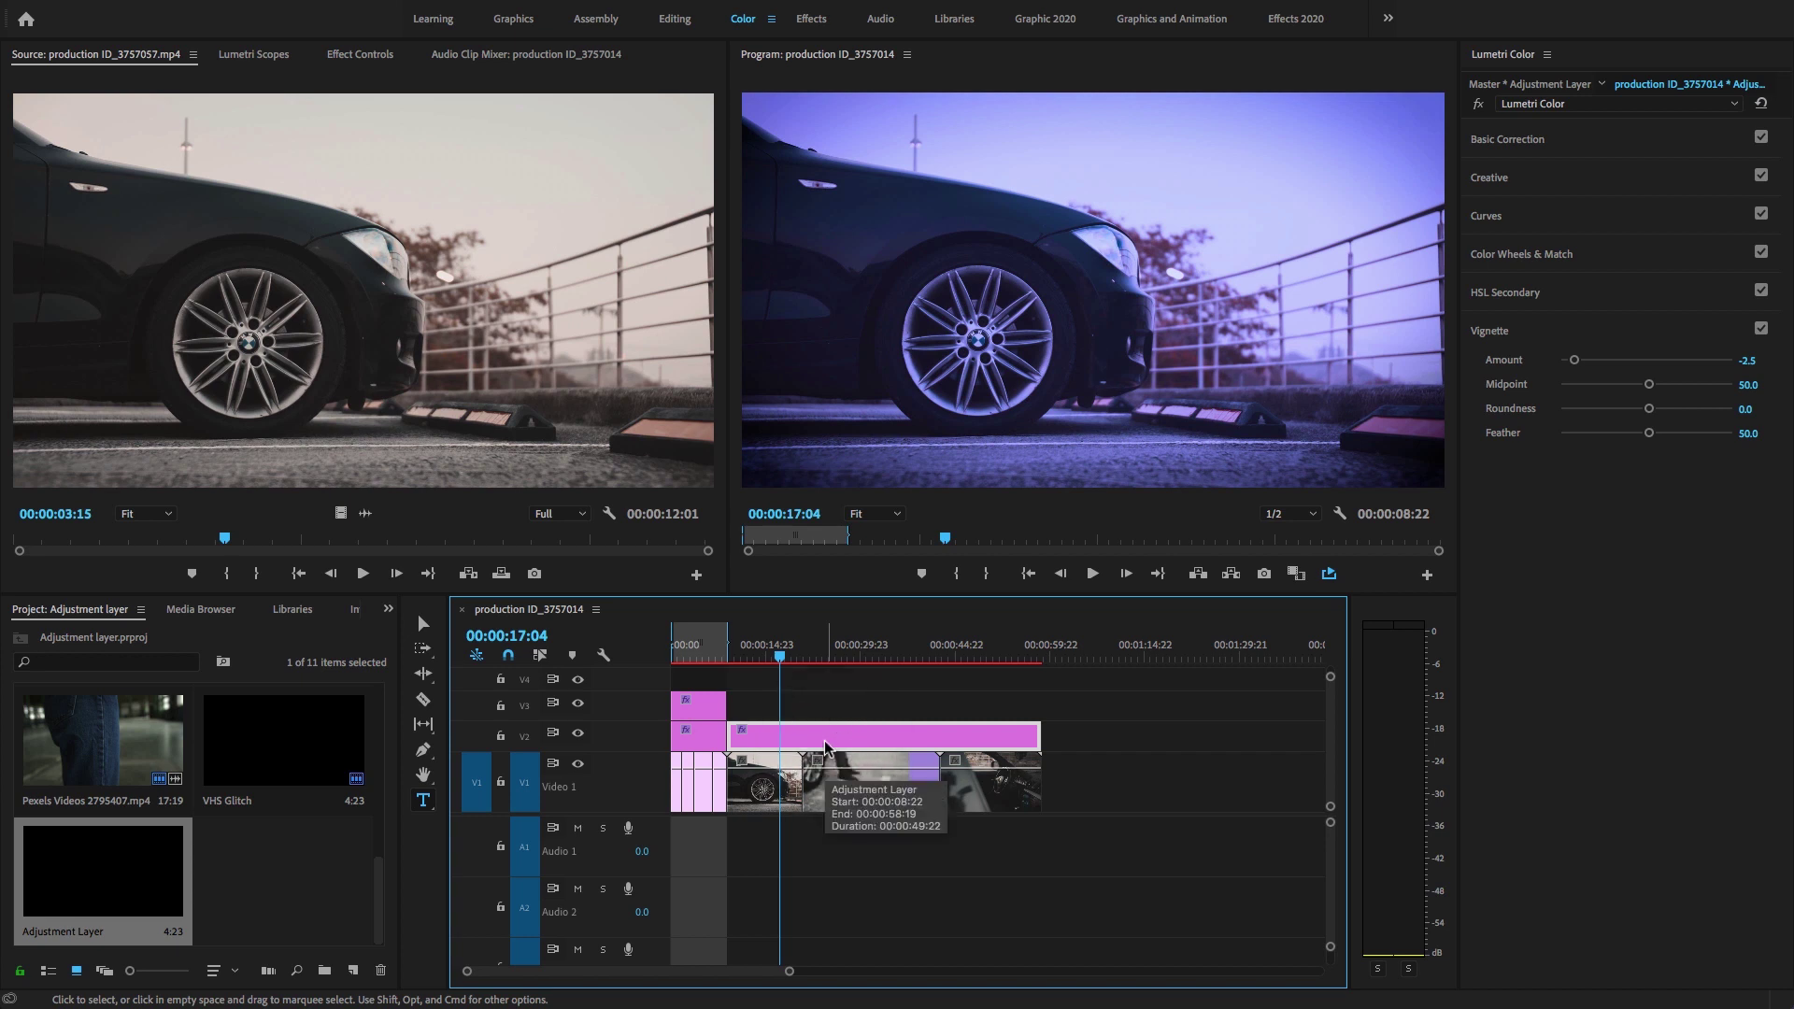
pyautogui.click(740, 649)
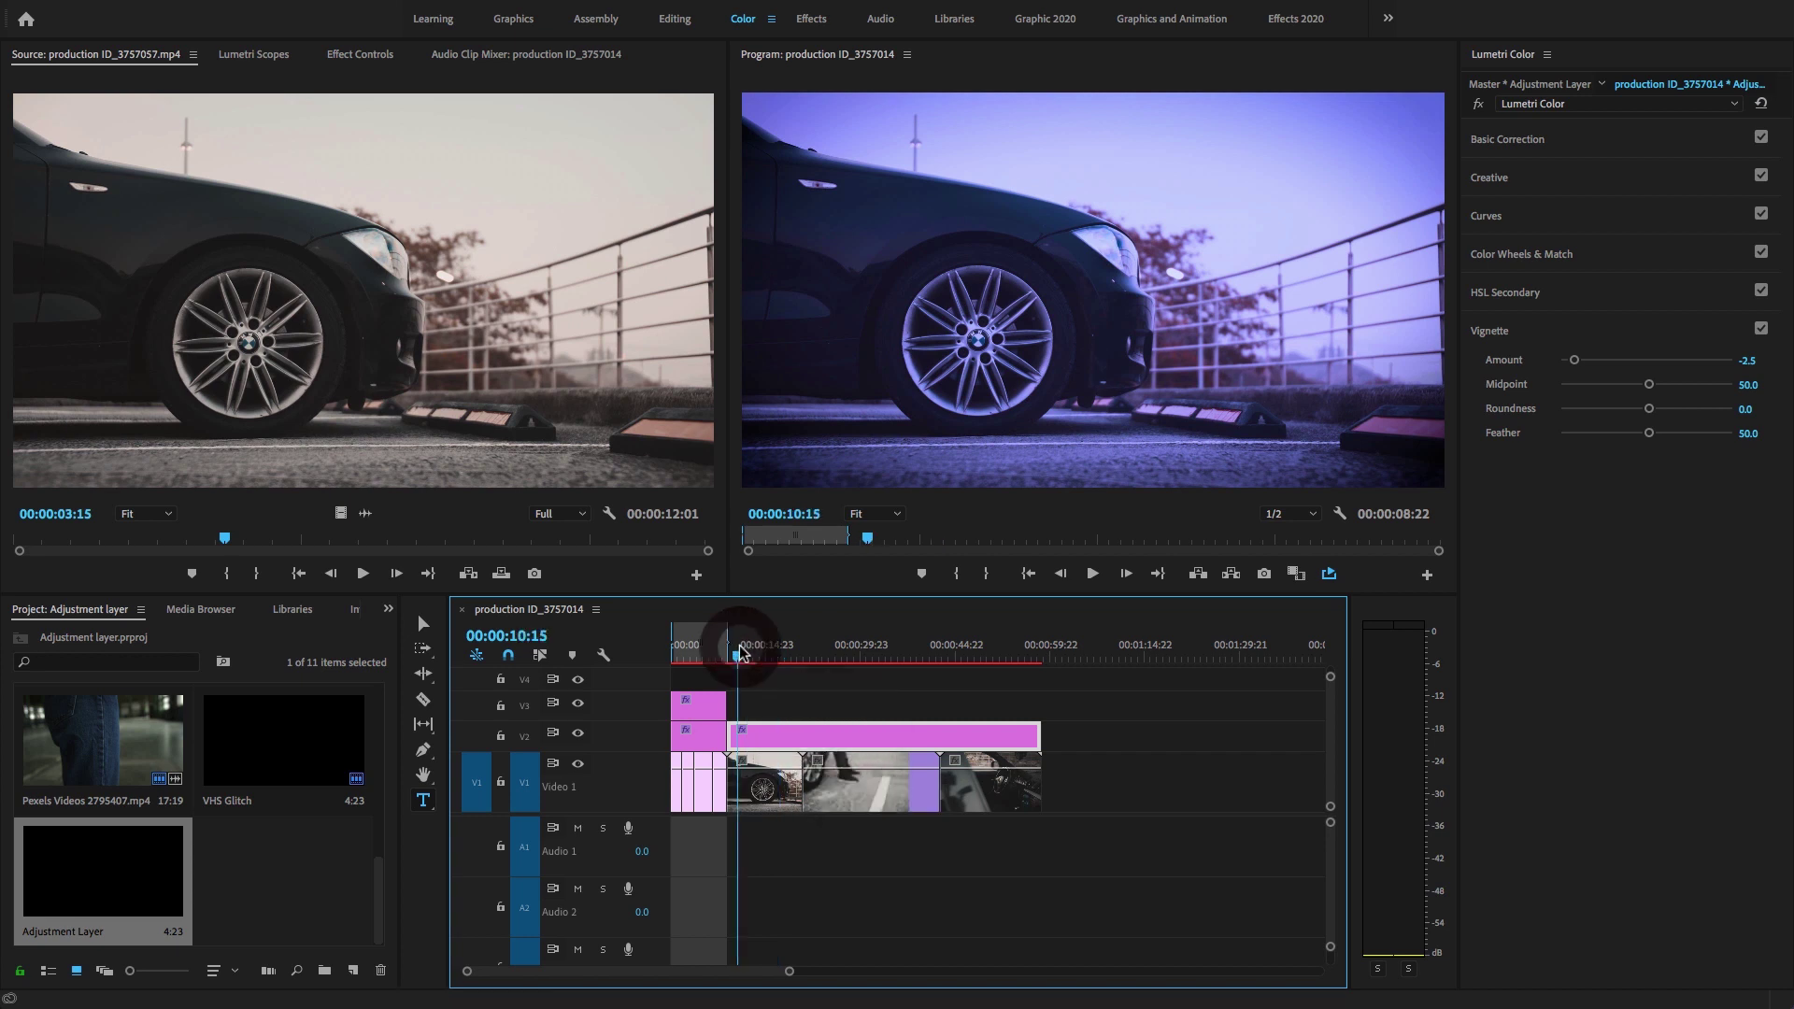
pyautogui.scroll(5, 757, 657)
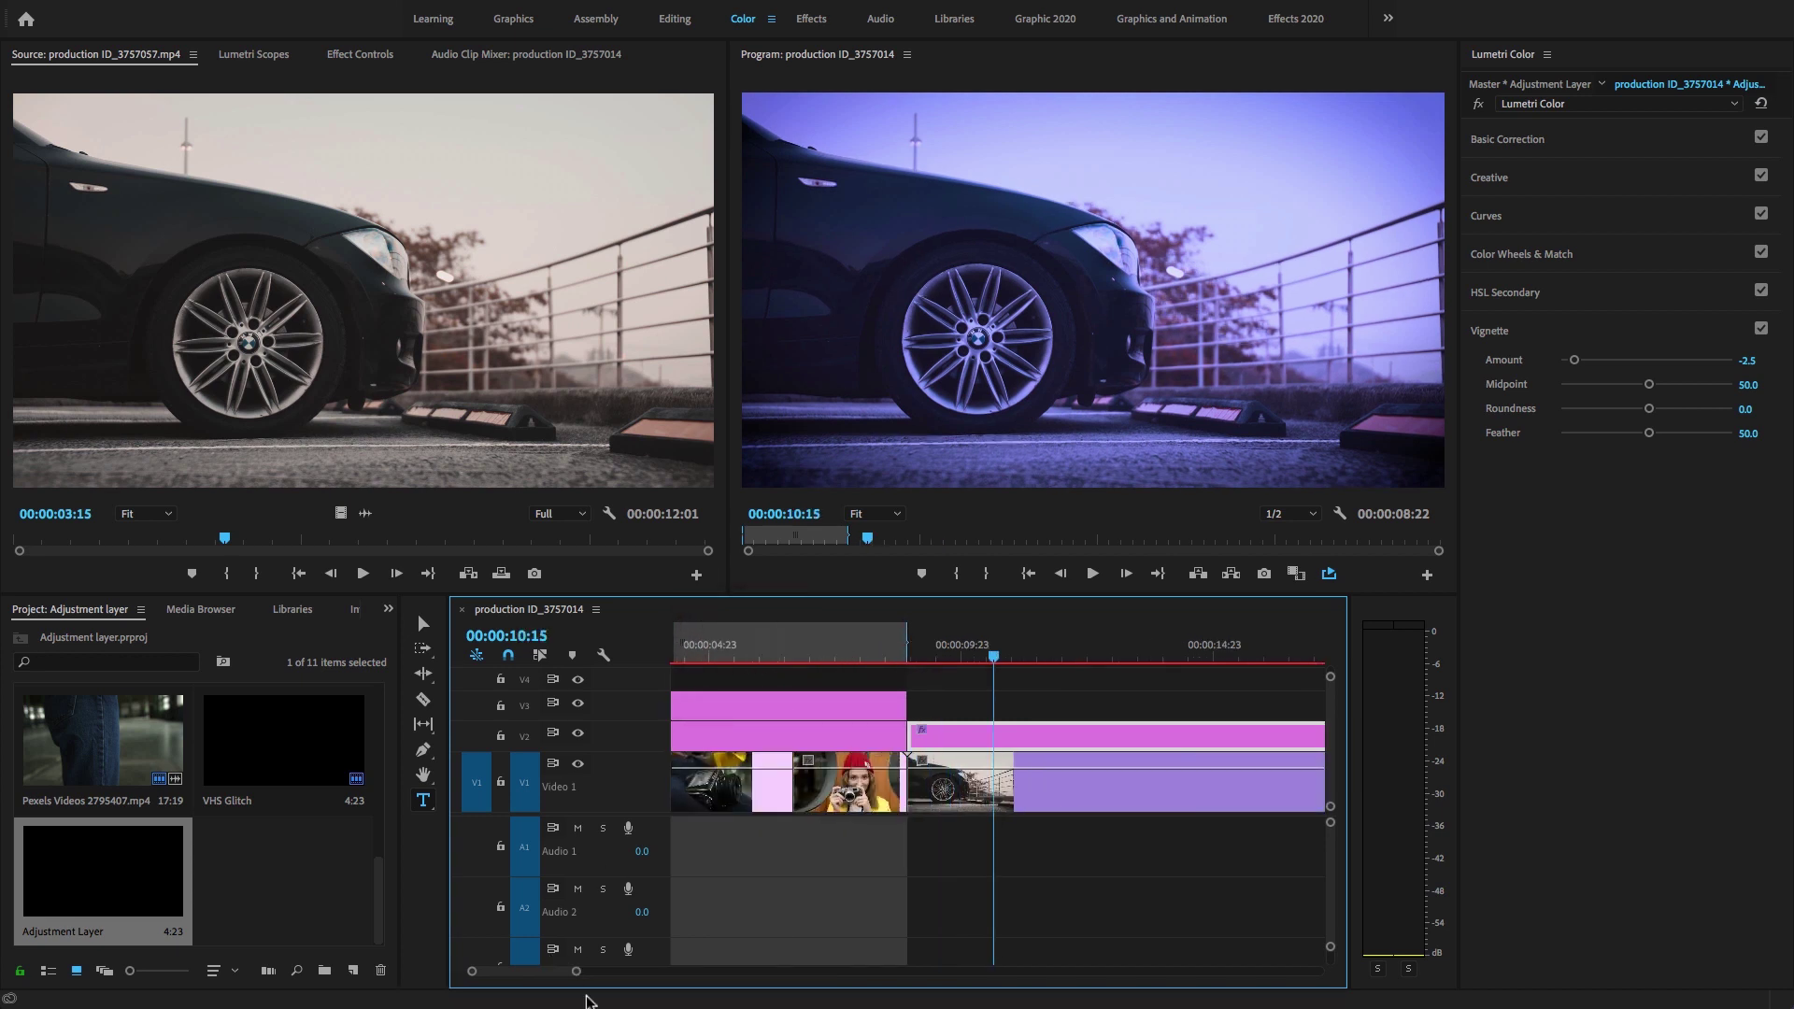
pyautogui.moveTo(577, 972); pyautogui.dragTo(808, 921)
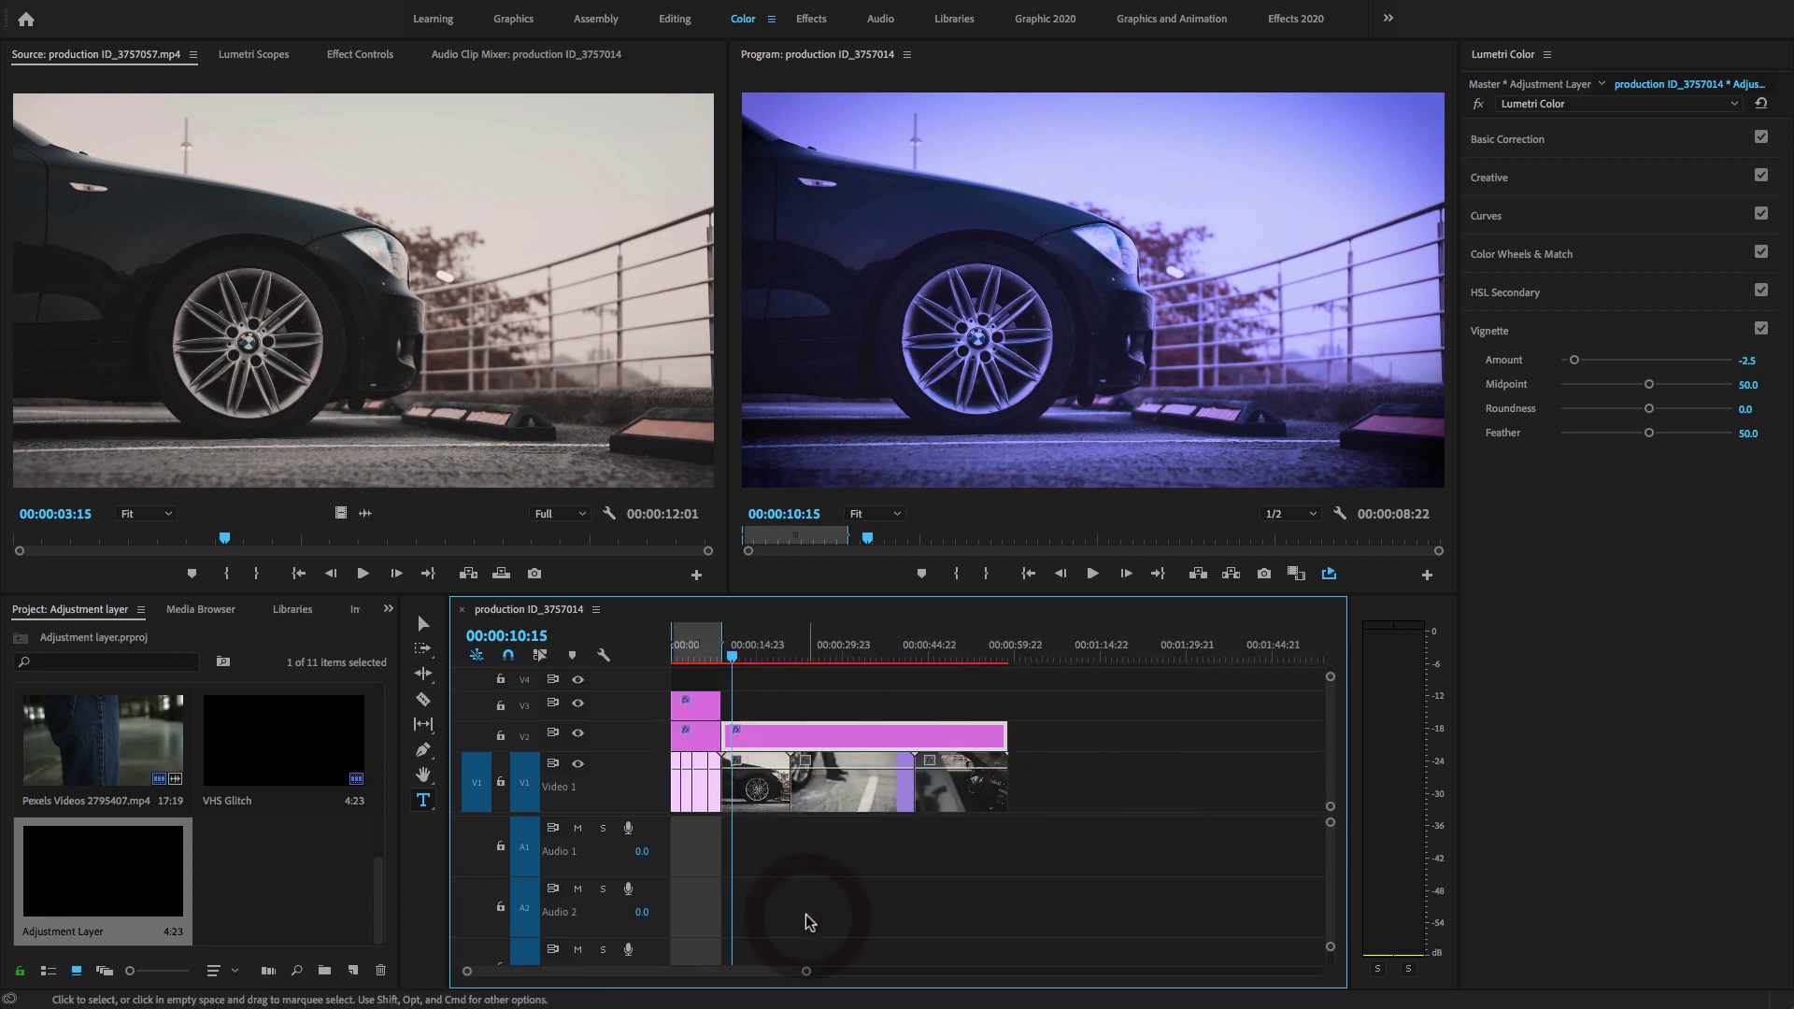
pyautogui.click(794, 654)
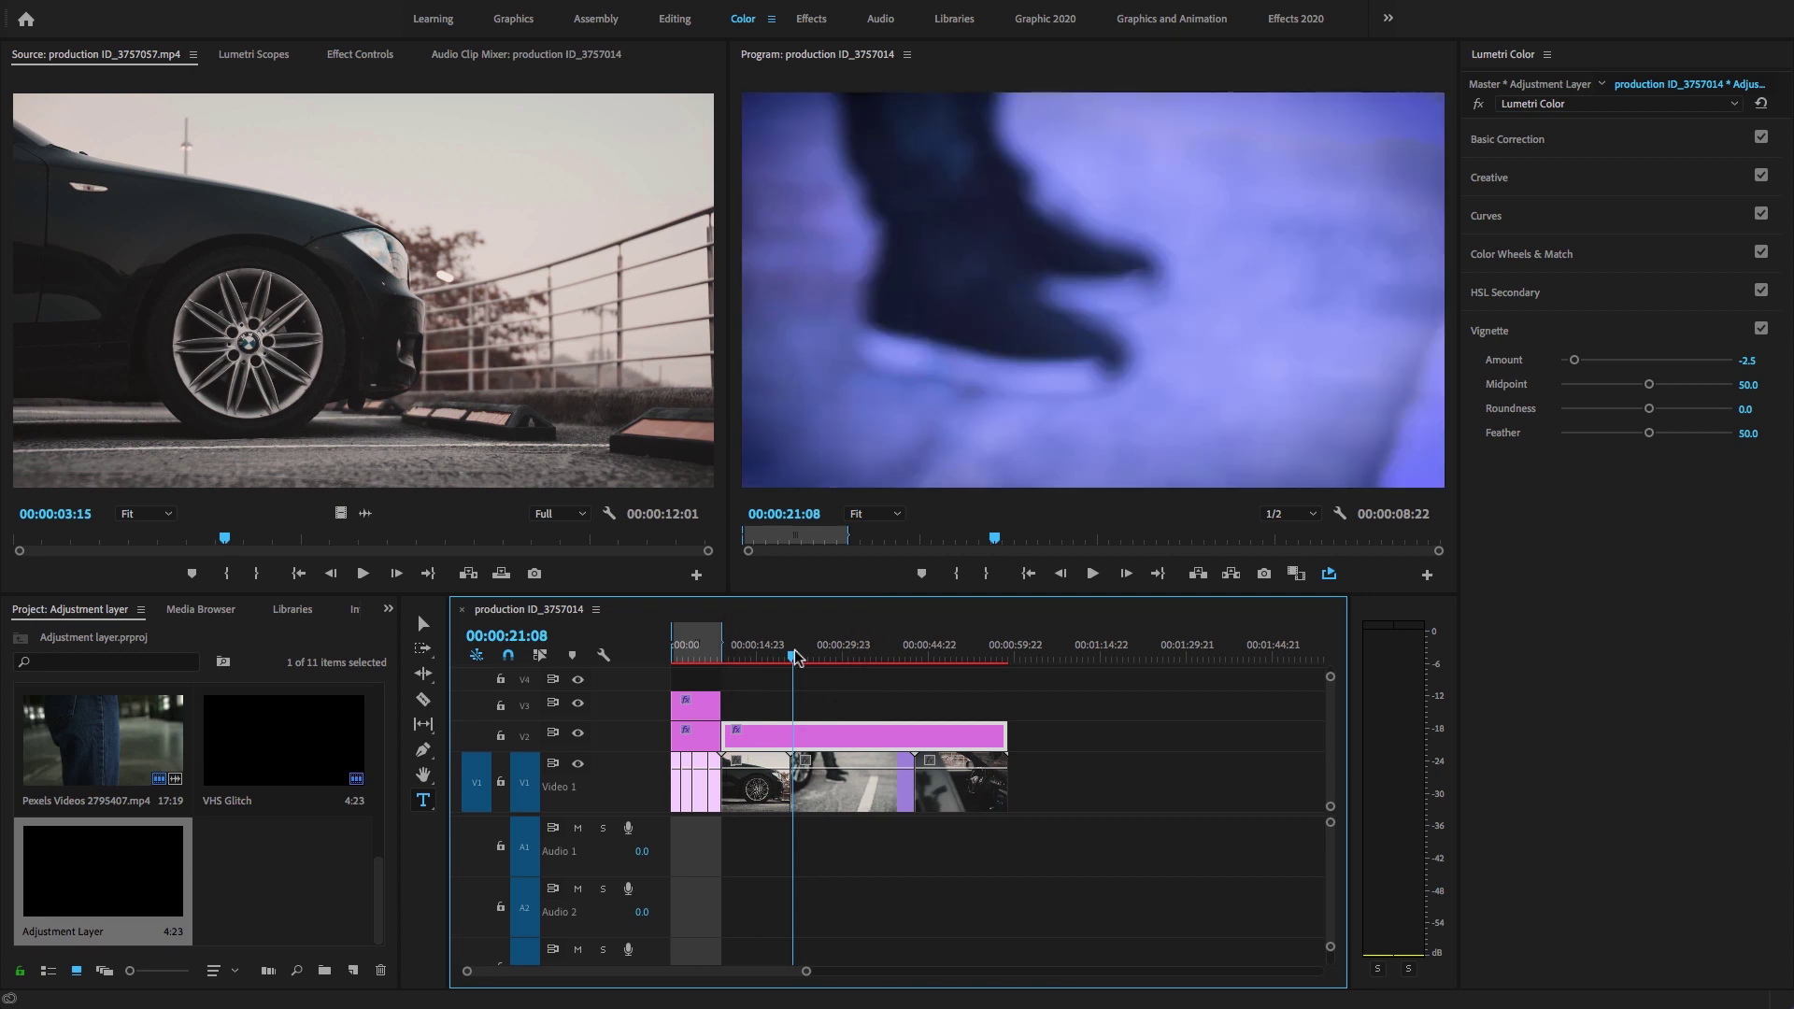
pyautogui.click(798, 650)
pyautogui.click(798, 653)
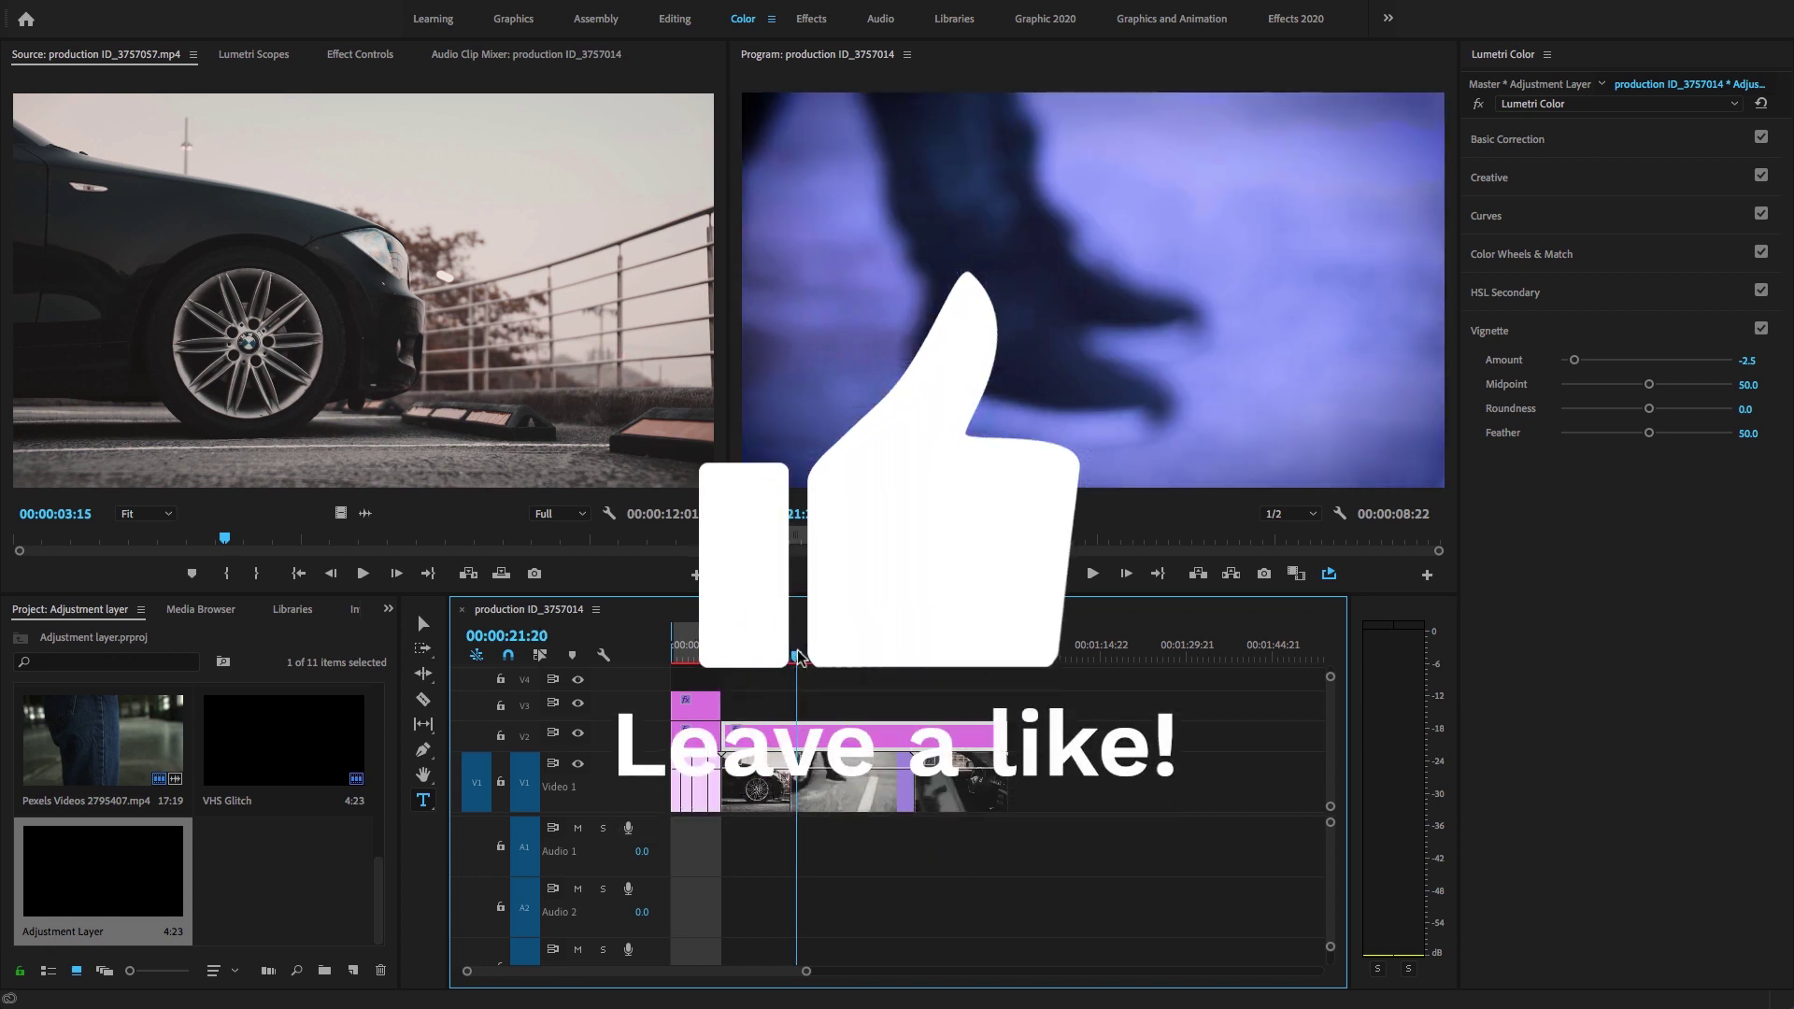
pyautogui.click(760, 652)
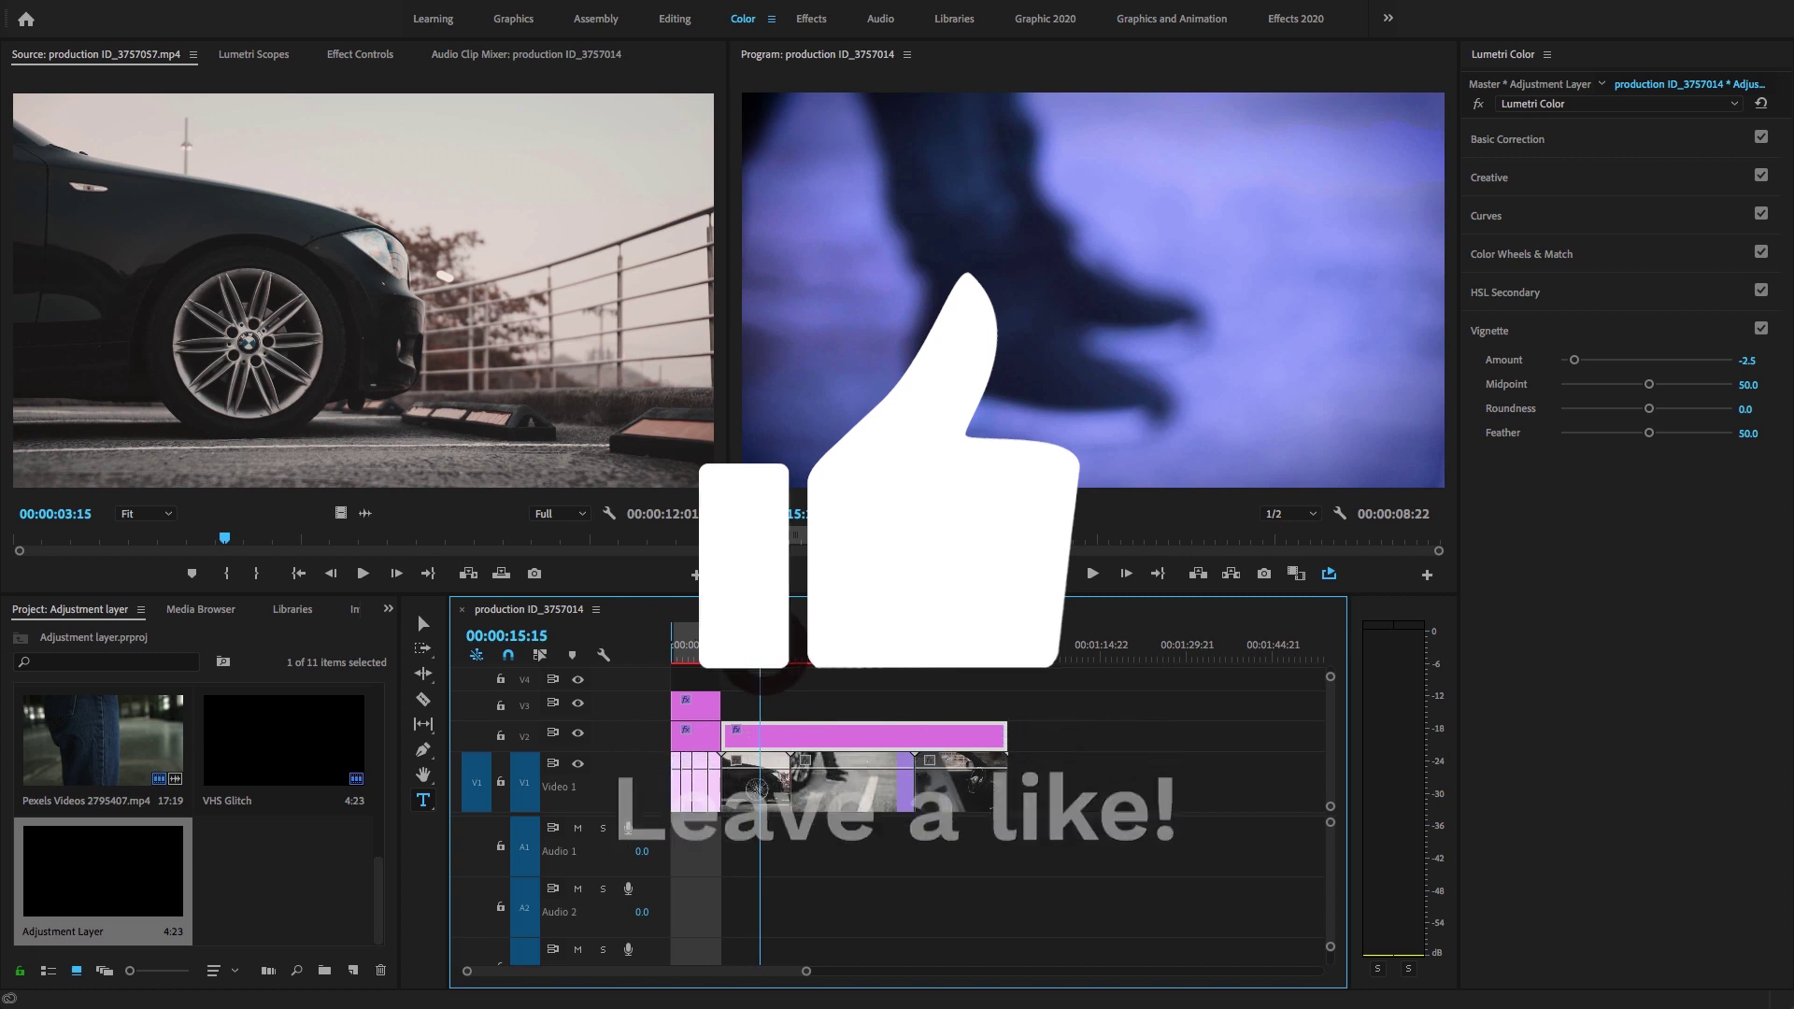